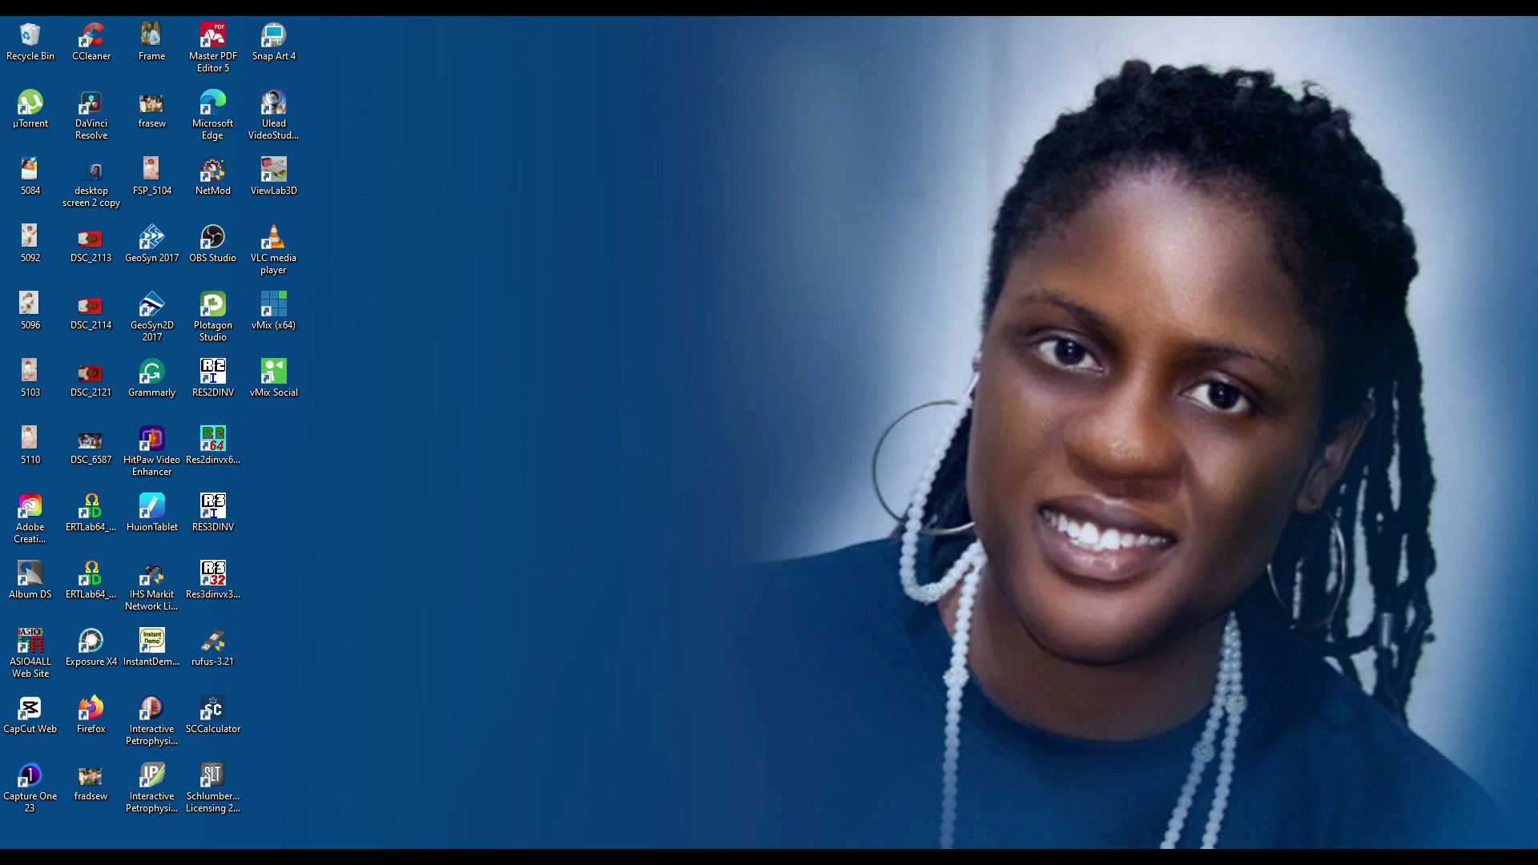
- Launch IPI2win+IP and start a new VES point
key(super)
key(super)
key(super)
text(IPI)
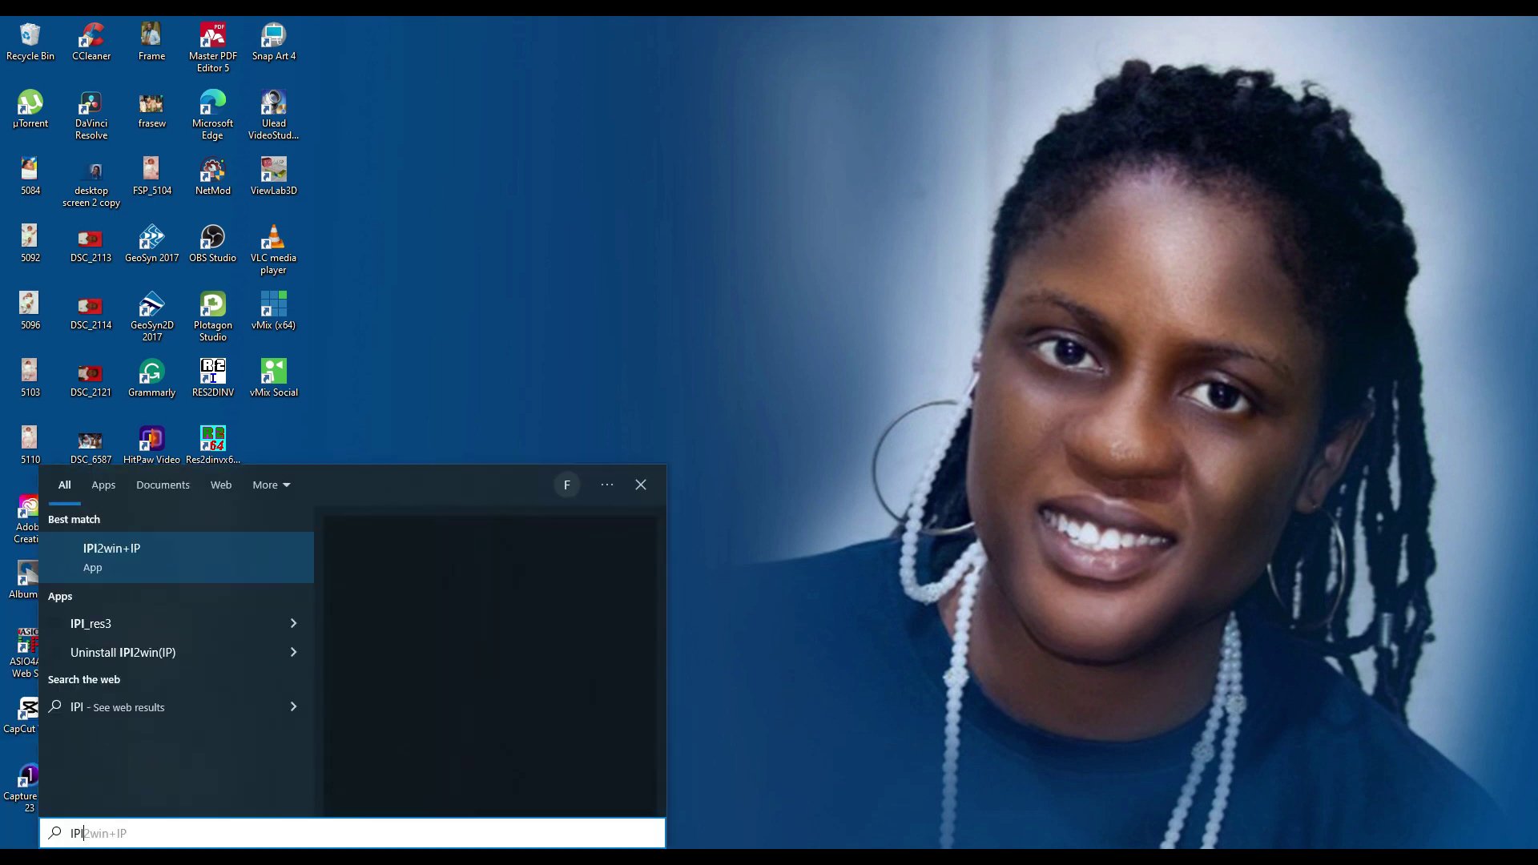
click(136, 551)
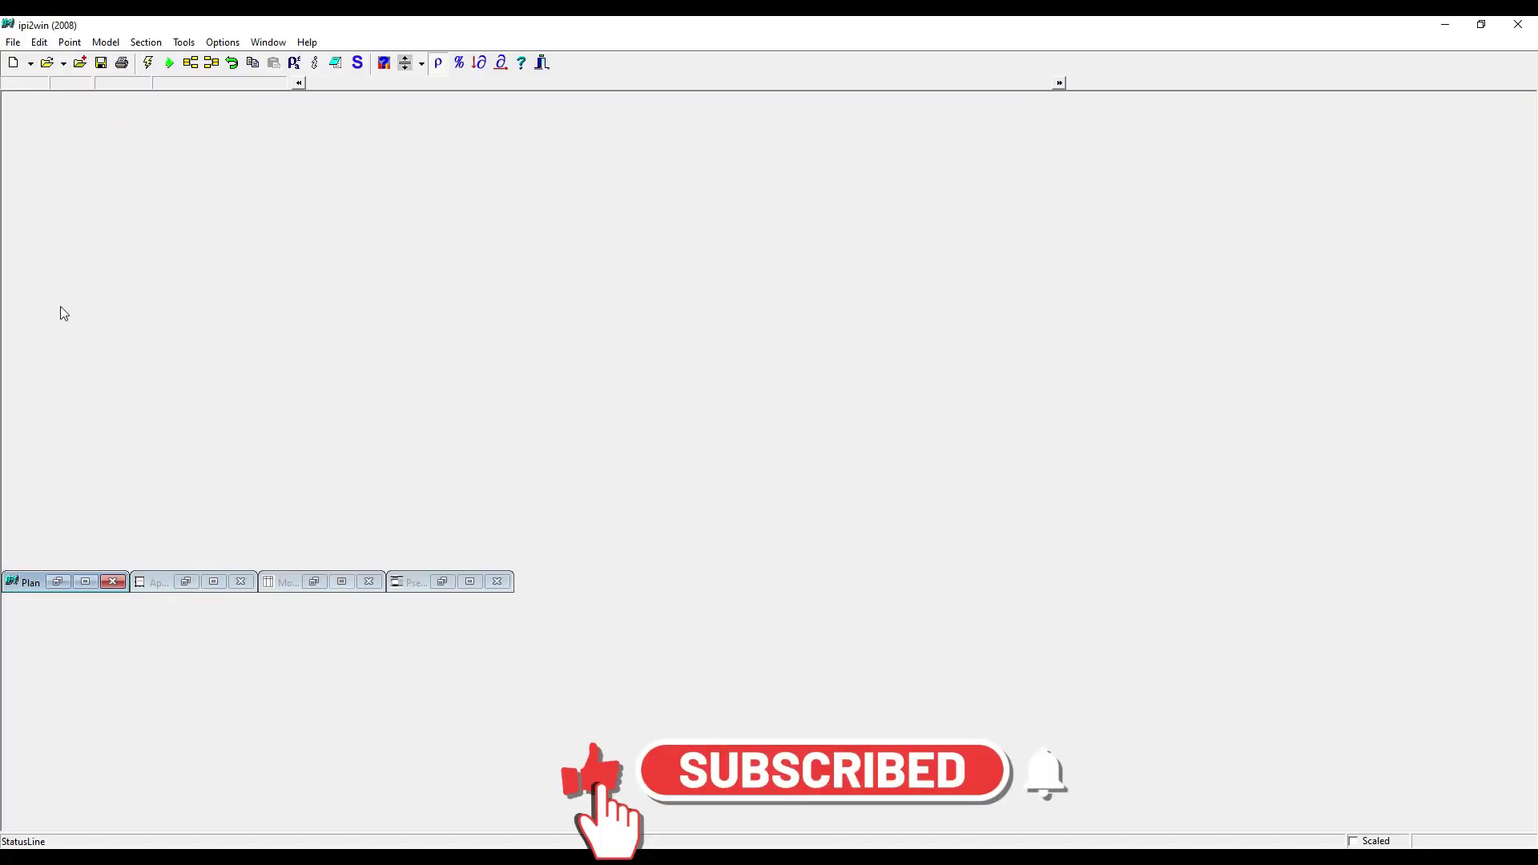
click(31, 64)
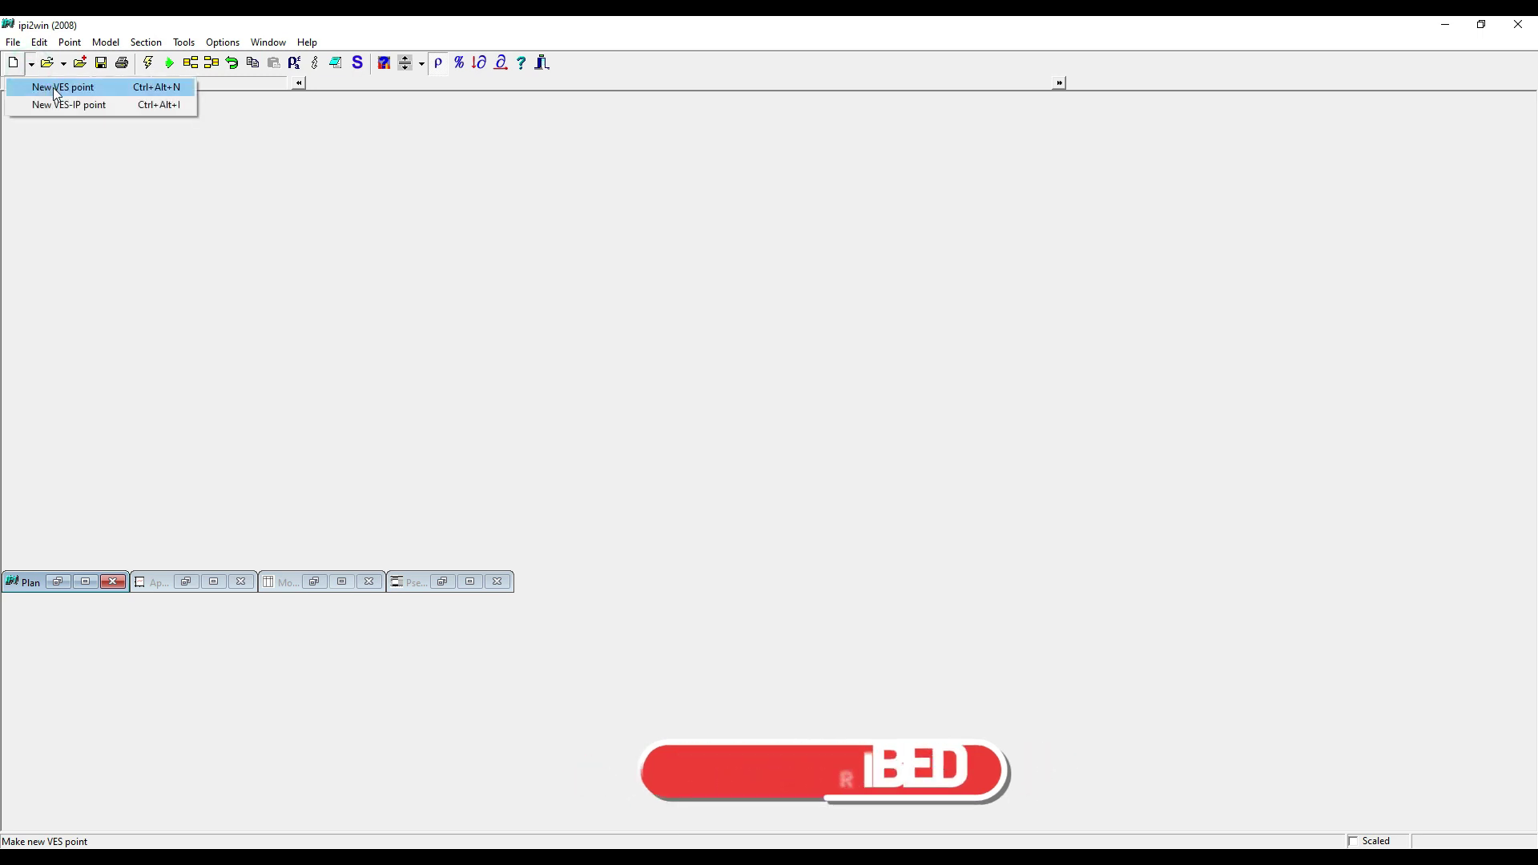
click(53, 88)
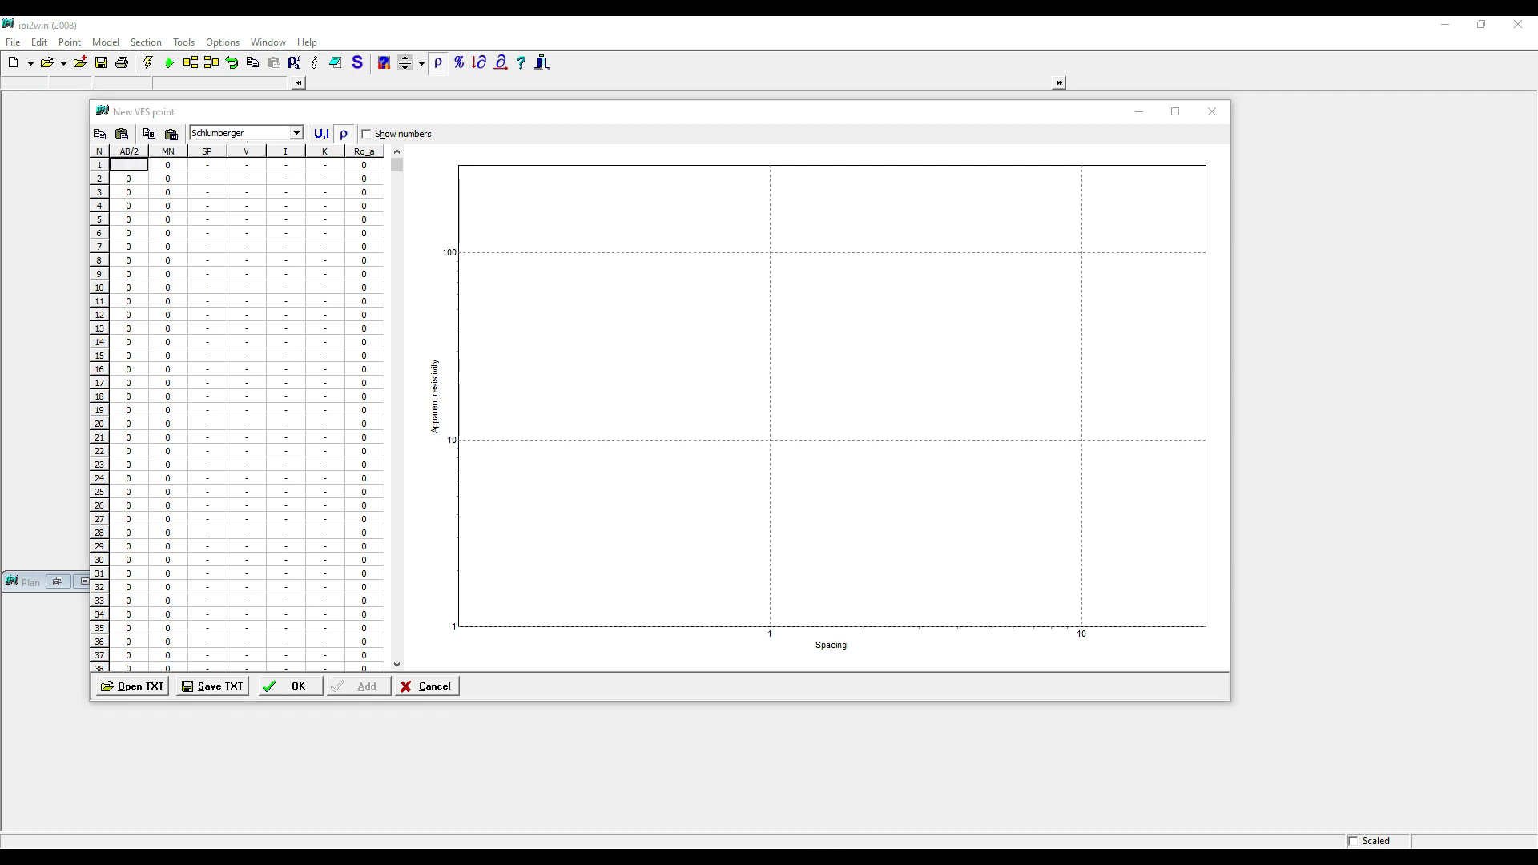
- Copy the AB/2 values in A2:A27 of the P1 Resistivity Reading workbook into the VES point's AB/2 column
click(804, 824)
click(806, 824)
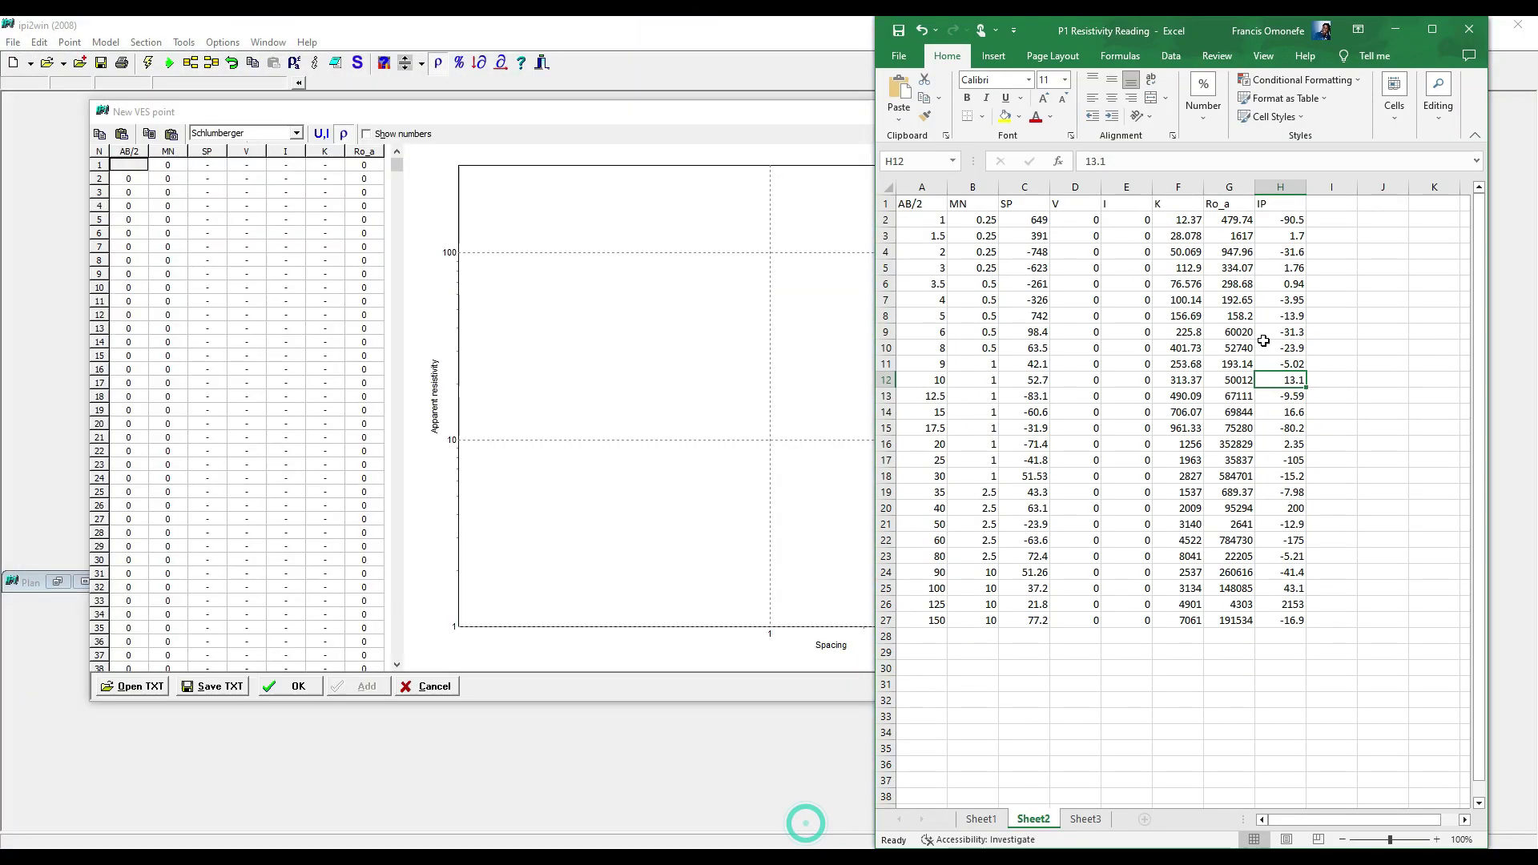
drag(935, 220, 917, 621)
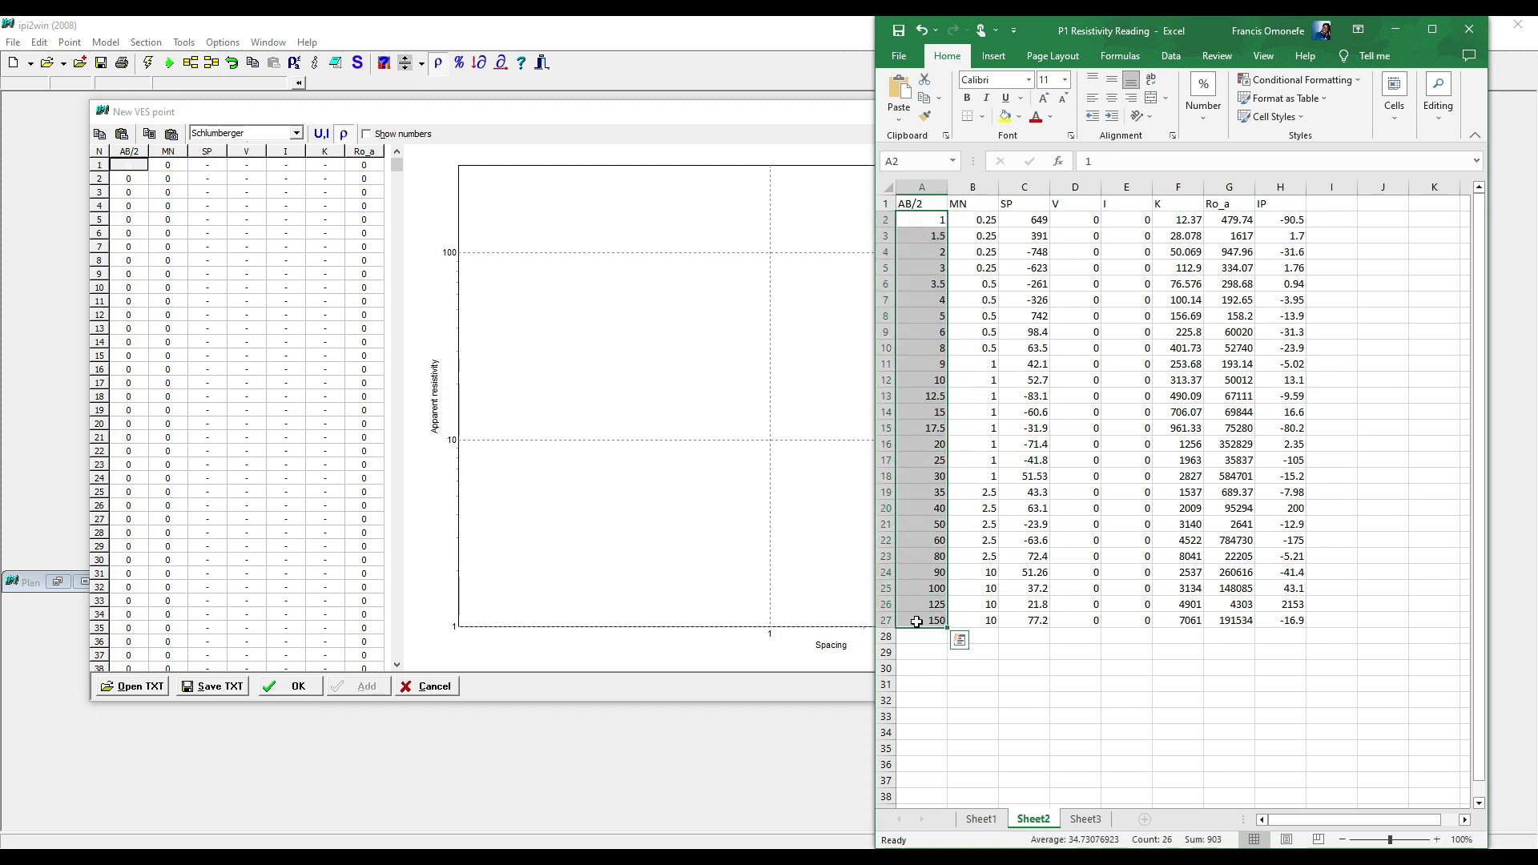
key(ctrl+c)
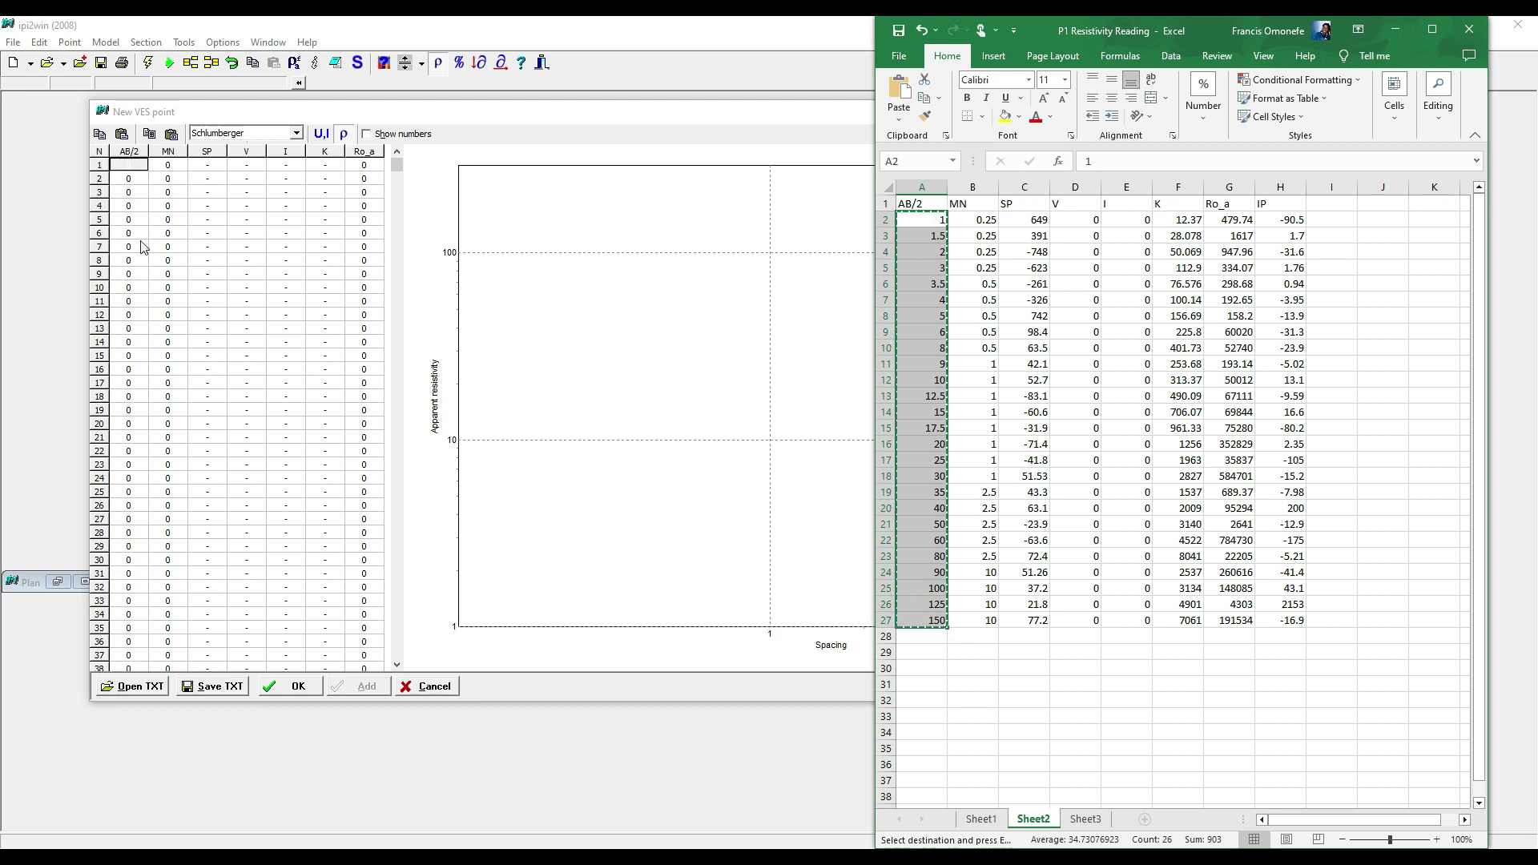
right_click(125, 171)
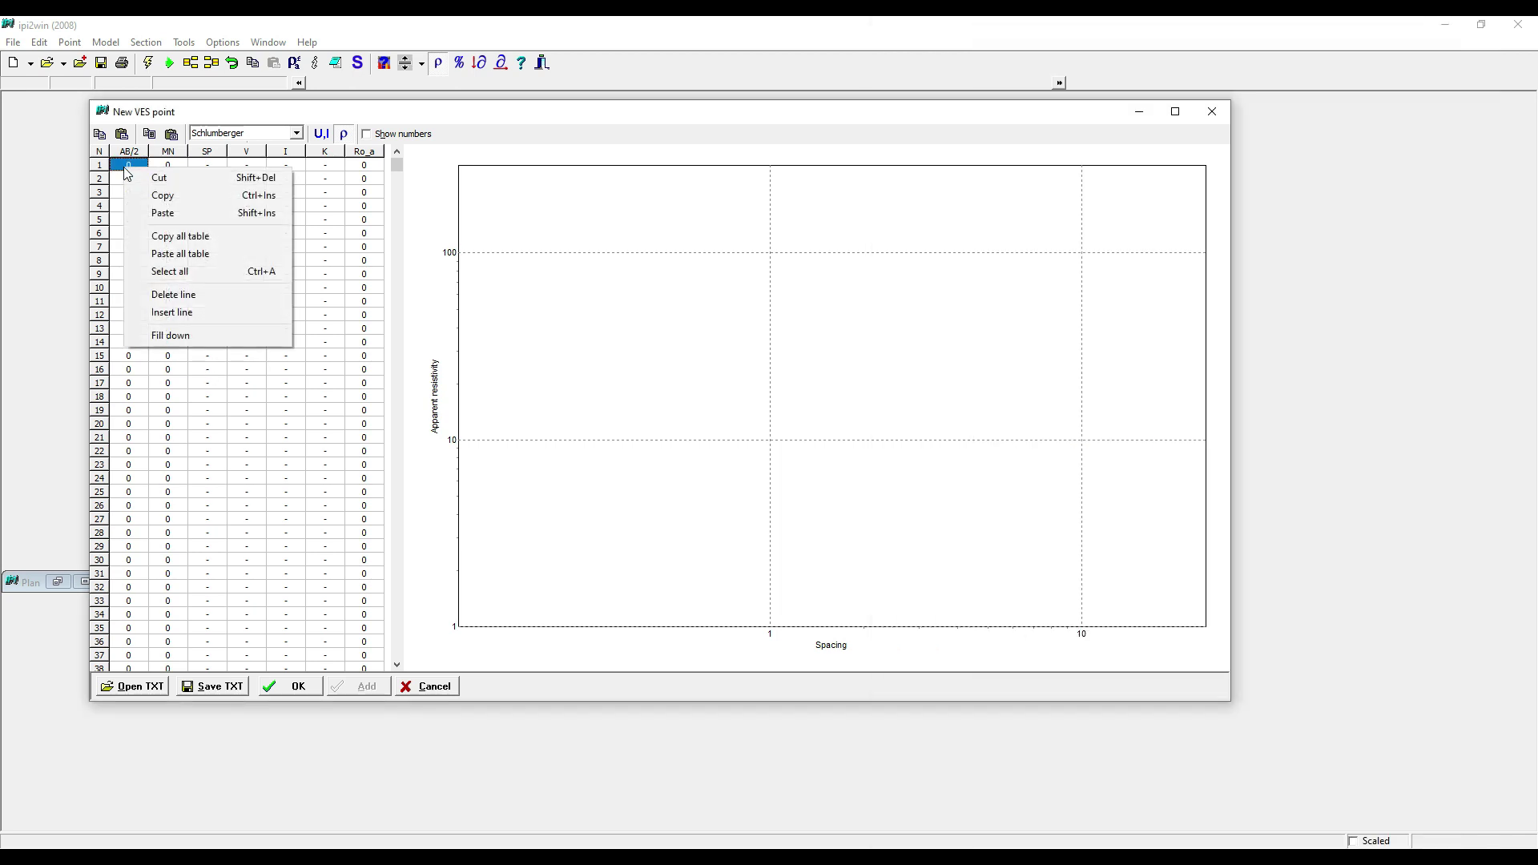
click(178, 215)
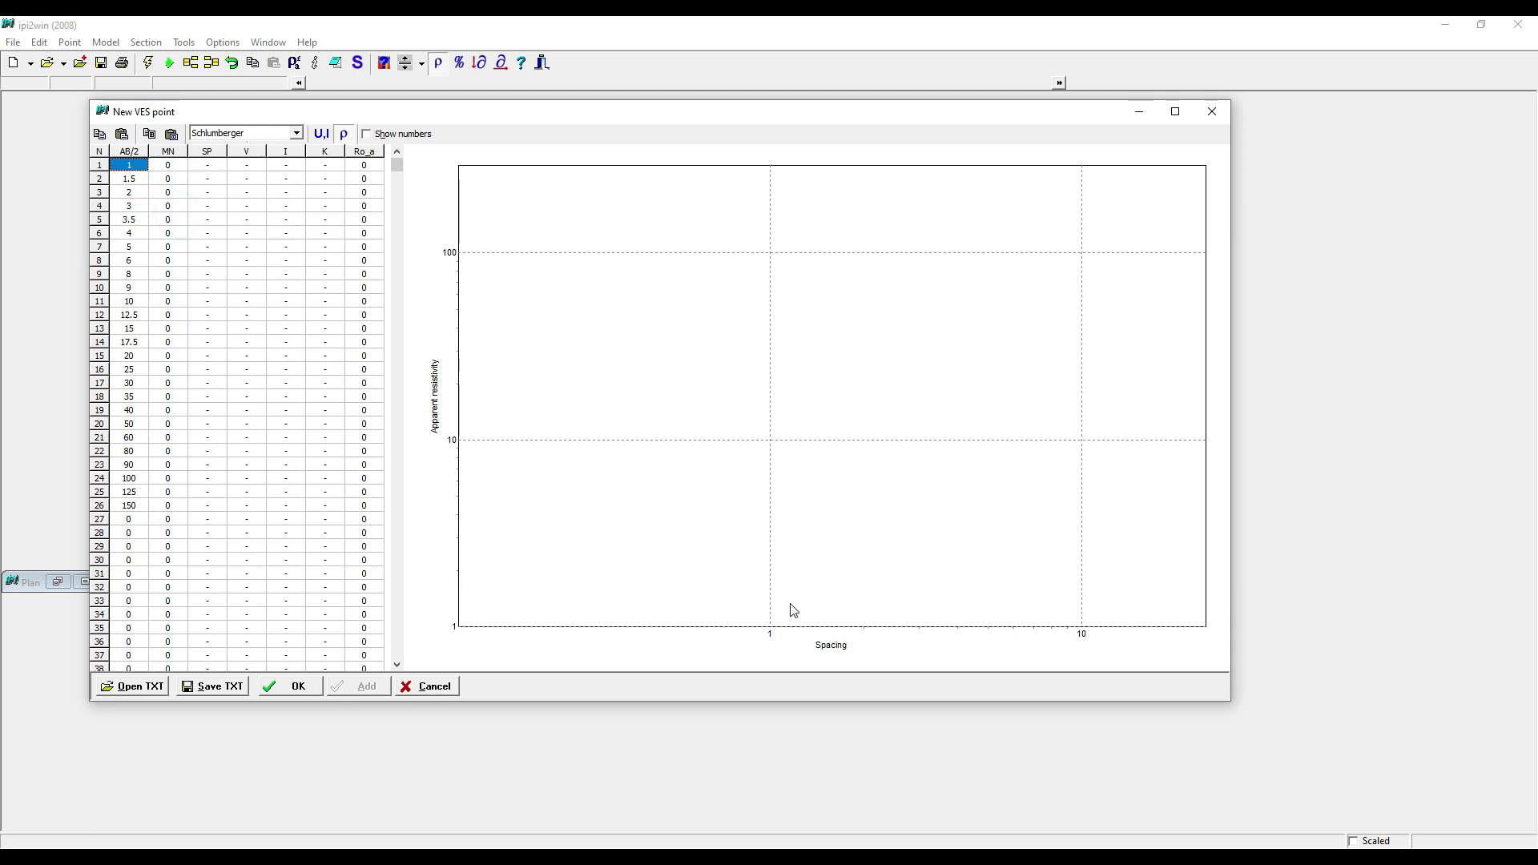
- Copy the Ro_a values in G2:G27 of the P1 Resistivity Reading workbook into the VES point's Ro_a column
mouse_move(769, 848)
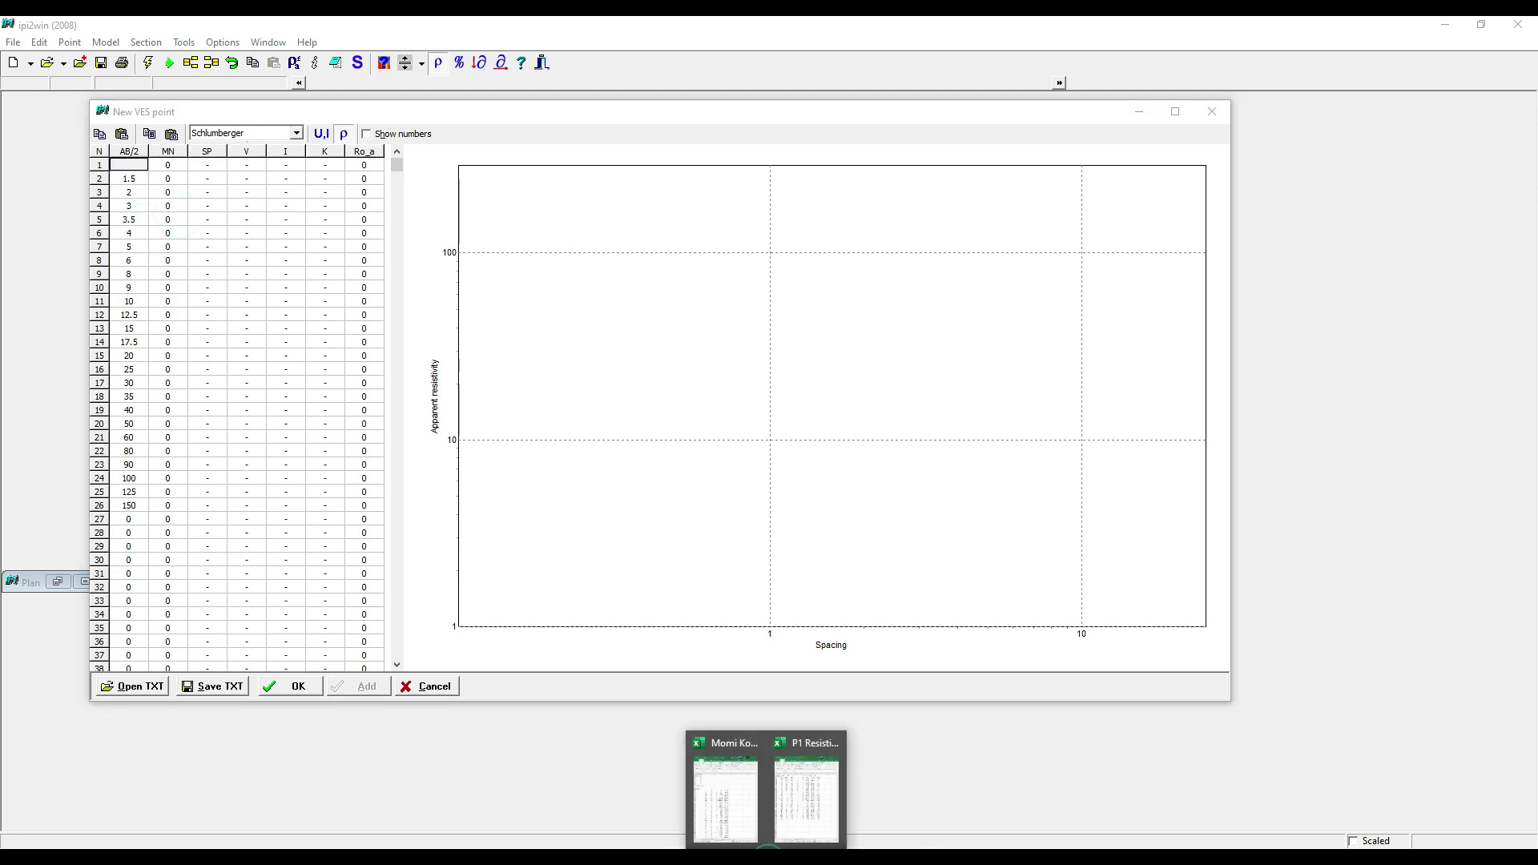
click(804, 829)
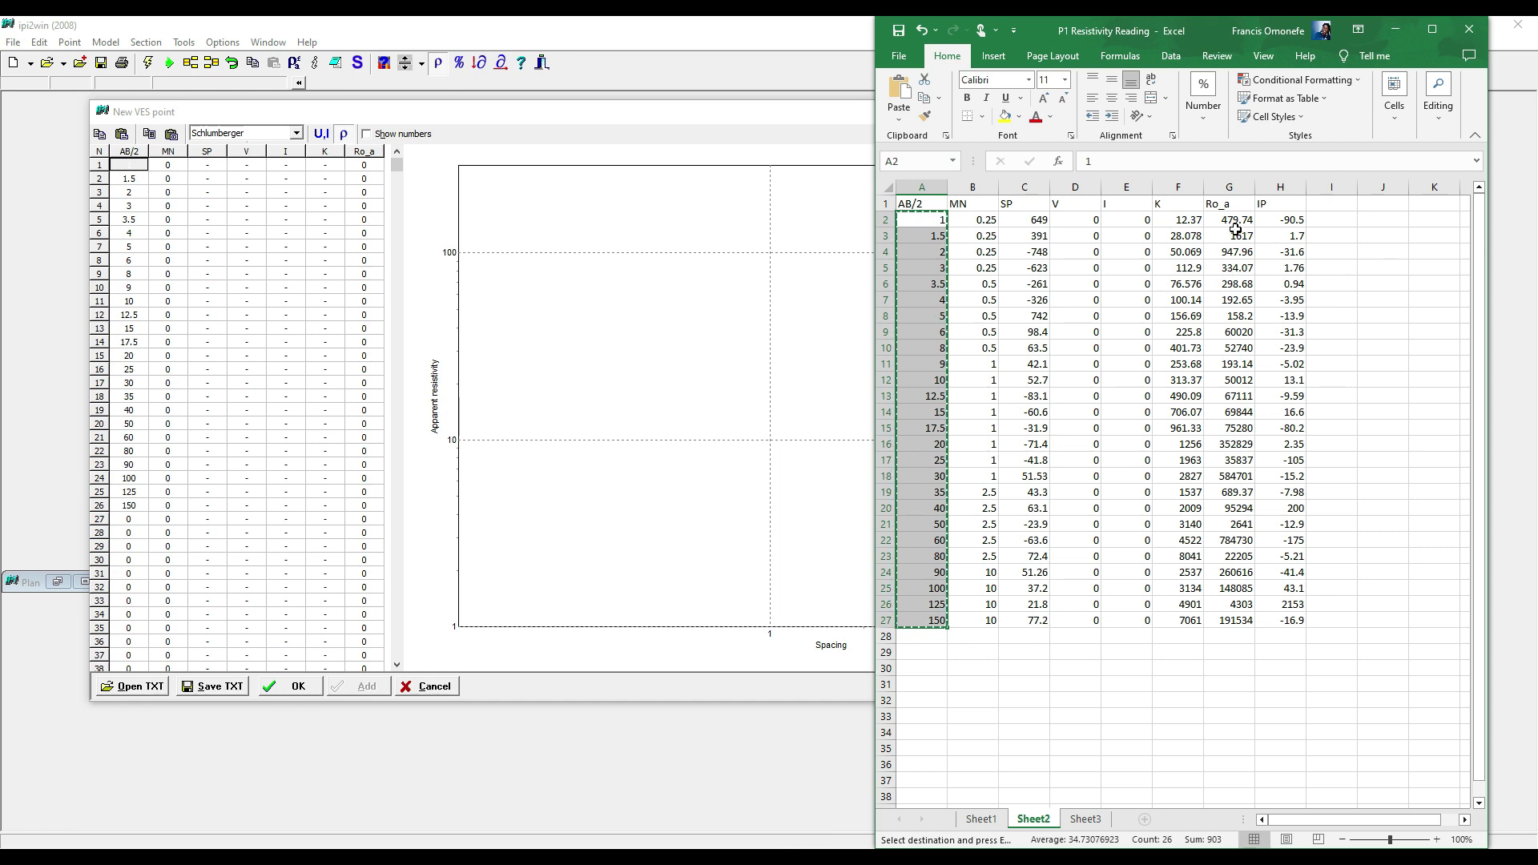
drag(1221, 220, 1229, 622)
key(ctrl+c)
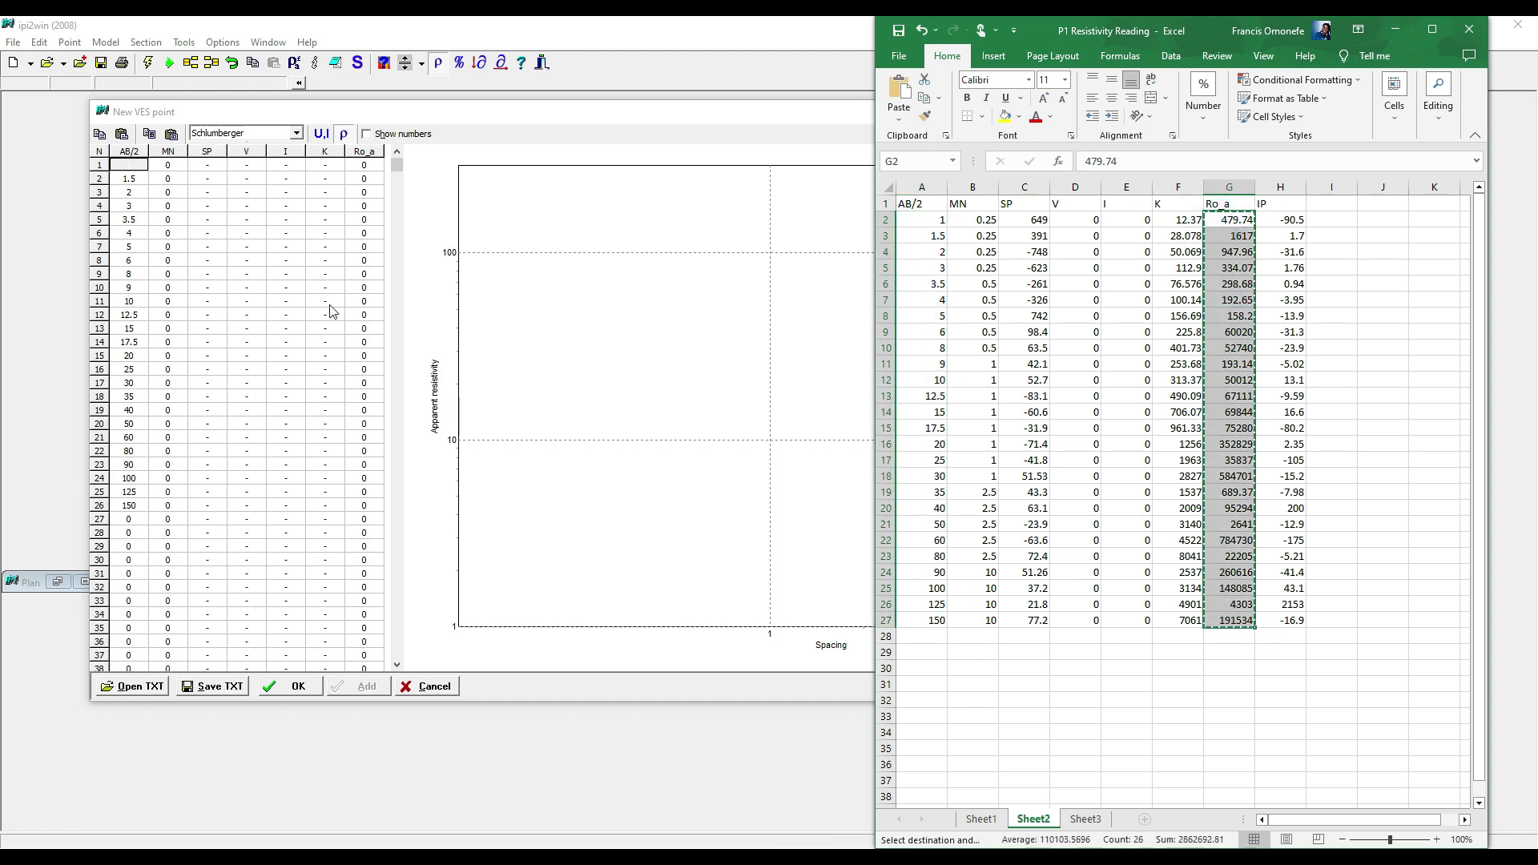
click(364, 166)
right_click(365, 166)
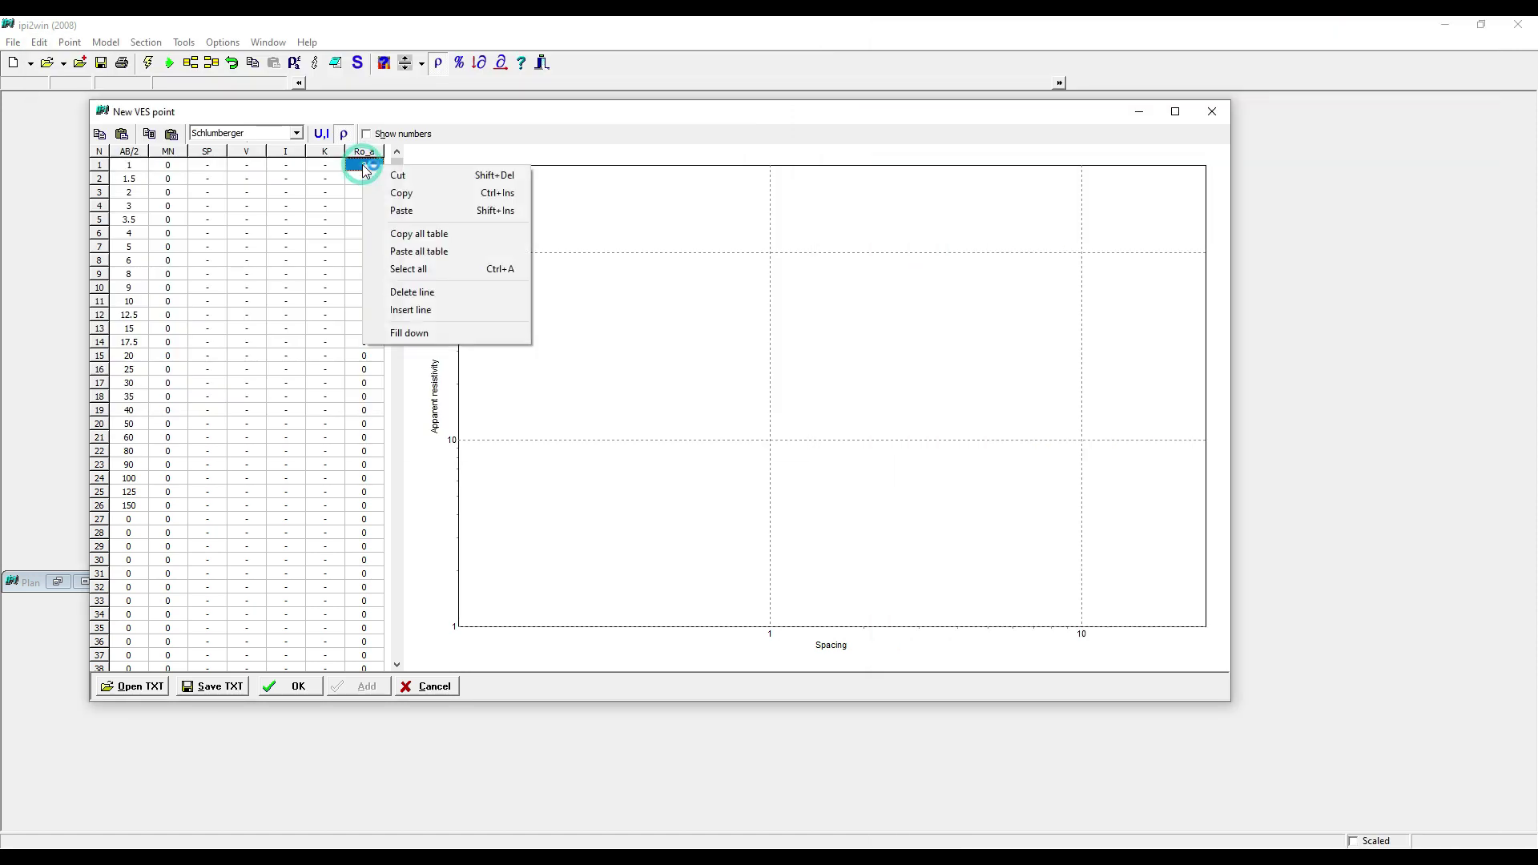
click(405, 211)
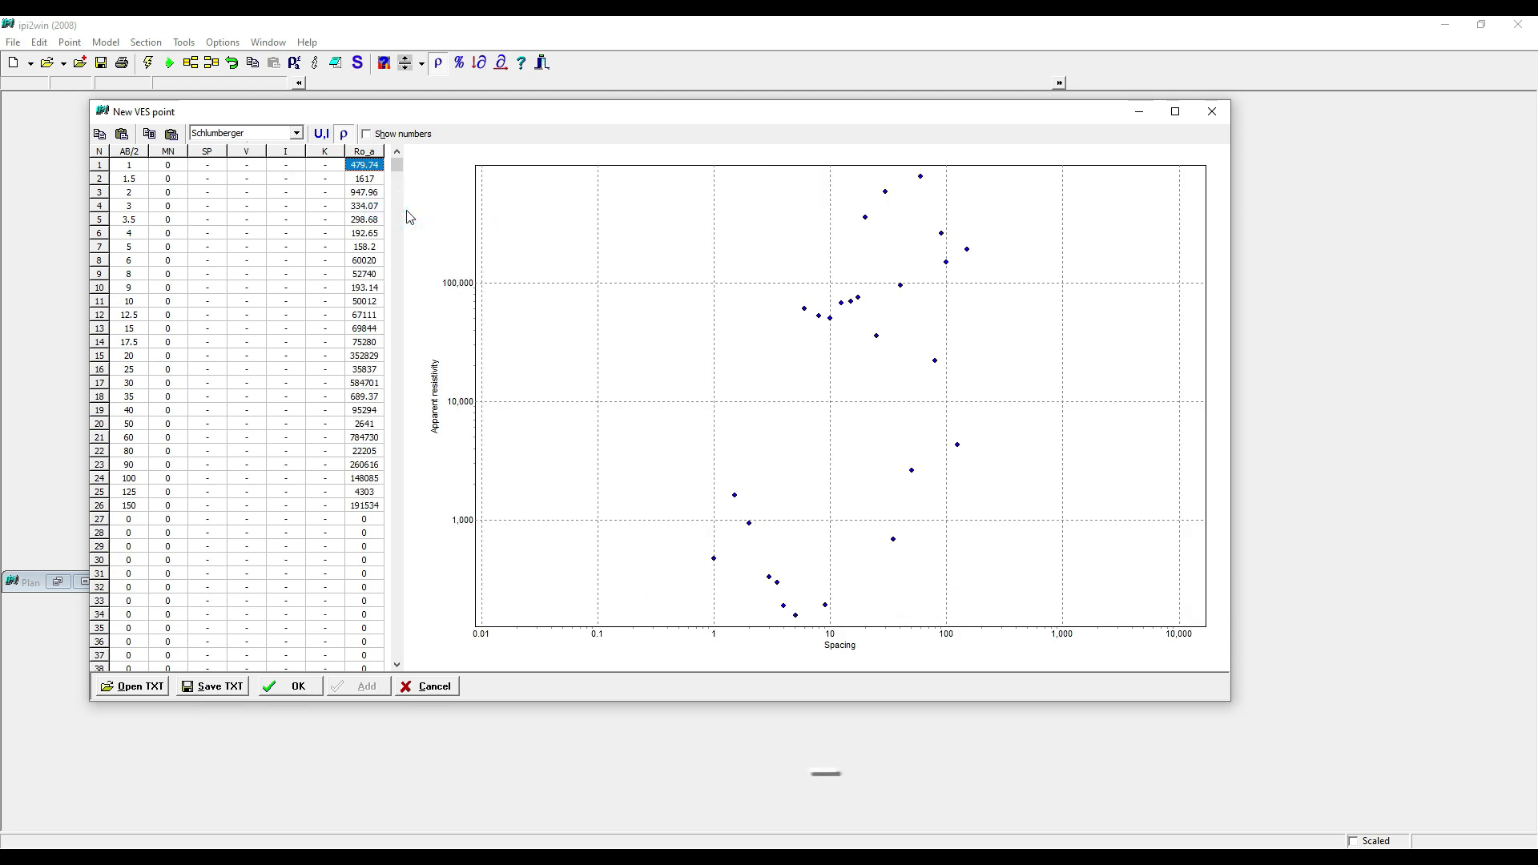
- Accept the VES point data and save it as TEST in IPI format
click(271, 690)
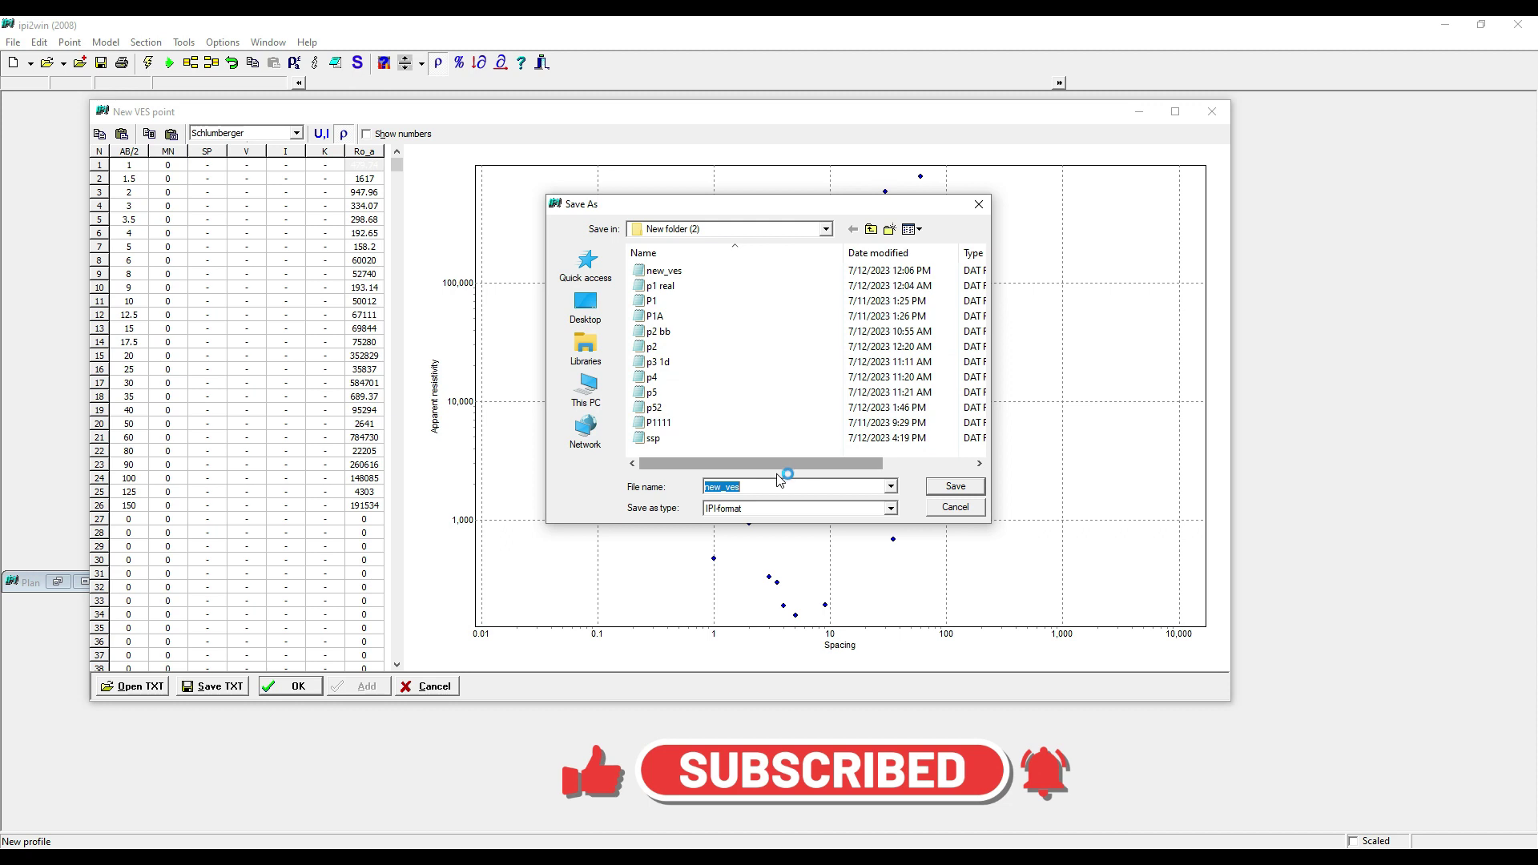
text(TEST)
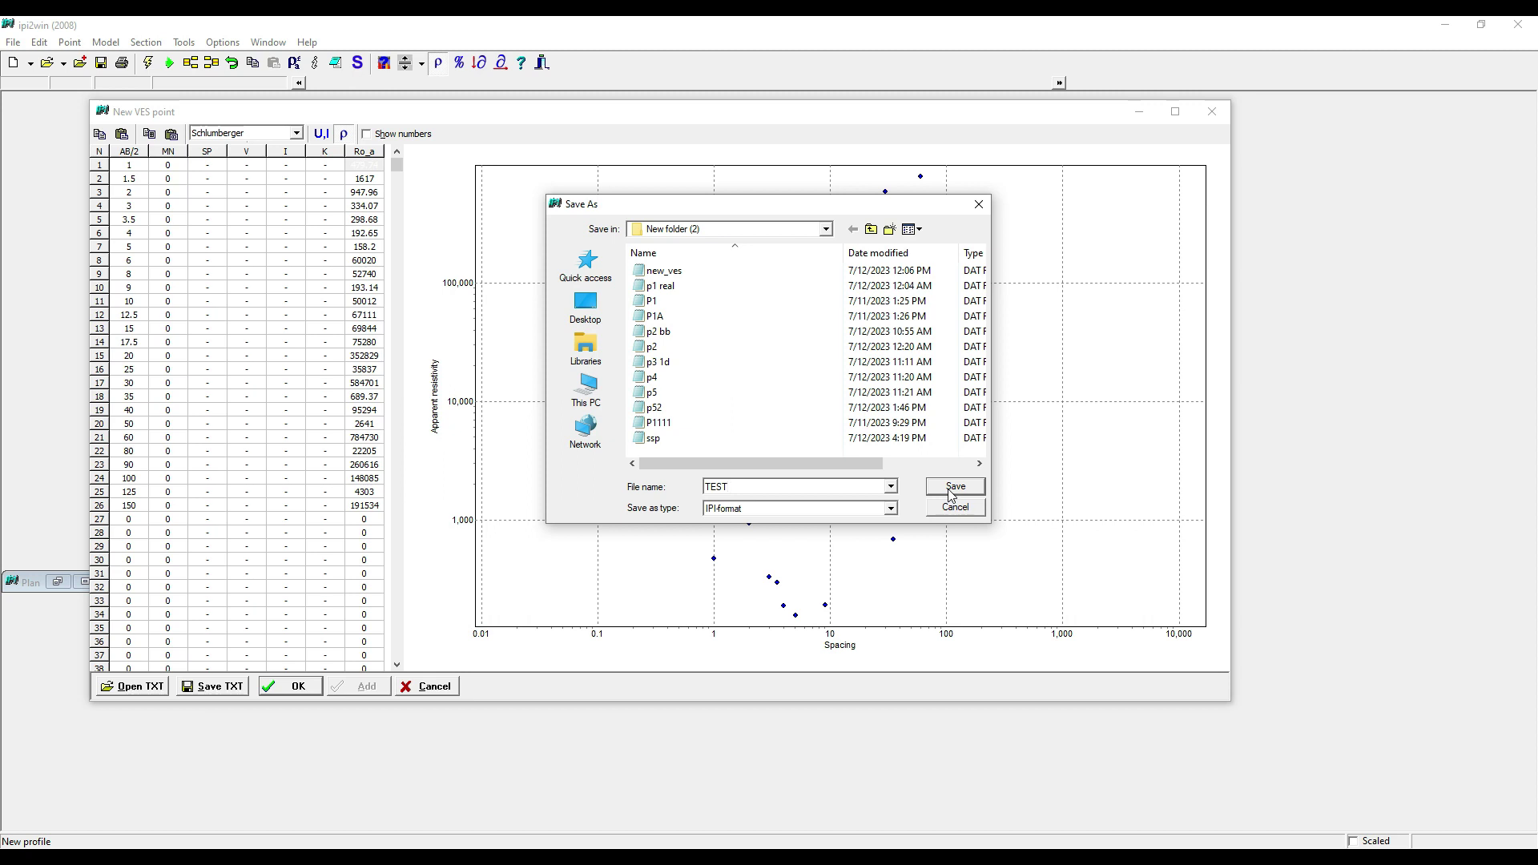
click(954, 488)
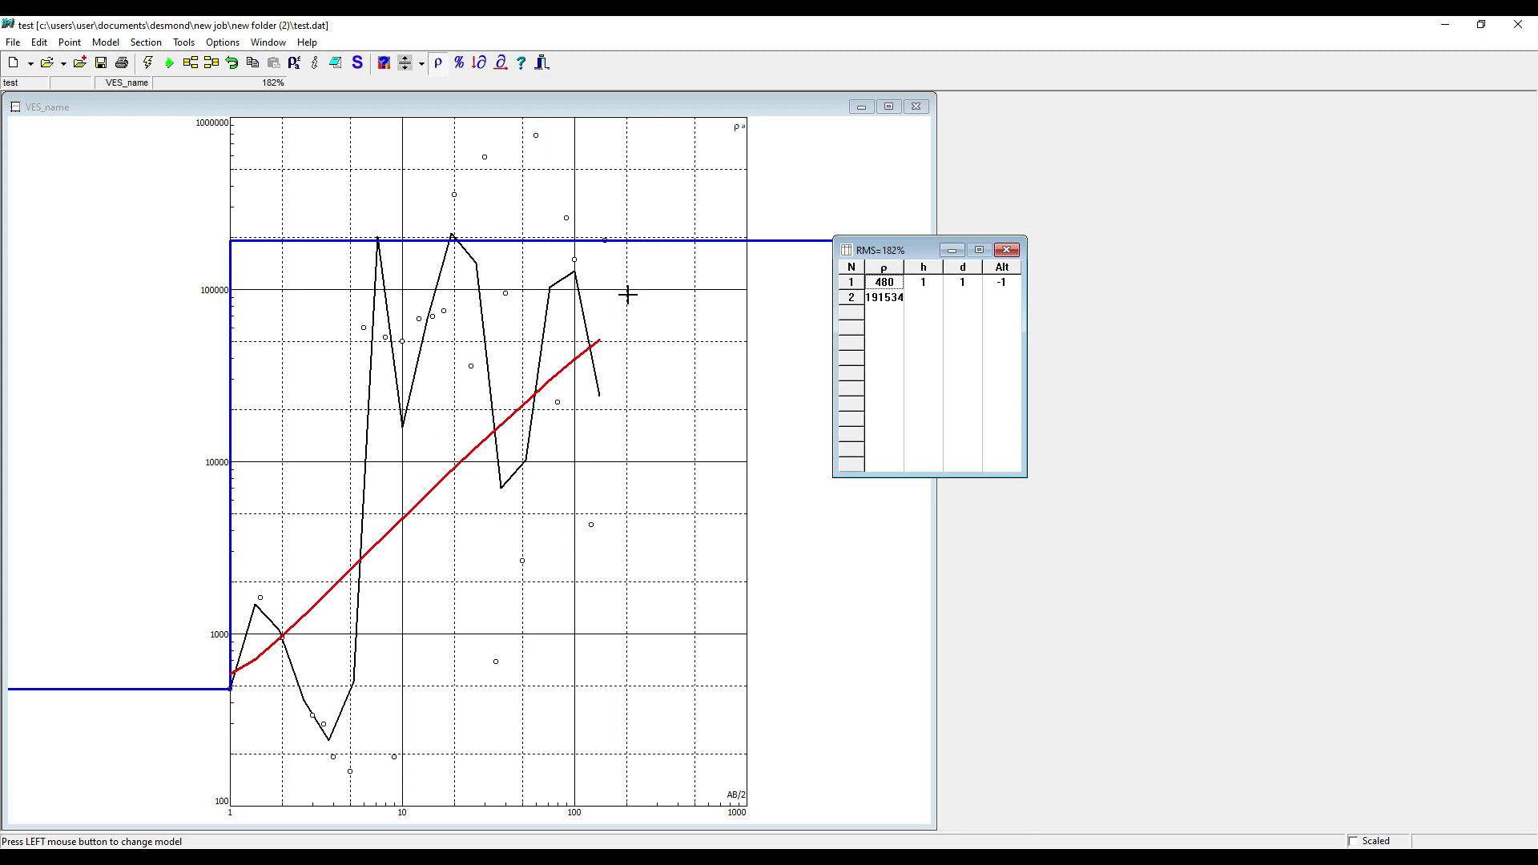
- Run the inversion on the sounding and open its apparent resistivity curve for editing with the synthetic curve shown
click(147, 63)
click(171, 67)
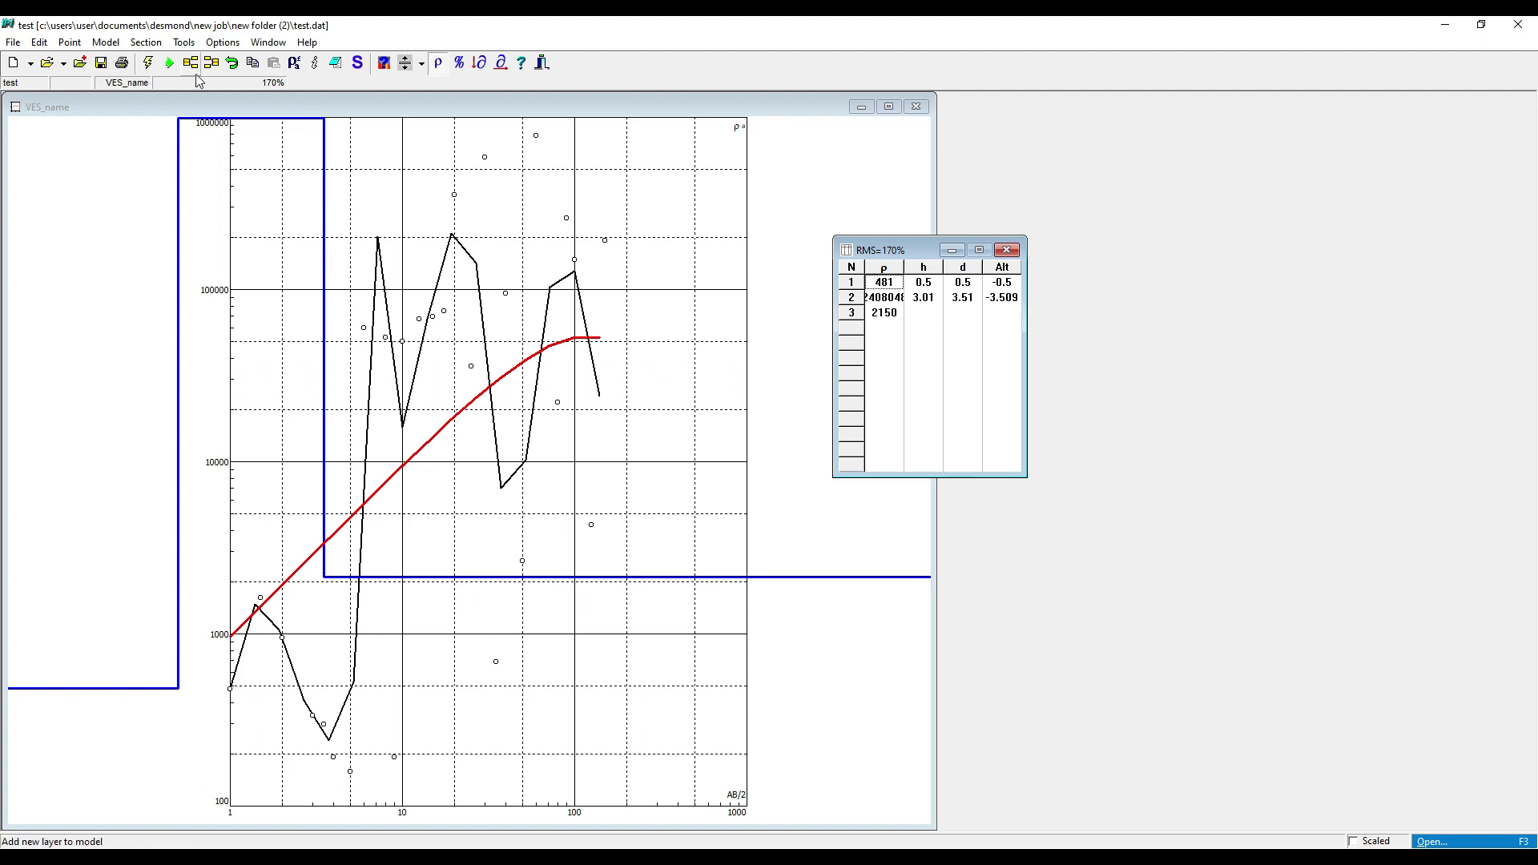
click(294, 64)
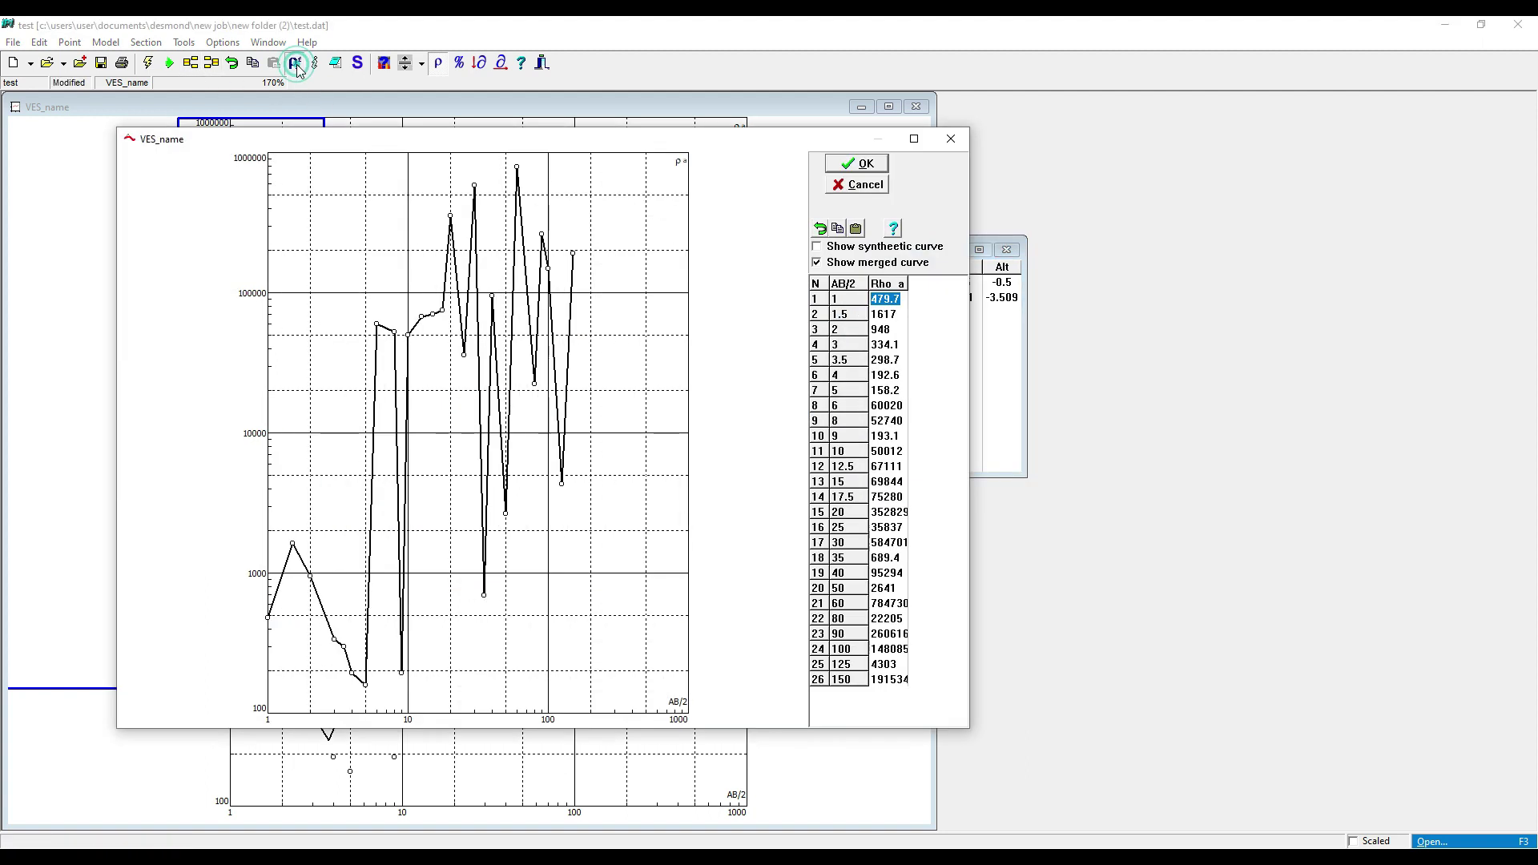
click(817, 247)
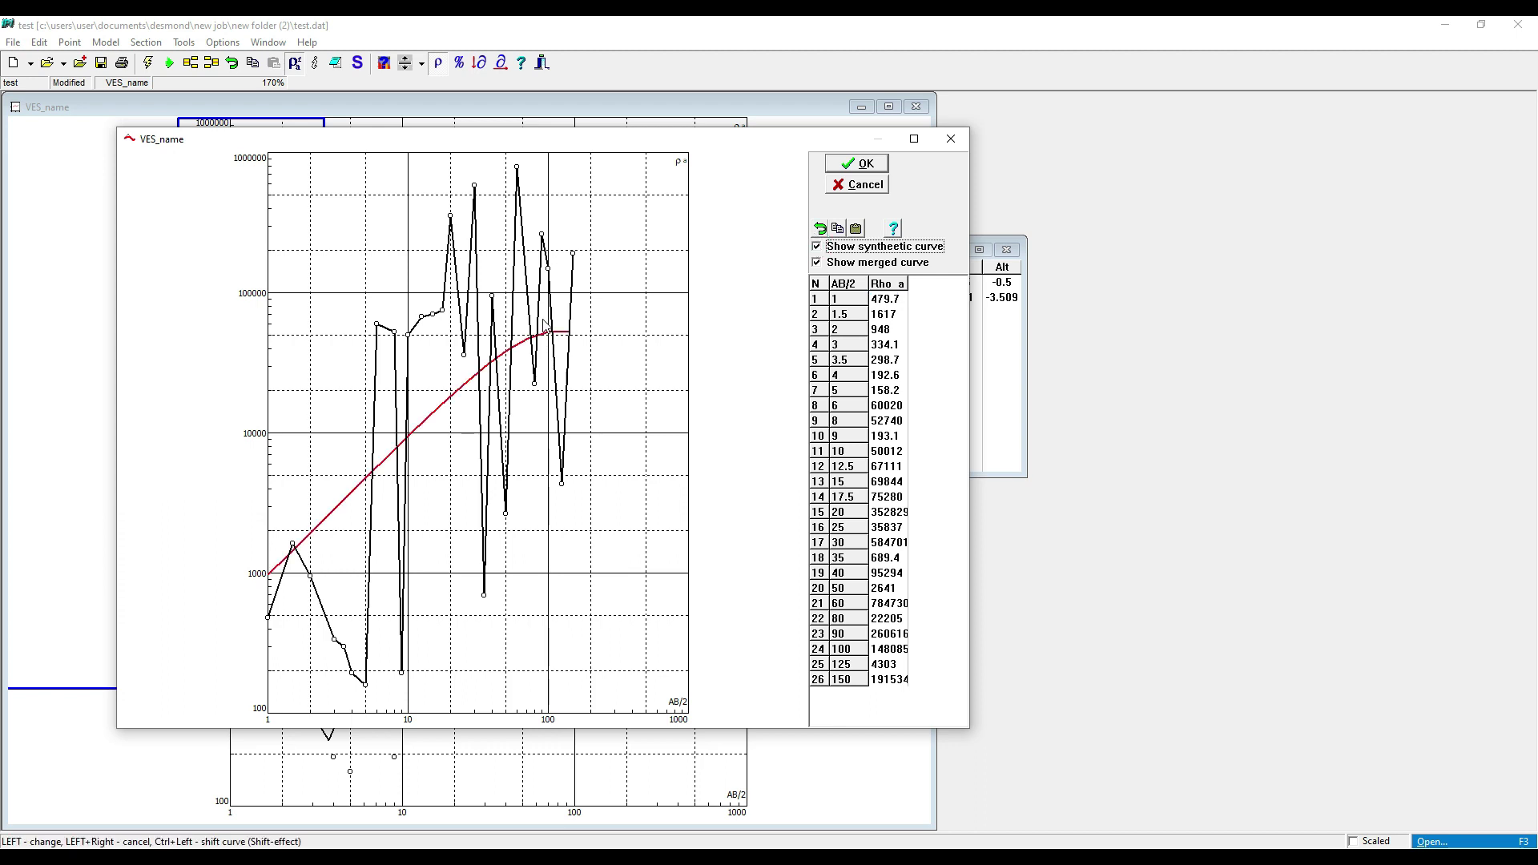
- Move the field-curve points at AB/2 6 to 17.5 onto the synthetic curve, with Rho_a rising from about 5,990 to about 16,270
drag(379, 326, 390, 464)
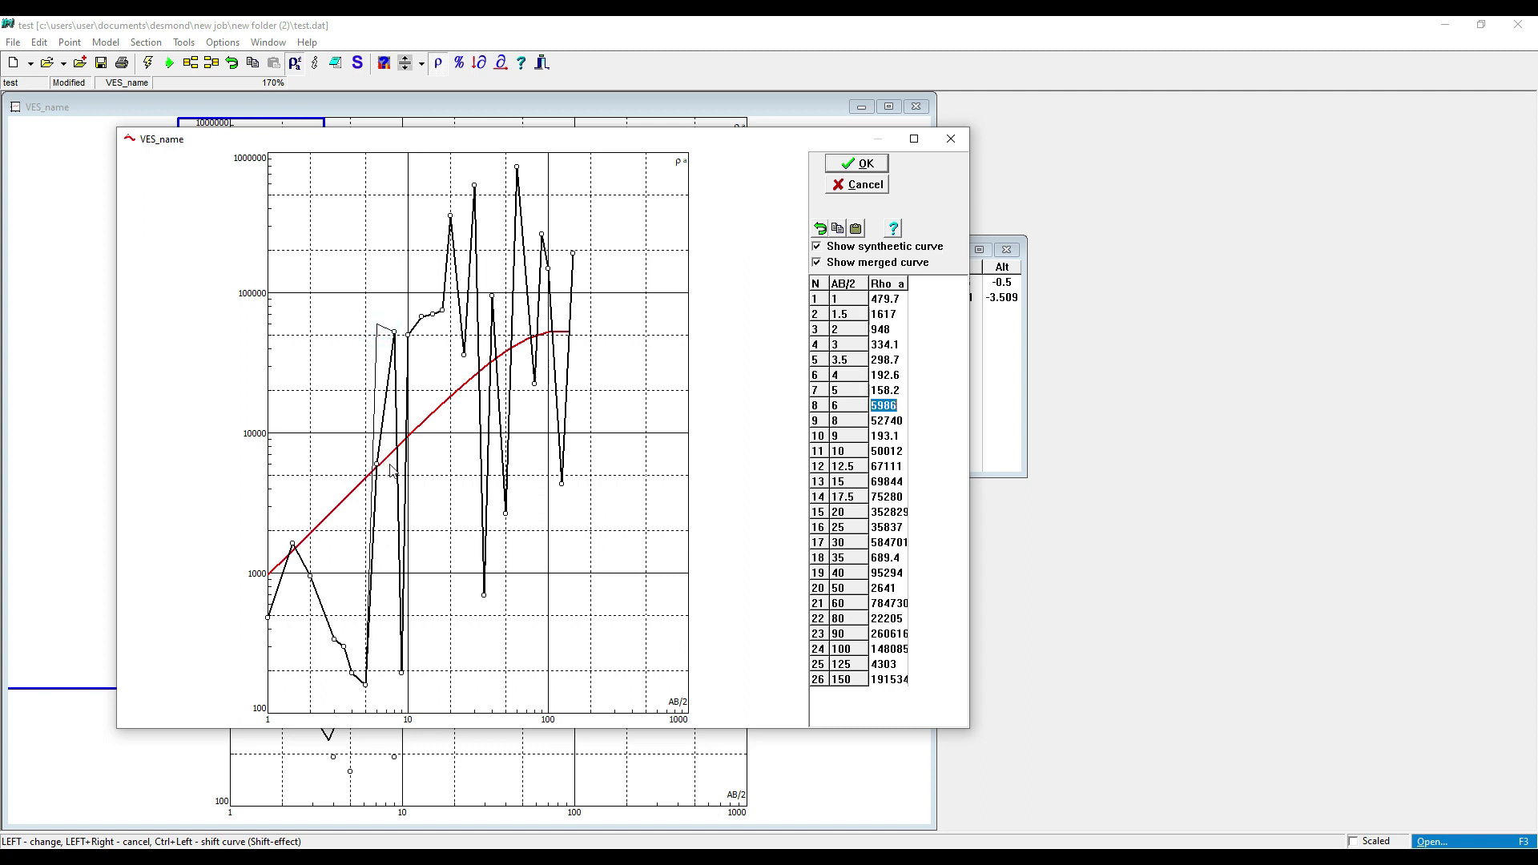
drag(397, 340, 394, 449)
drag(401, 671, 408, 443)
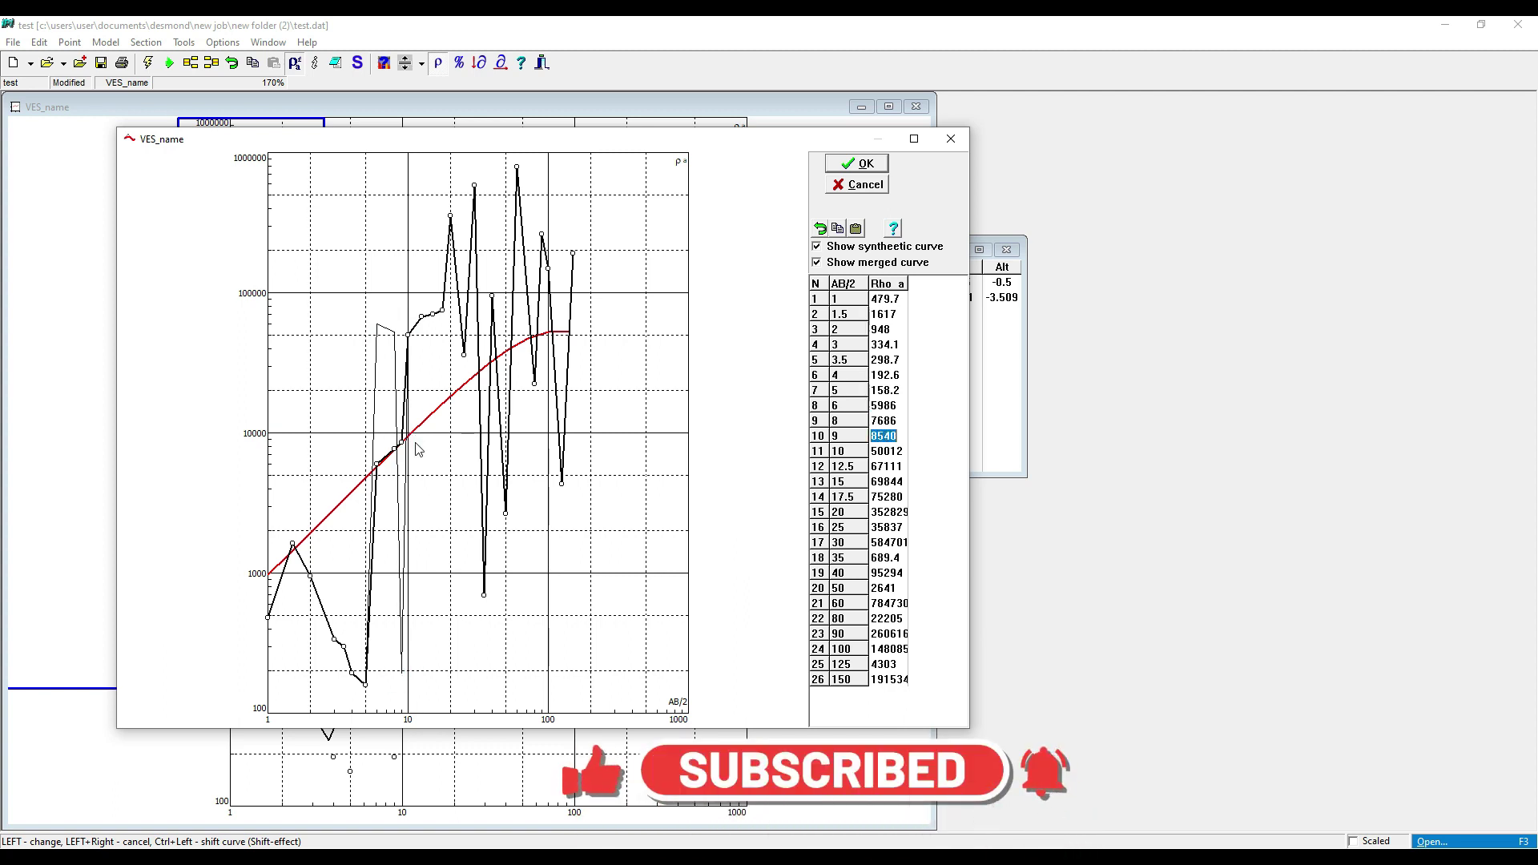
drag(410, 337, 433, 437)
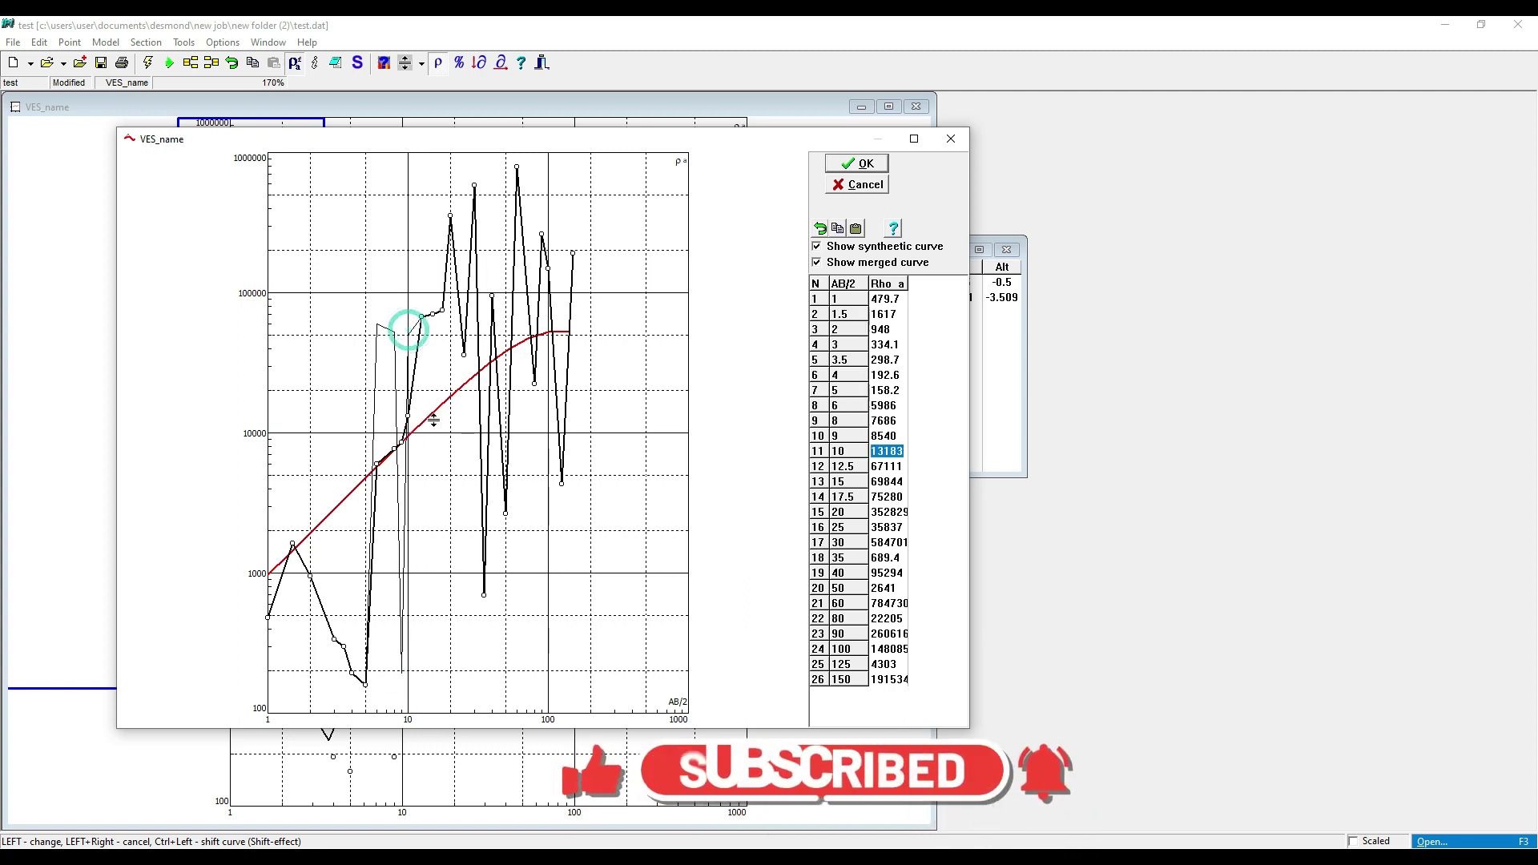
drag(423, 323, 455, 429)
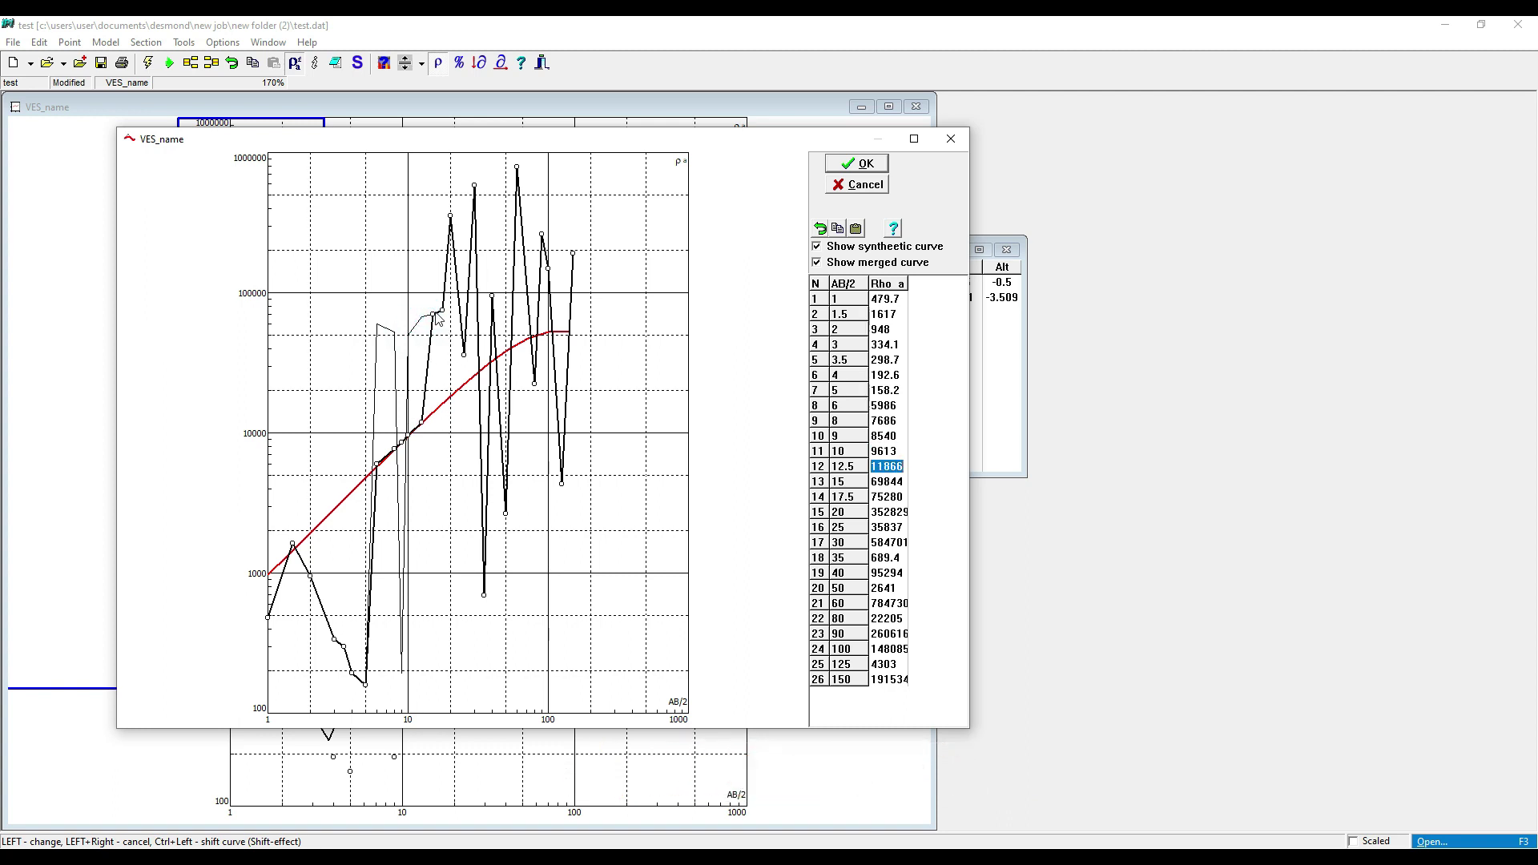
drag(435, 319, 462, 416)
drag(445, 315, 476, 410)
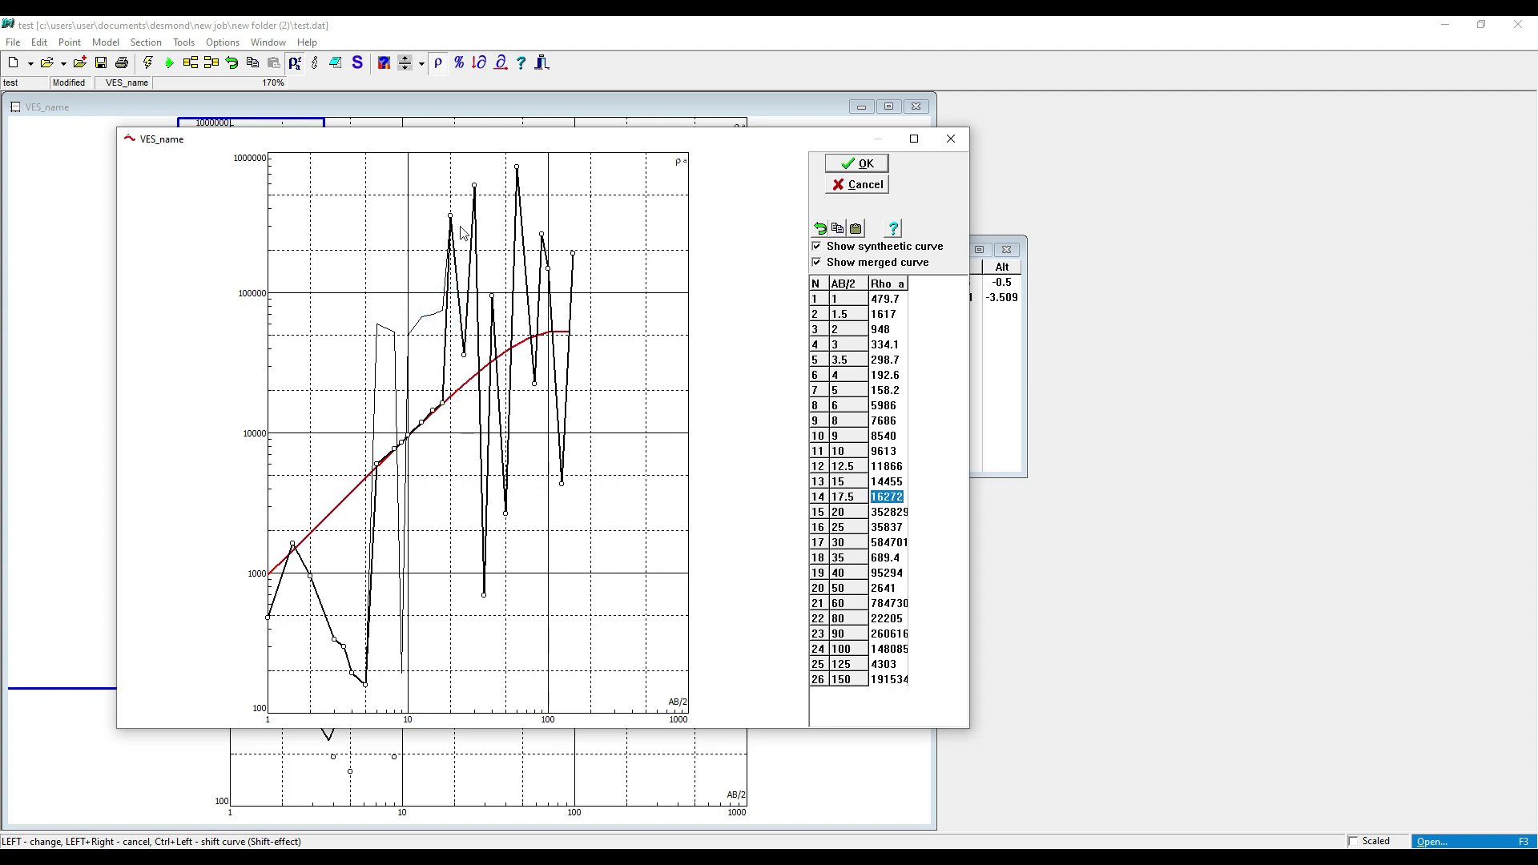
- Move the field-curve points at AB/2 20 to 50 onto the synthetic curve, with Rho_a rising from about 18,800 to about 38,270
drag(450, 215, 476, 384)
drag(478, 192, 483, 378)
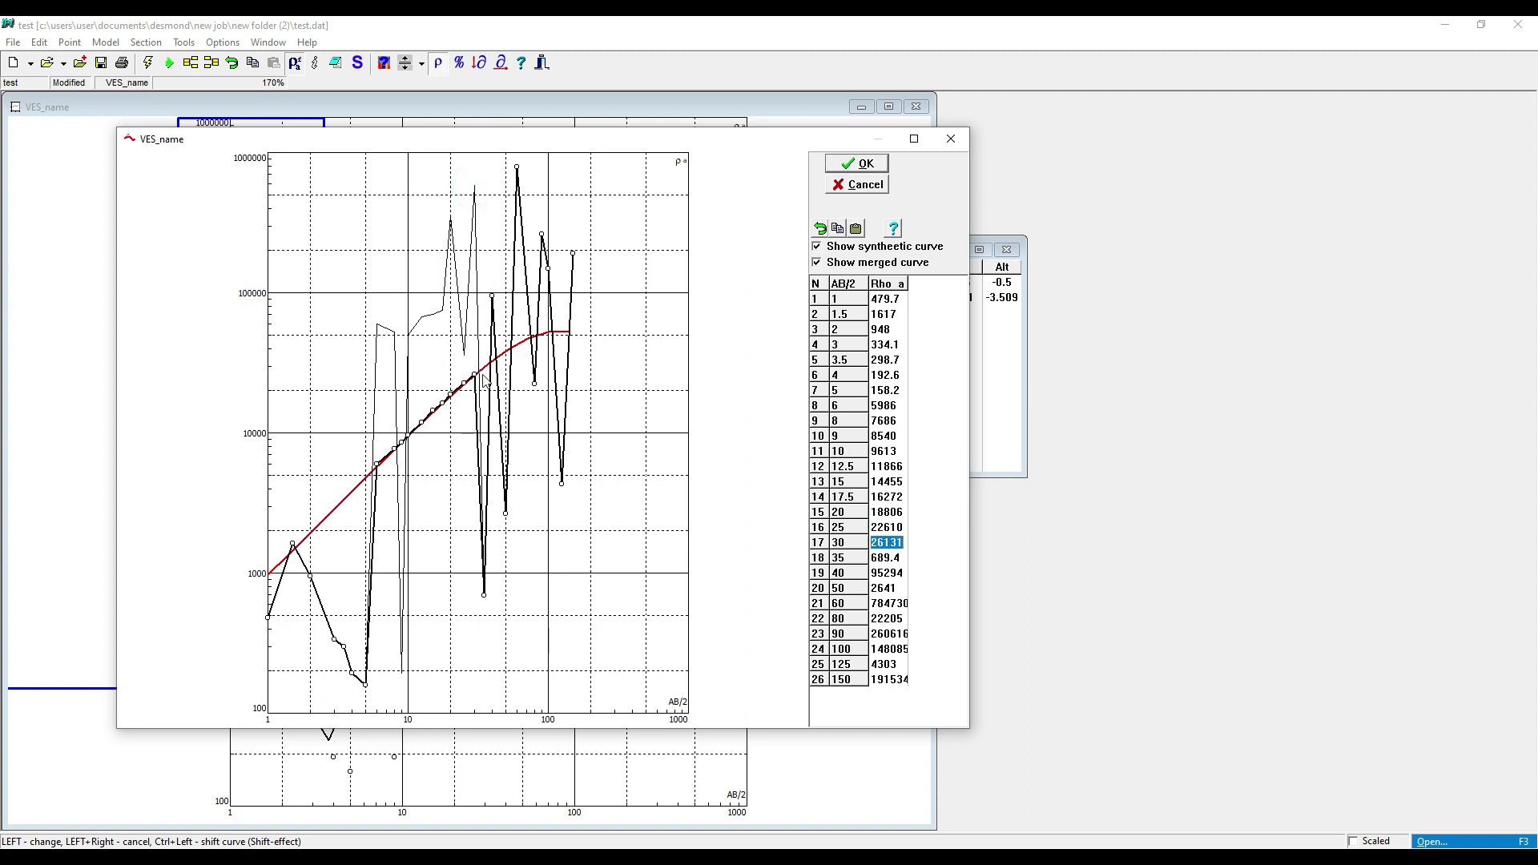
drag(486, 600, 484, 369)
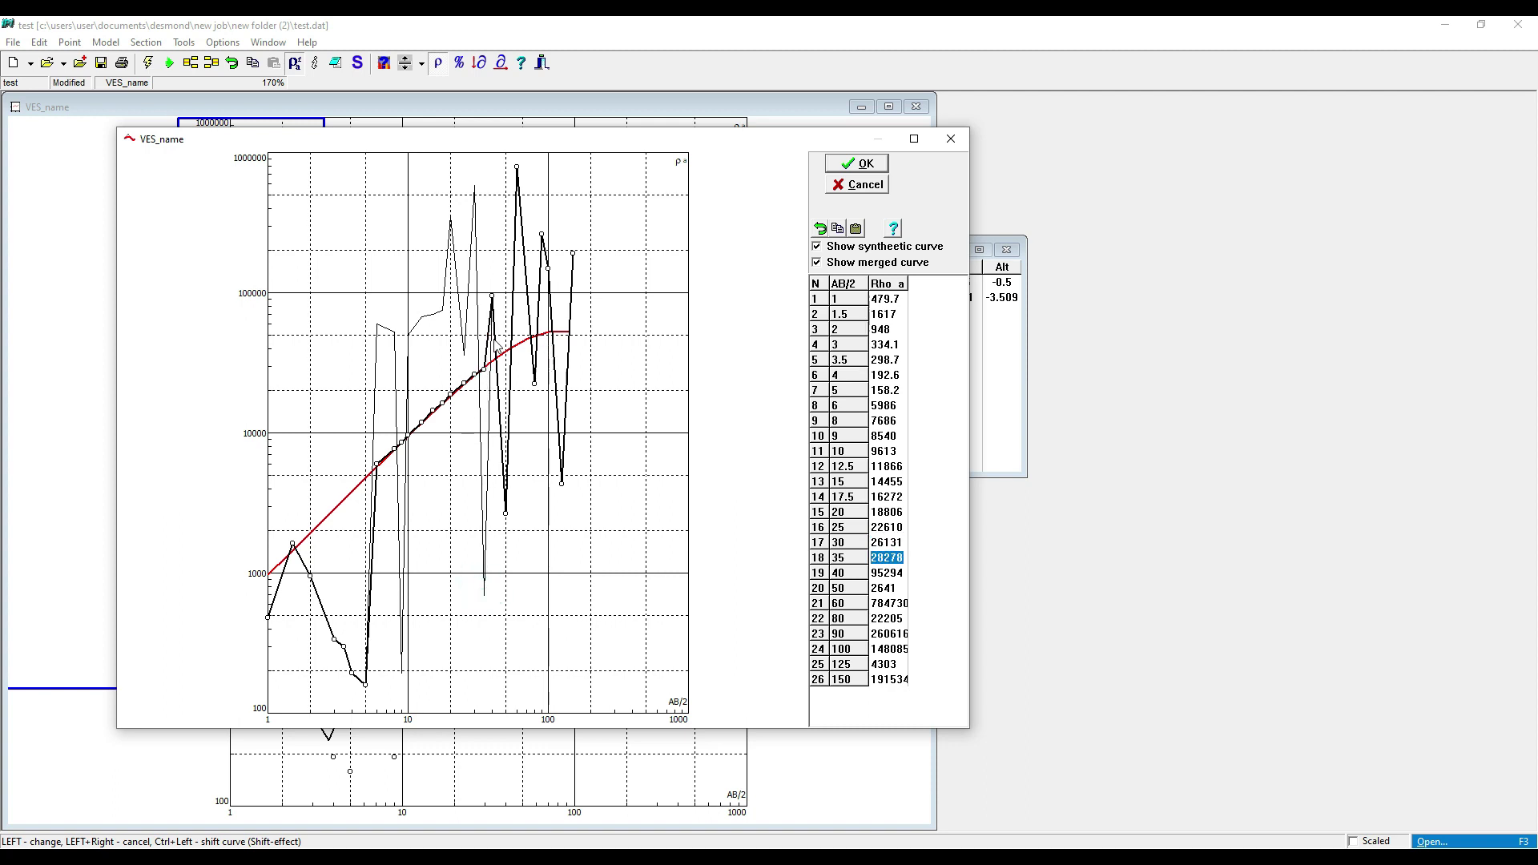
drag(492, 297, 509, 359)
drag(506, 515, 506, 353)
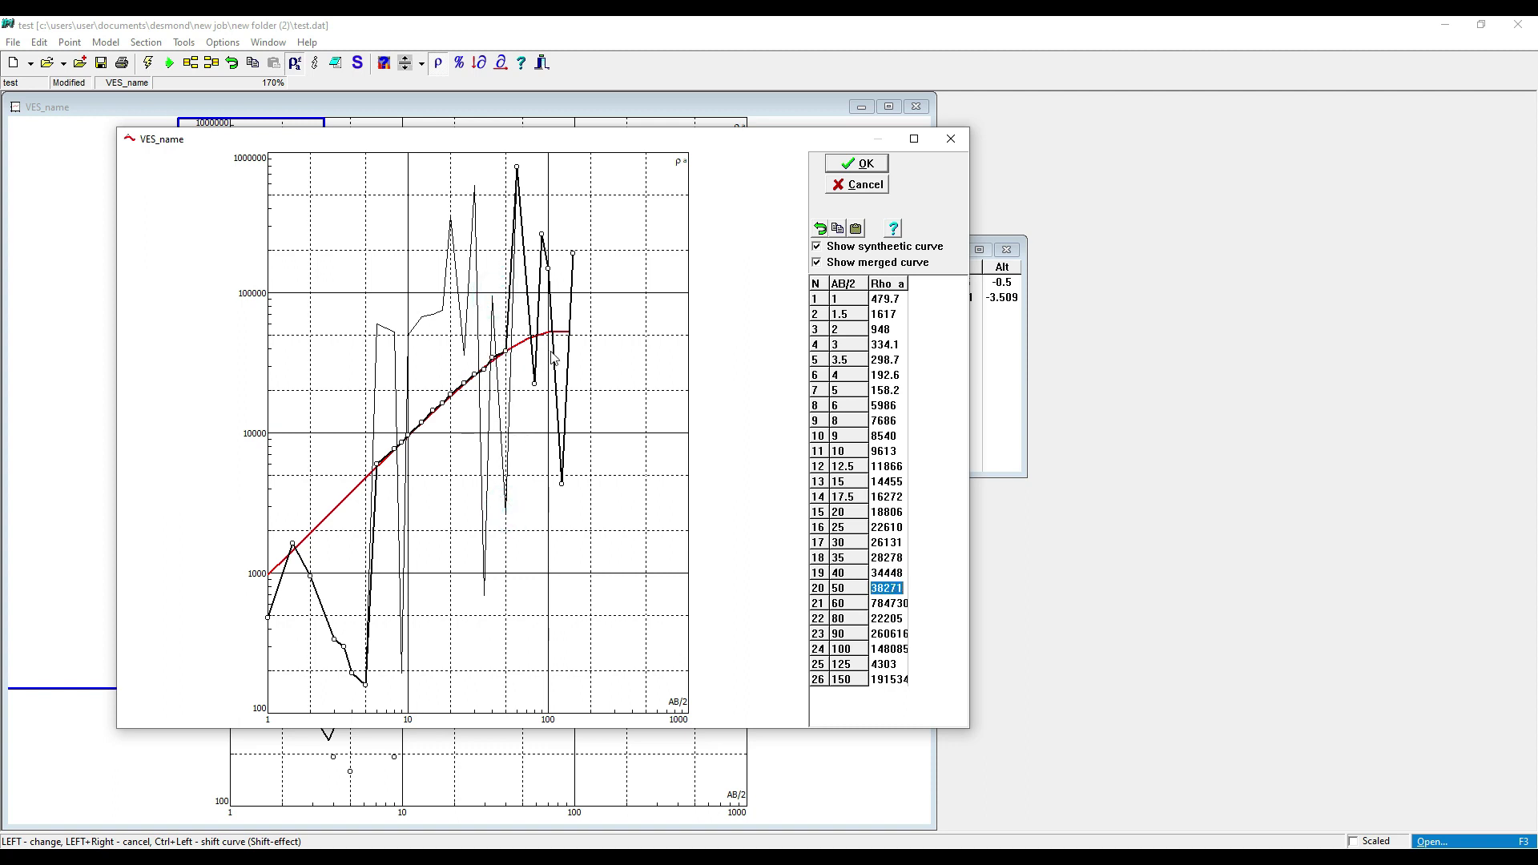
- Move the field-curve points at AB/2 60 to 150 onto the flattening synthetic curve, with Rho_a between about 43,080 and 53,880
drag(519, 173, 546, 335)
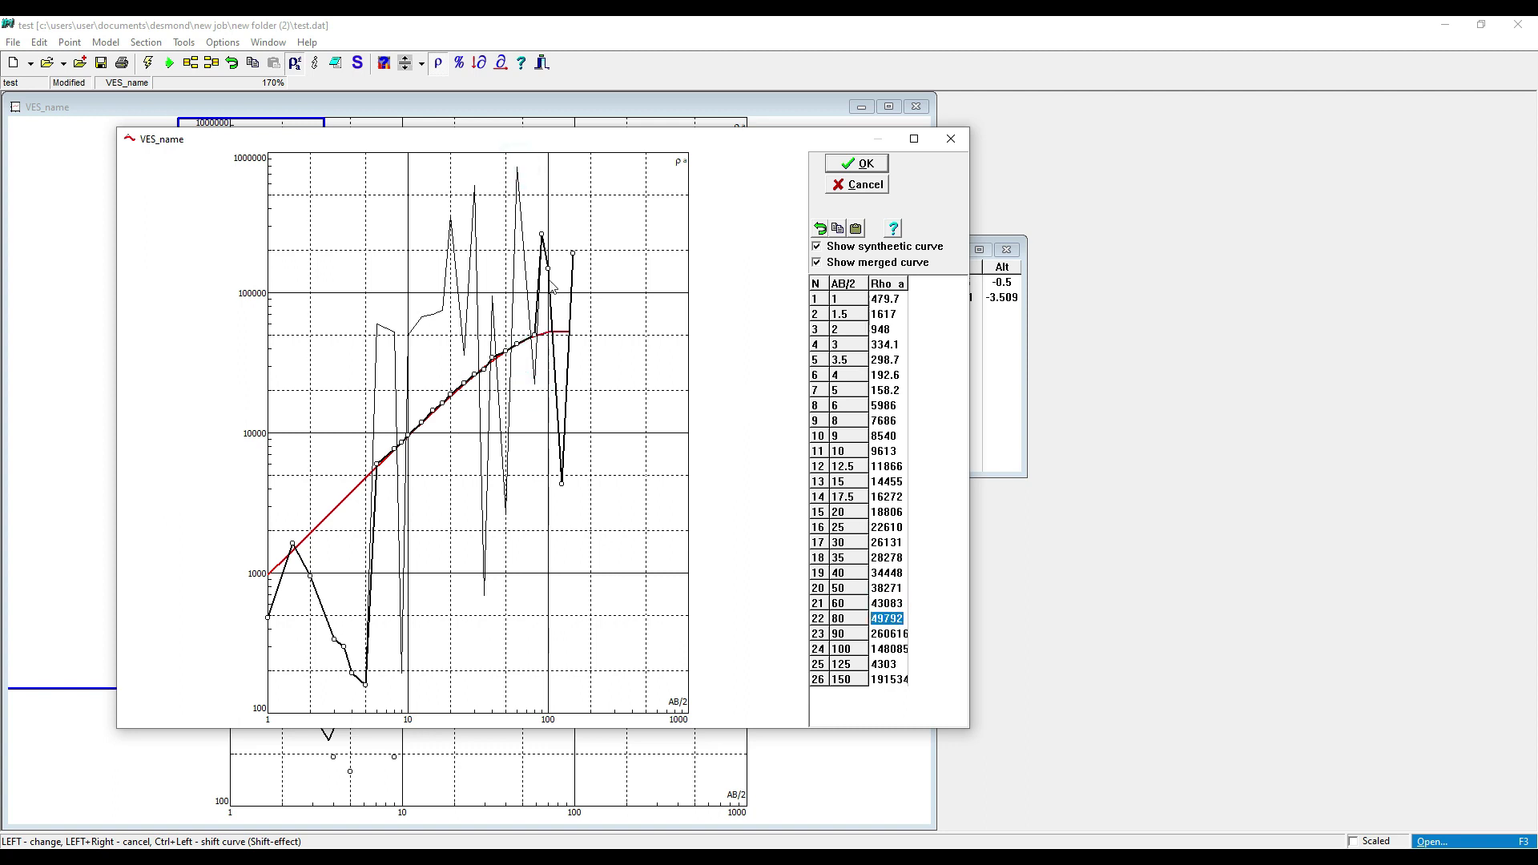
drag(543, 235, 543, 331)
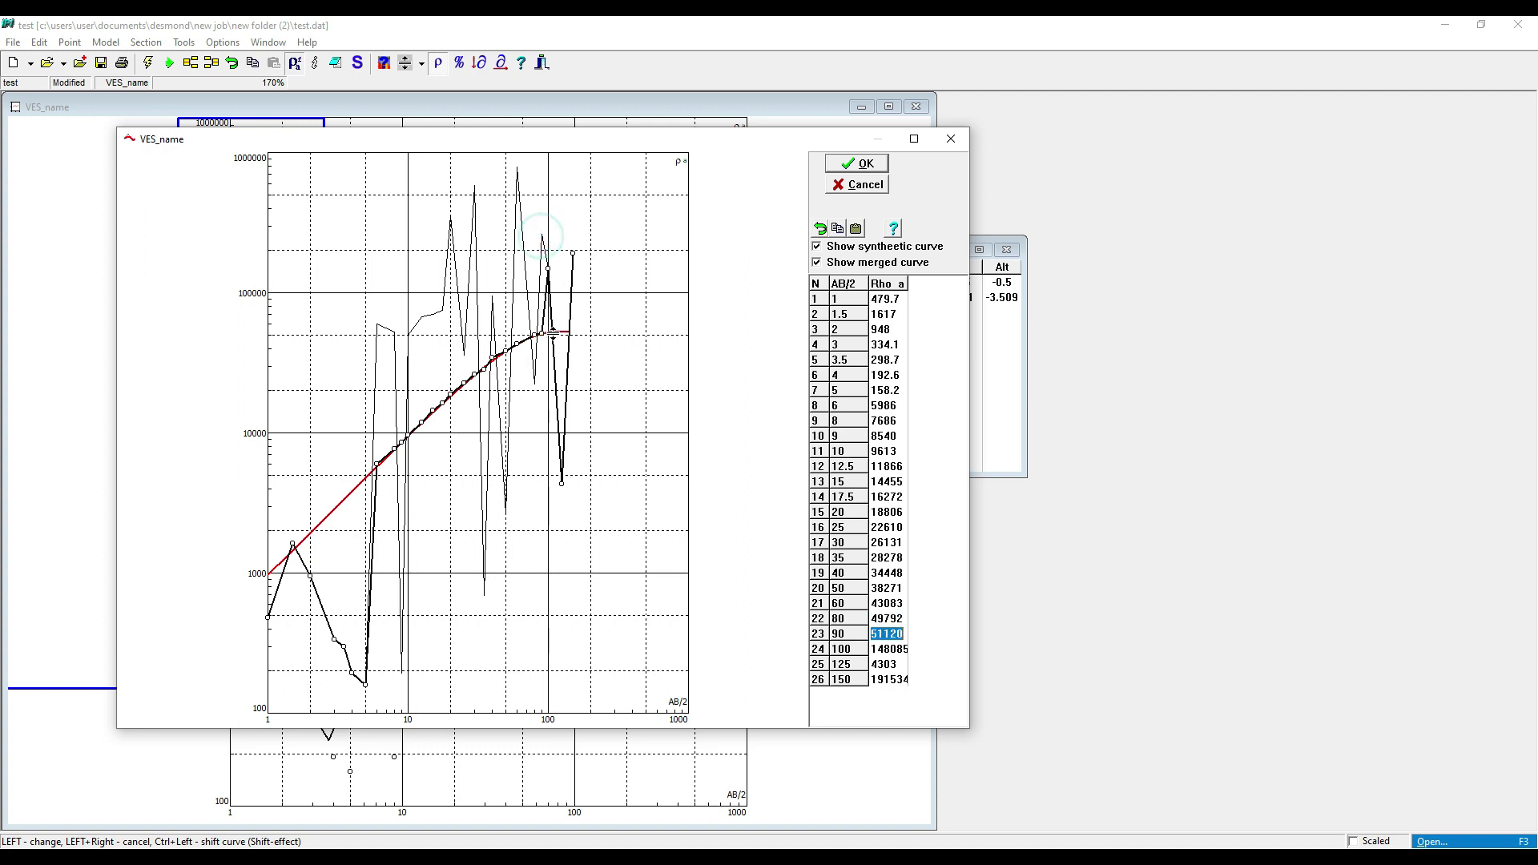
drag(549, 271, 559, 331)
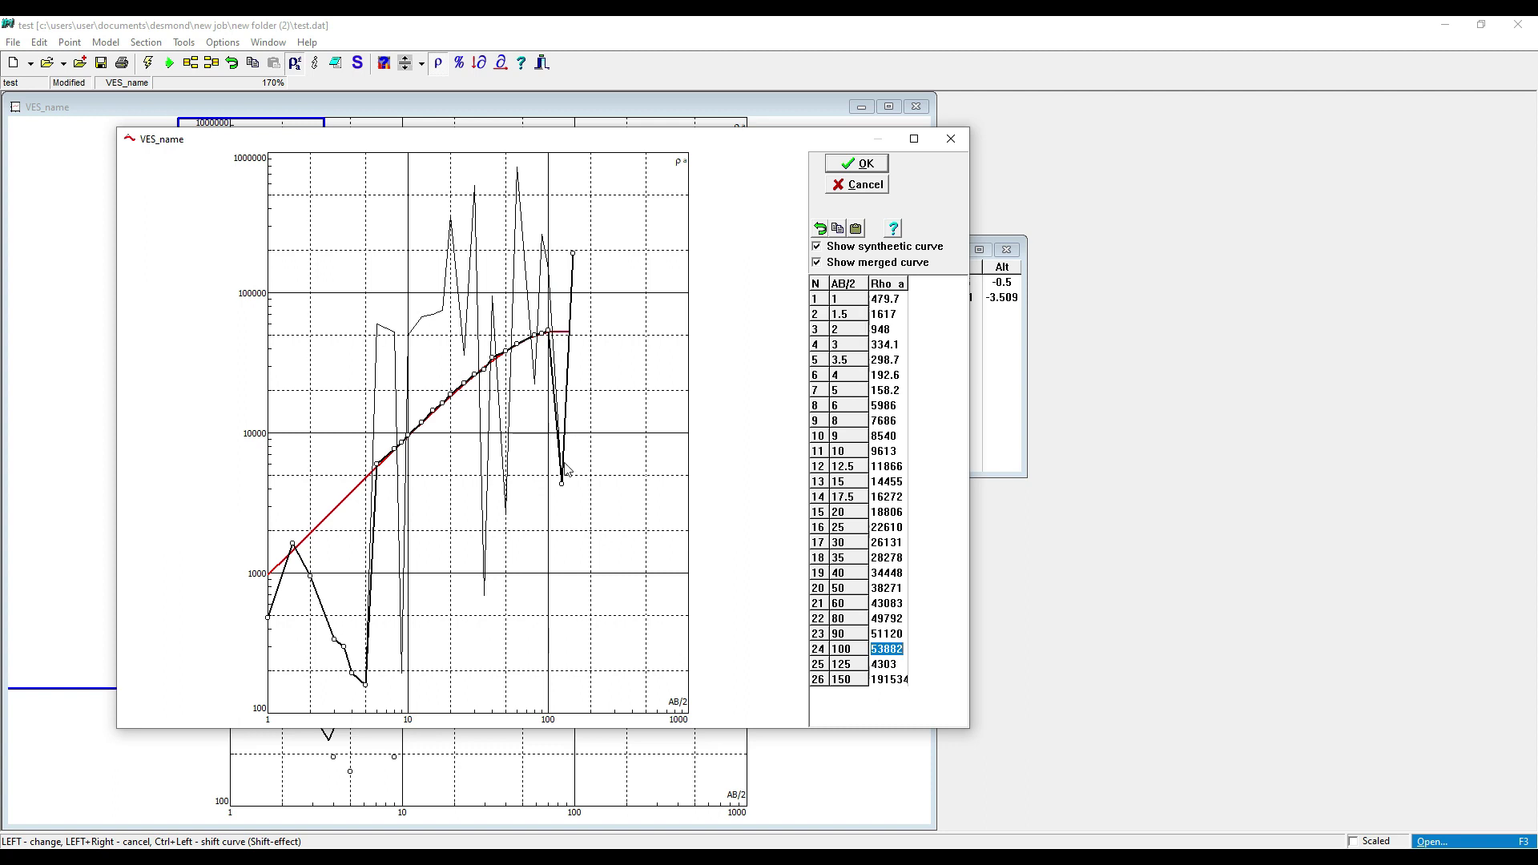
drag(563, 490, 608, 333)
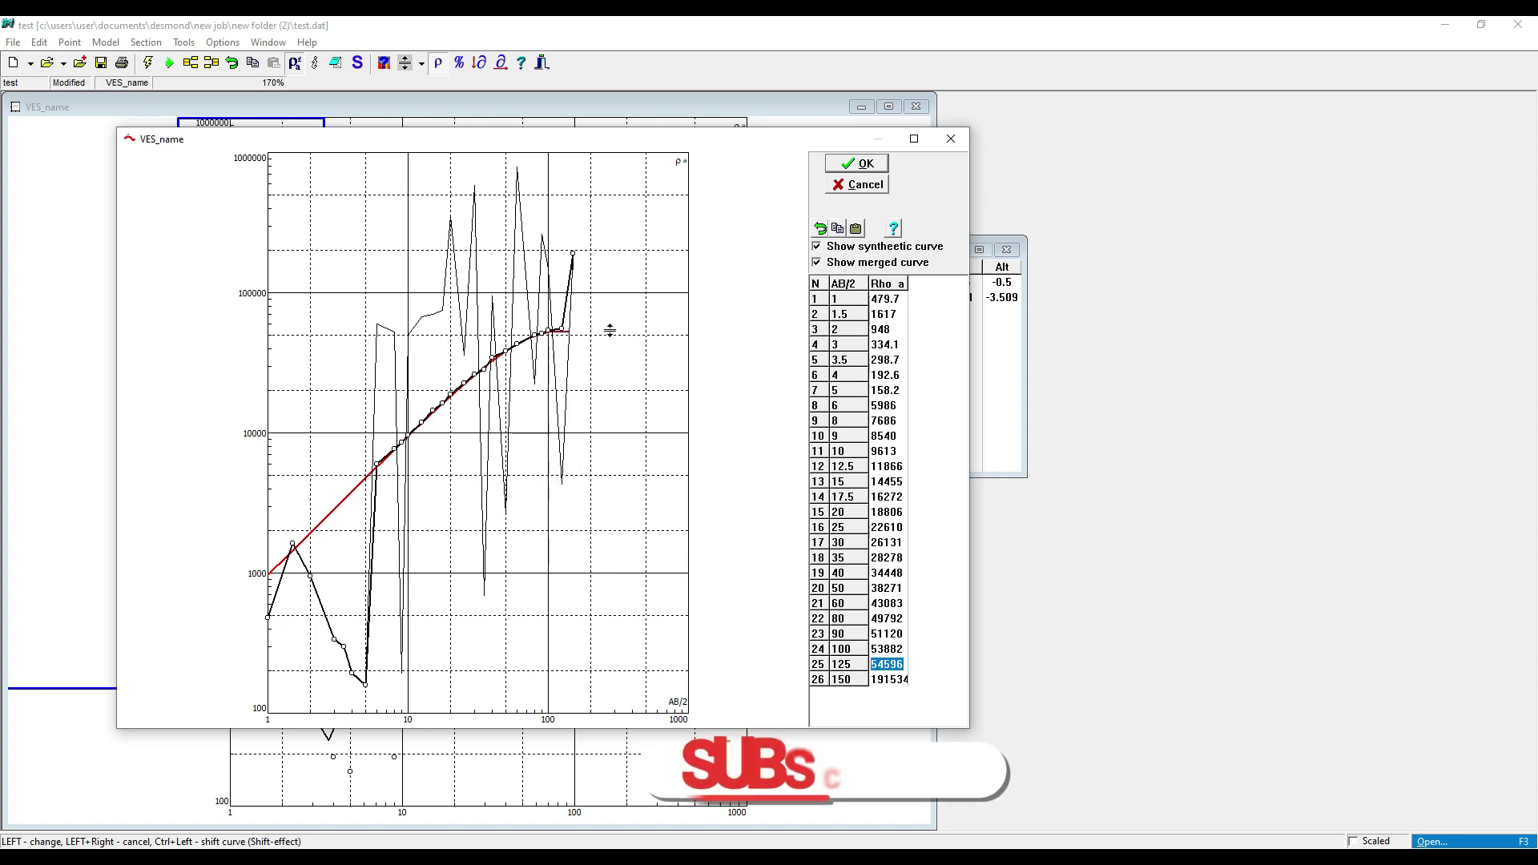
drag(573, 253, 598, 330)
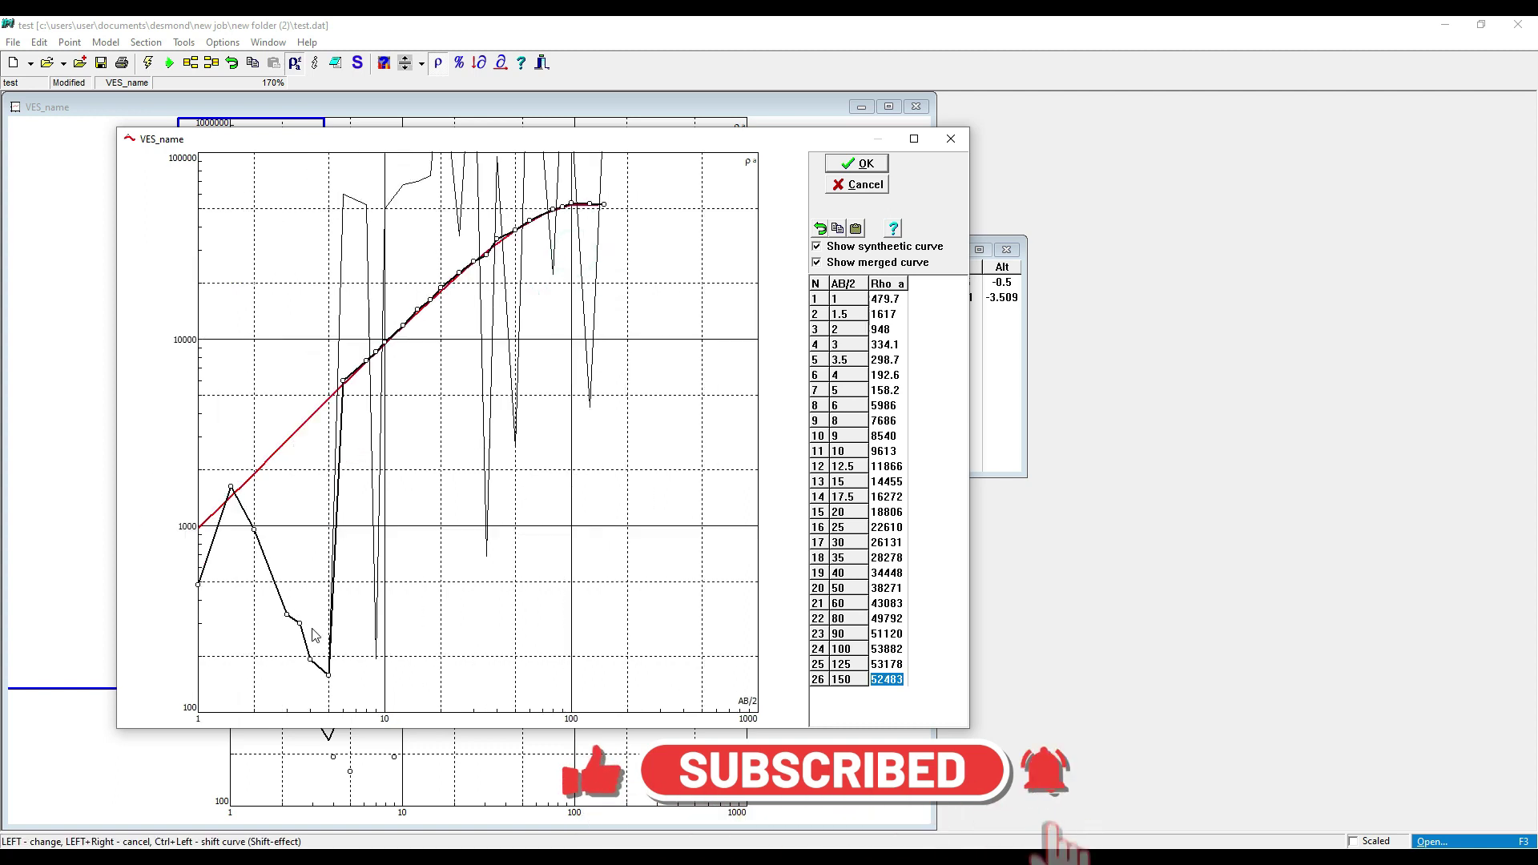
- Move the field-curve points at AB/2 5 down to 1 onto the synthetic curve, with Rho_a from about 4,720 to about 980
drag(329, 677, 312, 399)
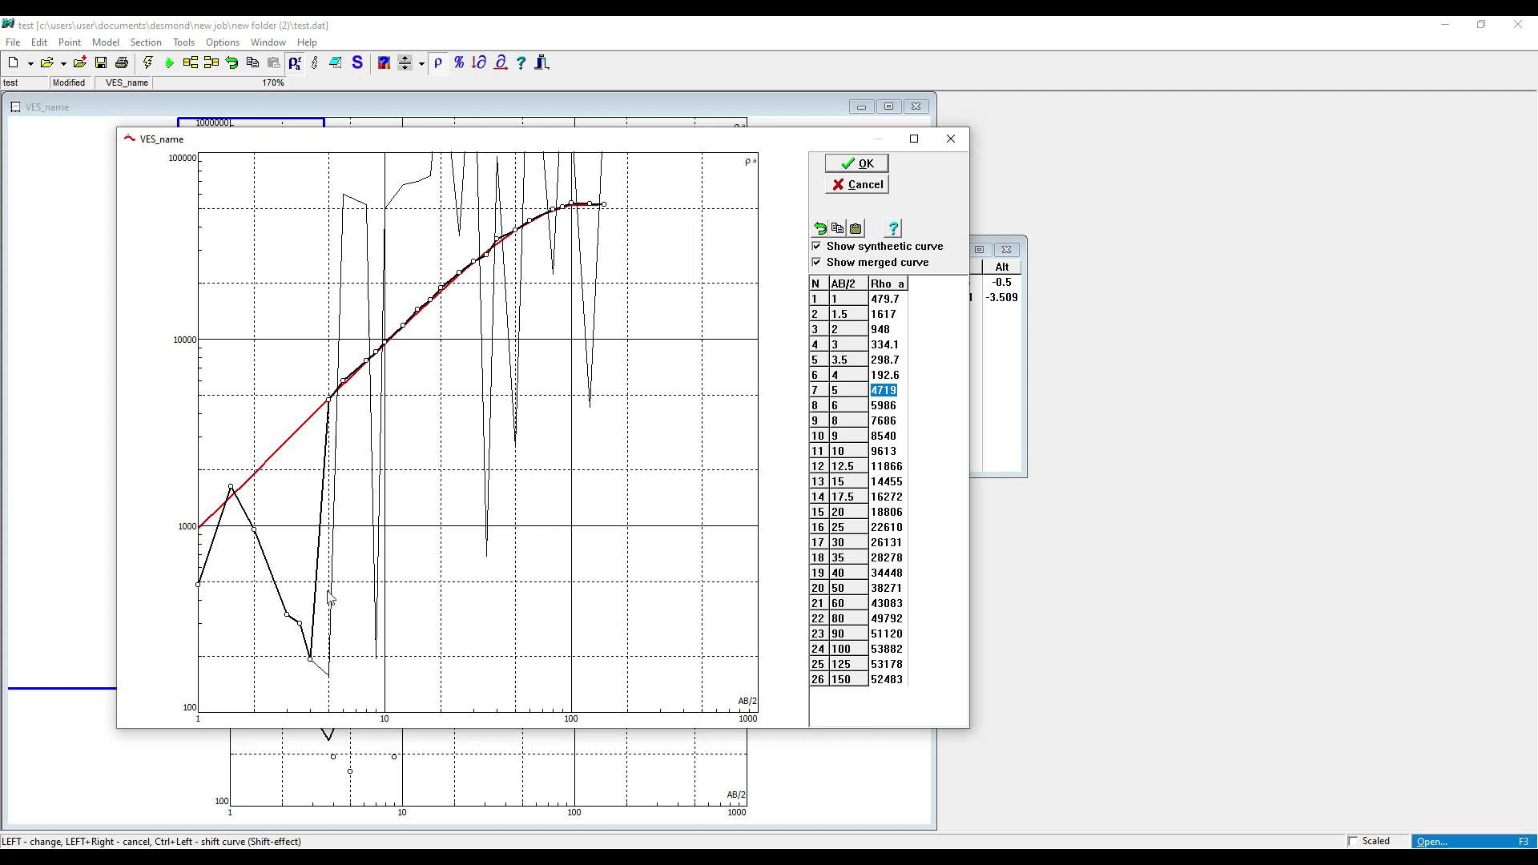
drag(310, 659, 310, 418)
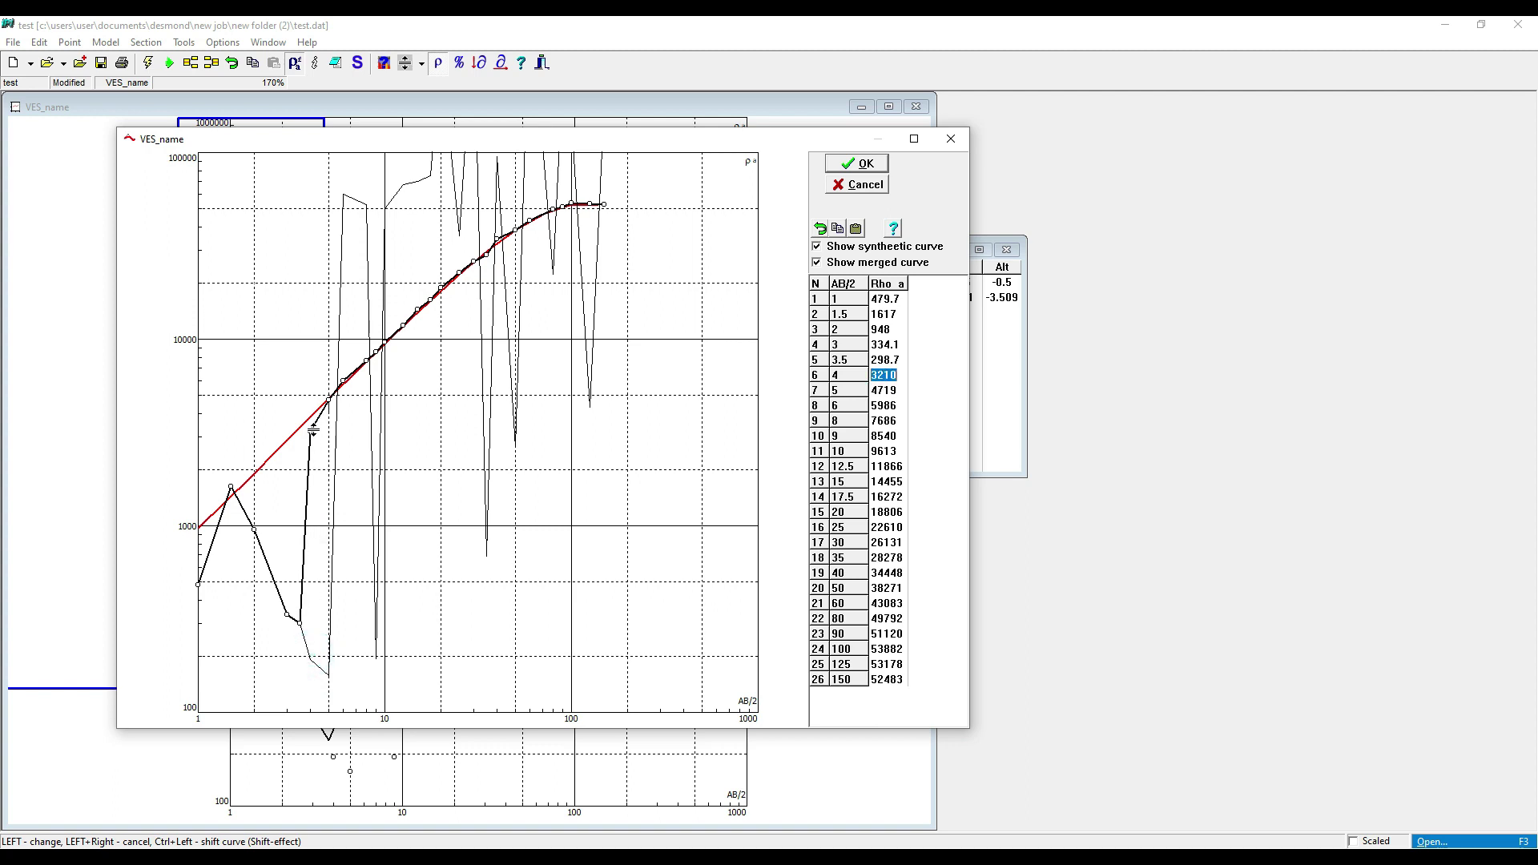
drag(300, 622, 300, 431)
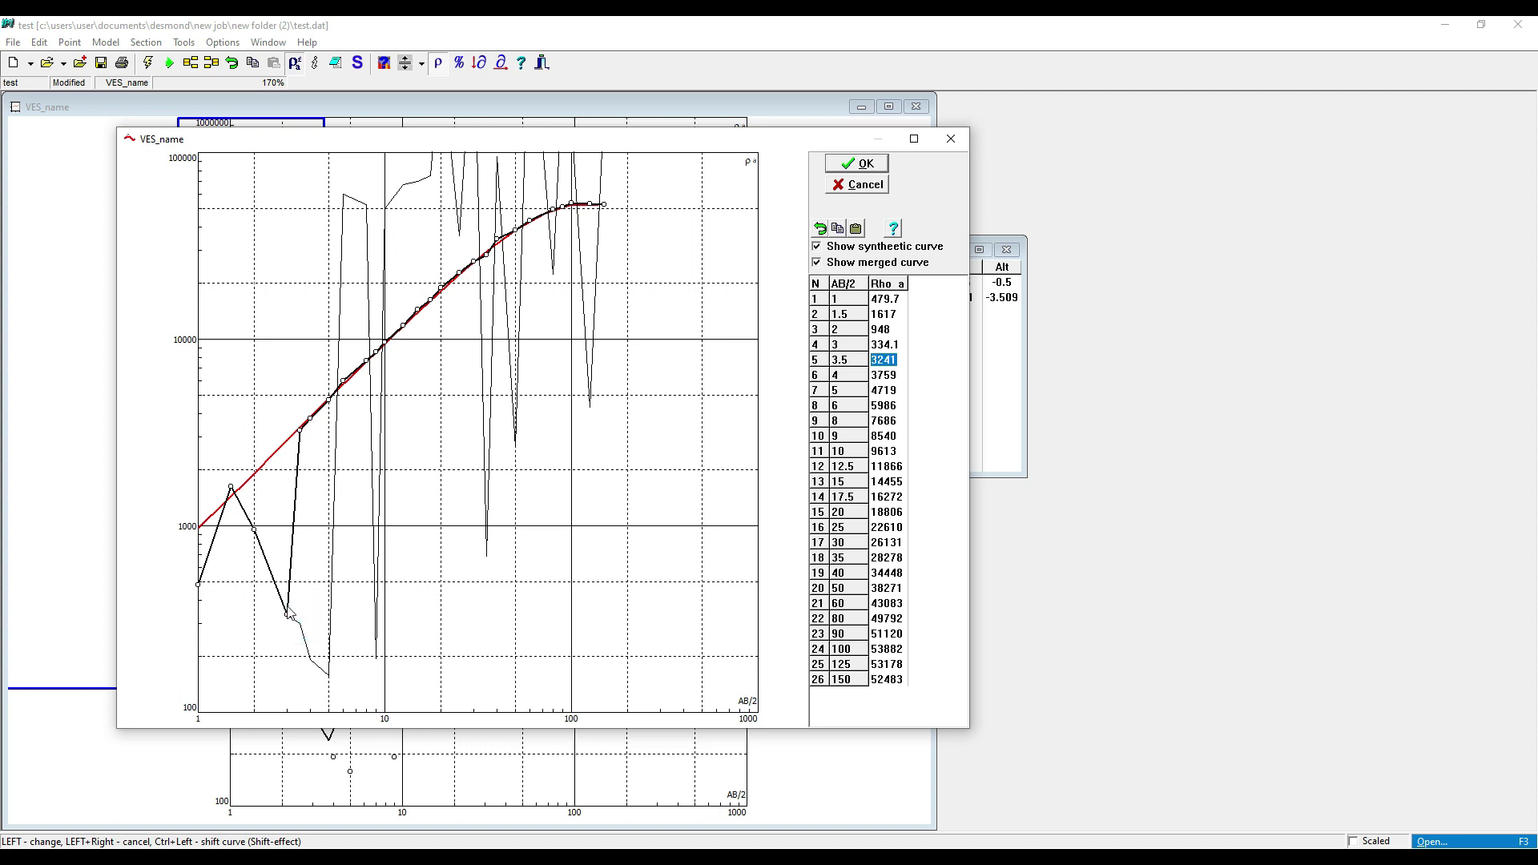
drag(285, 613, 261, 440)
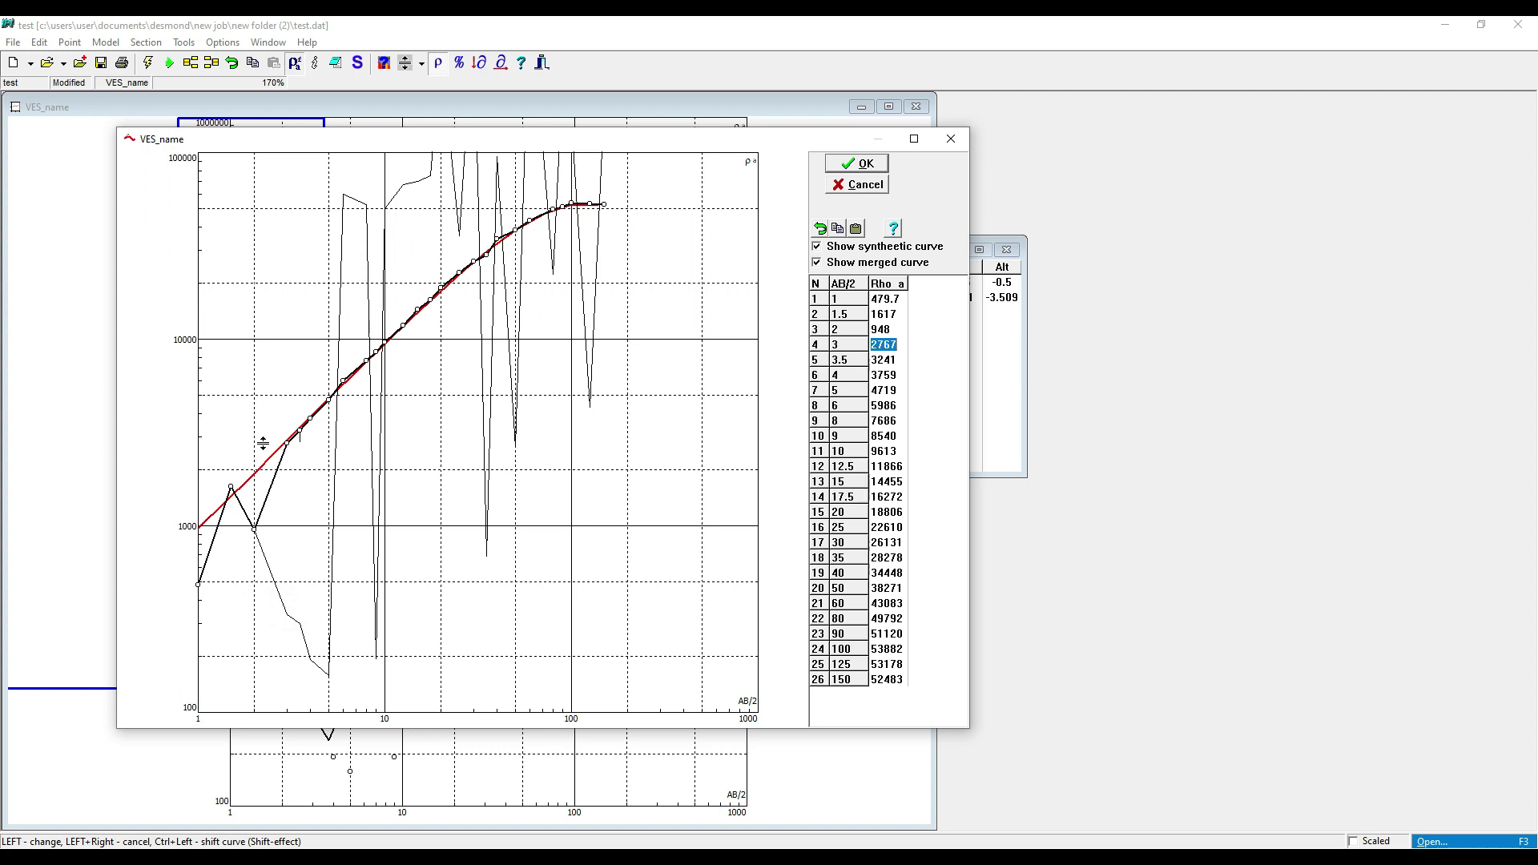
drag(257, 533, 231, 496)
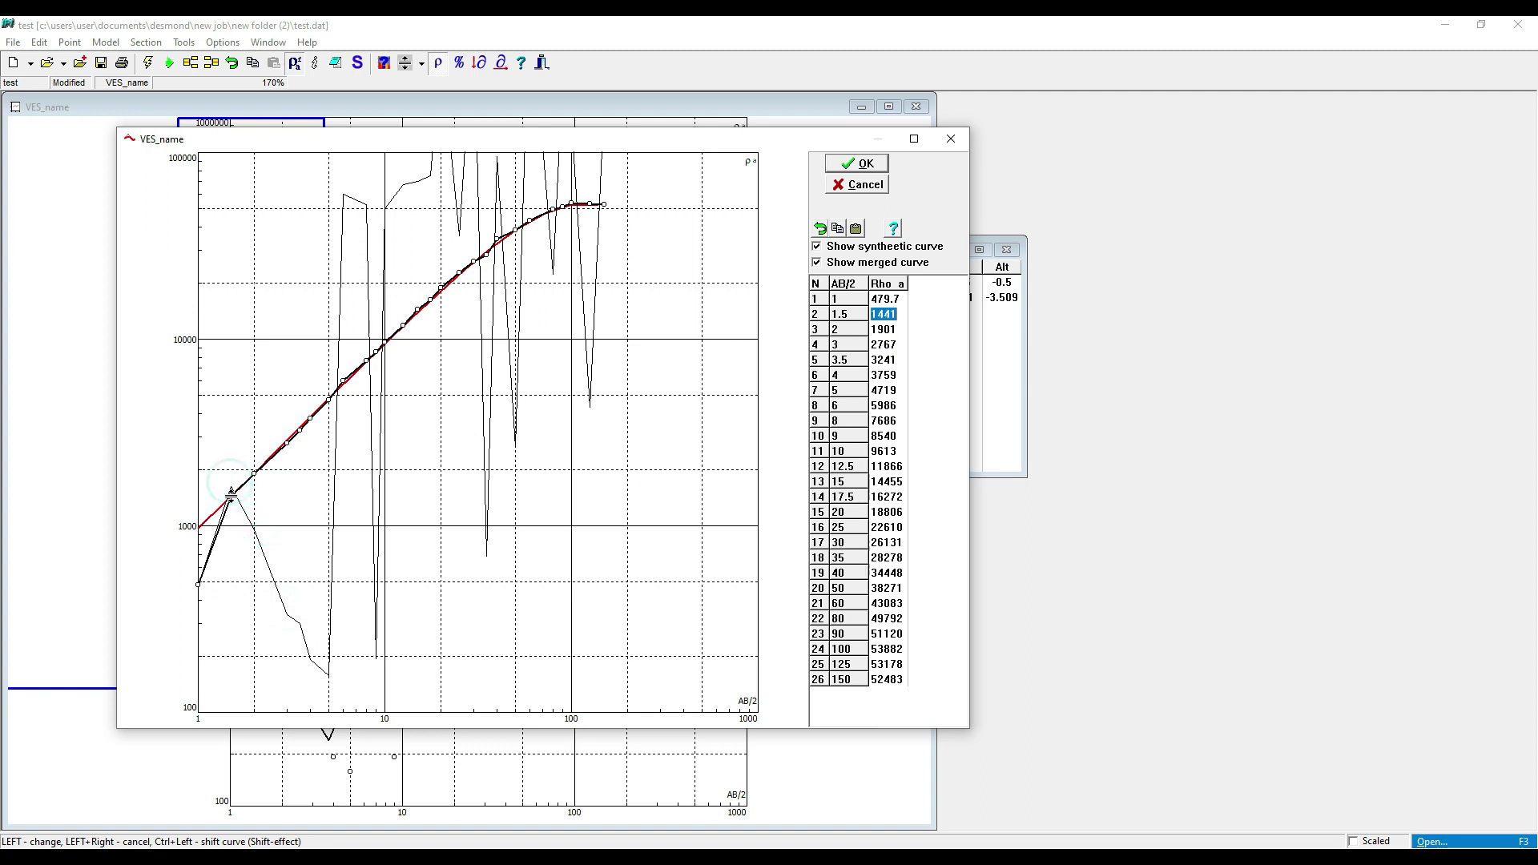
drag(199, 586, 205, 535)
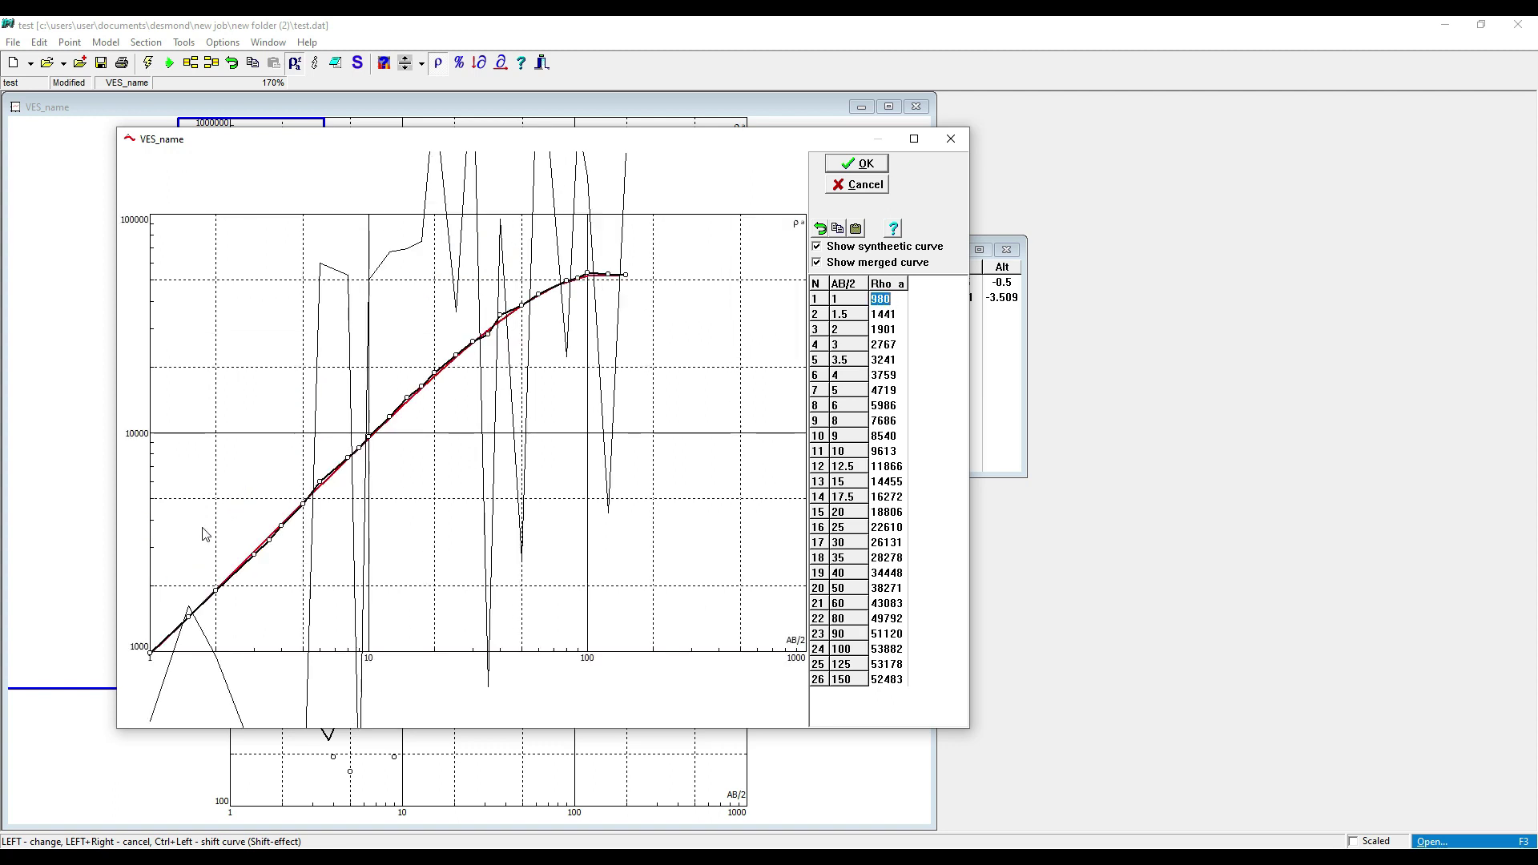
- Accept the edited resistivity curve and close IPI2win
click(872, 165)
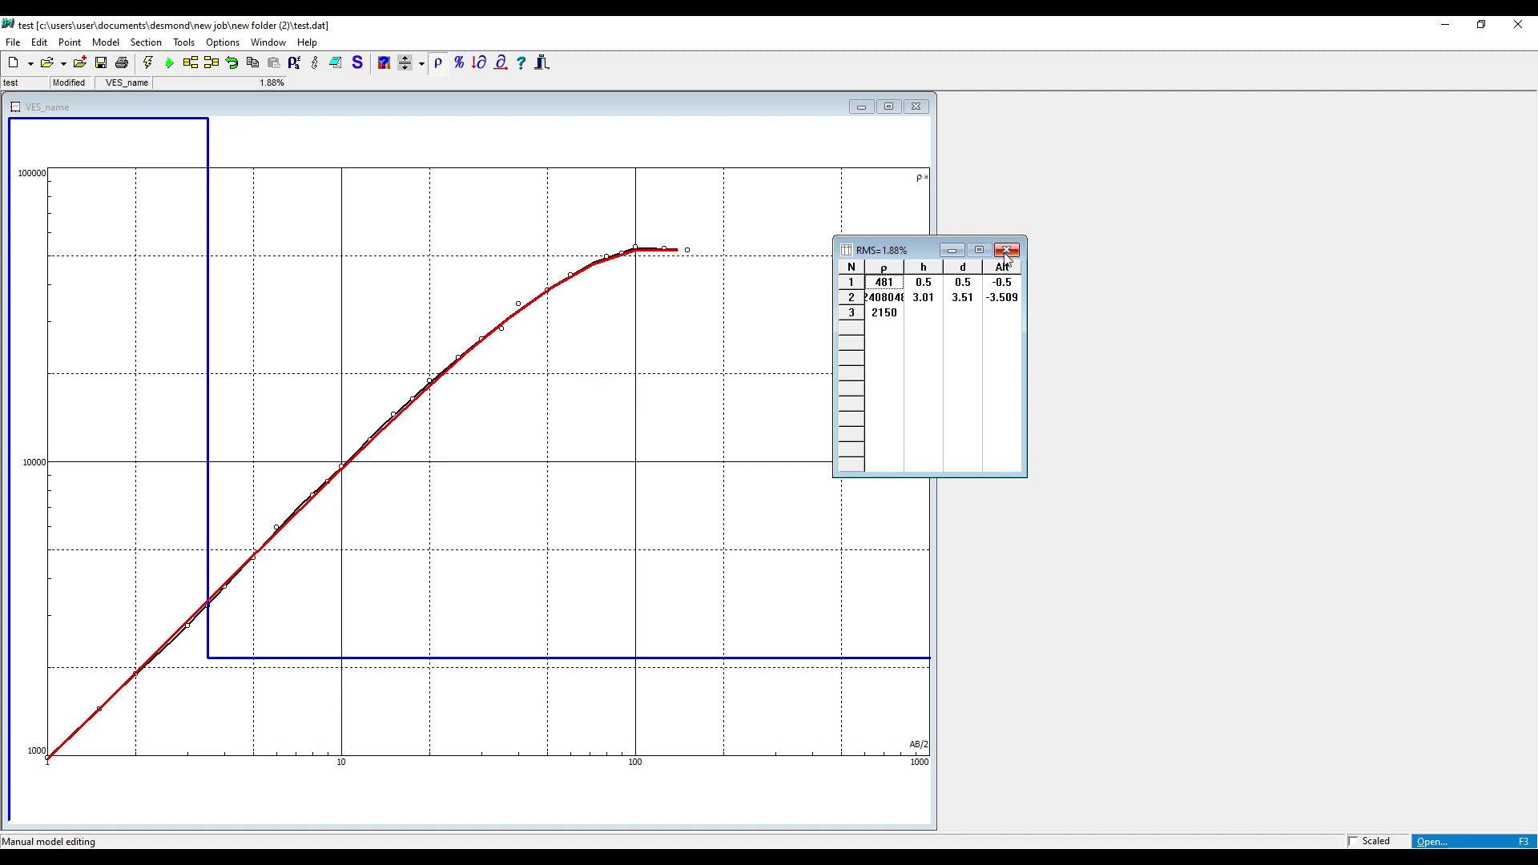
click(1519, 24)
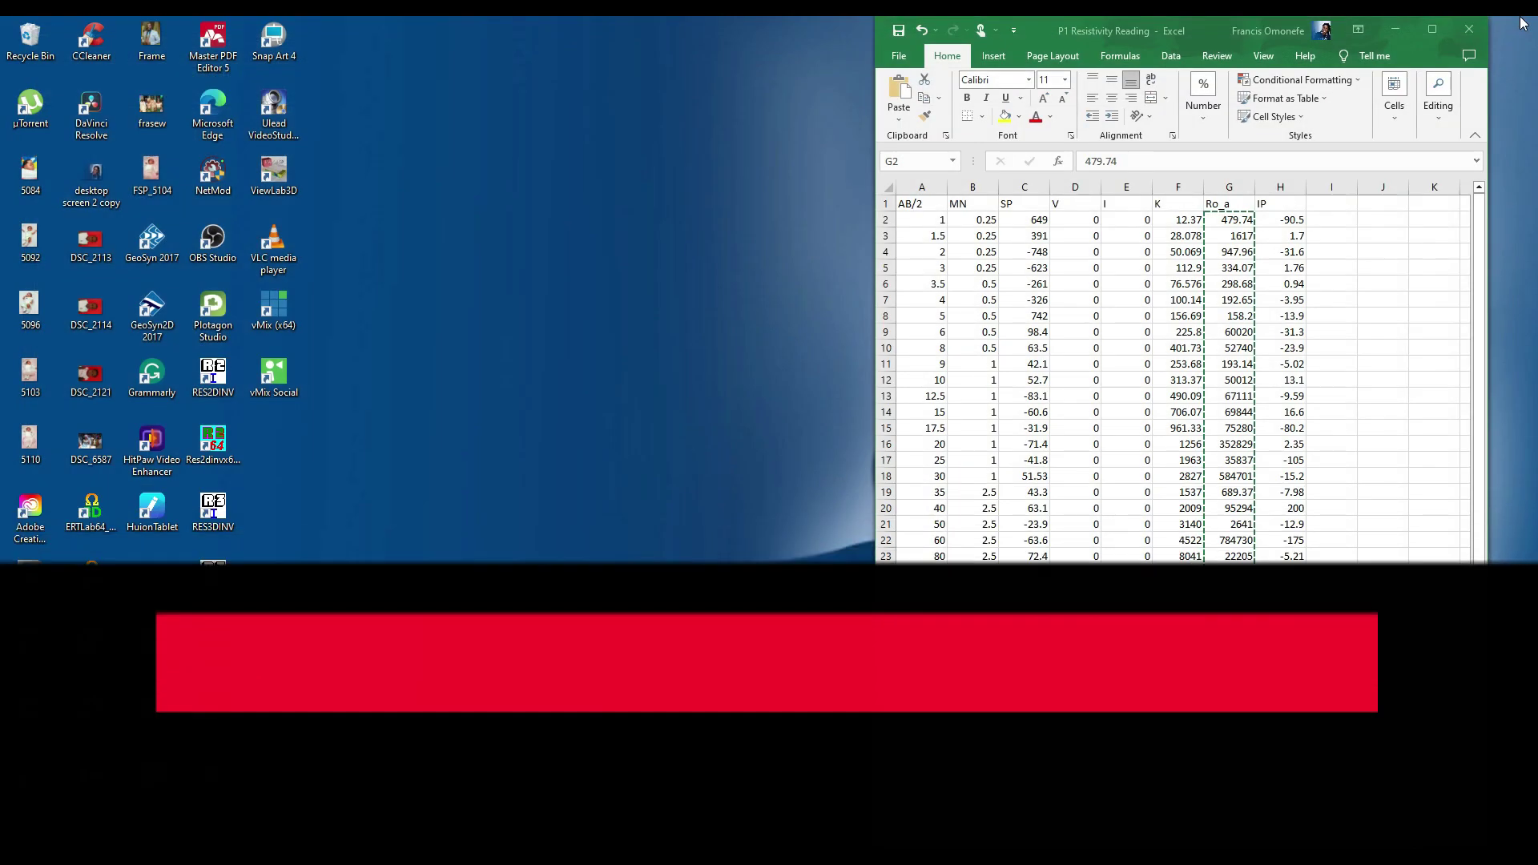
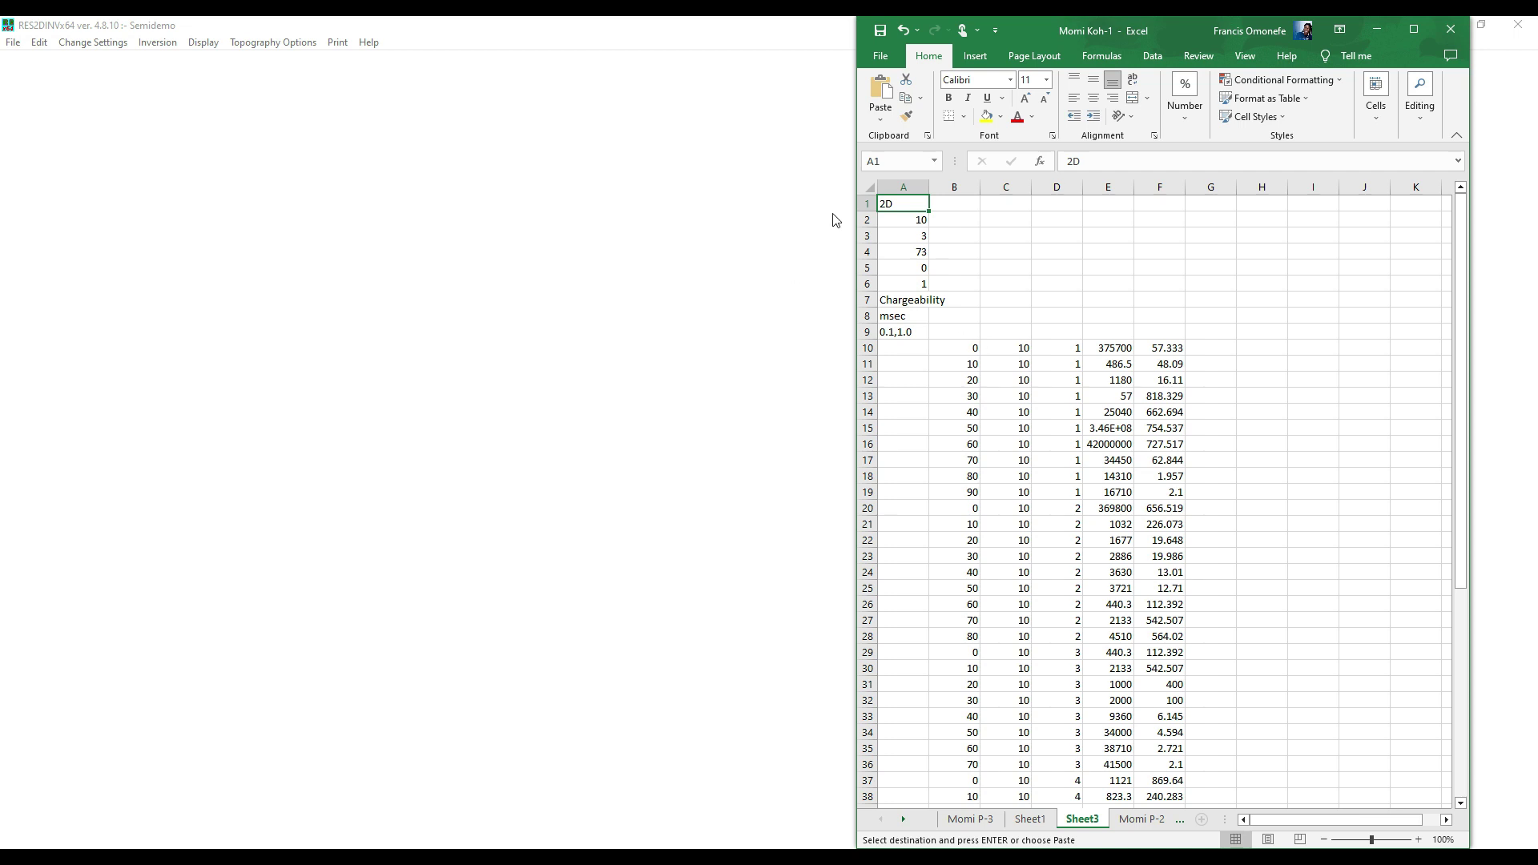
- Enter four closing zeros in A59:A62 below the data on Sheet3 of the Momi Koh-1 Excel workbook
drag(888, 203, 1170, 749)
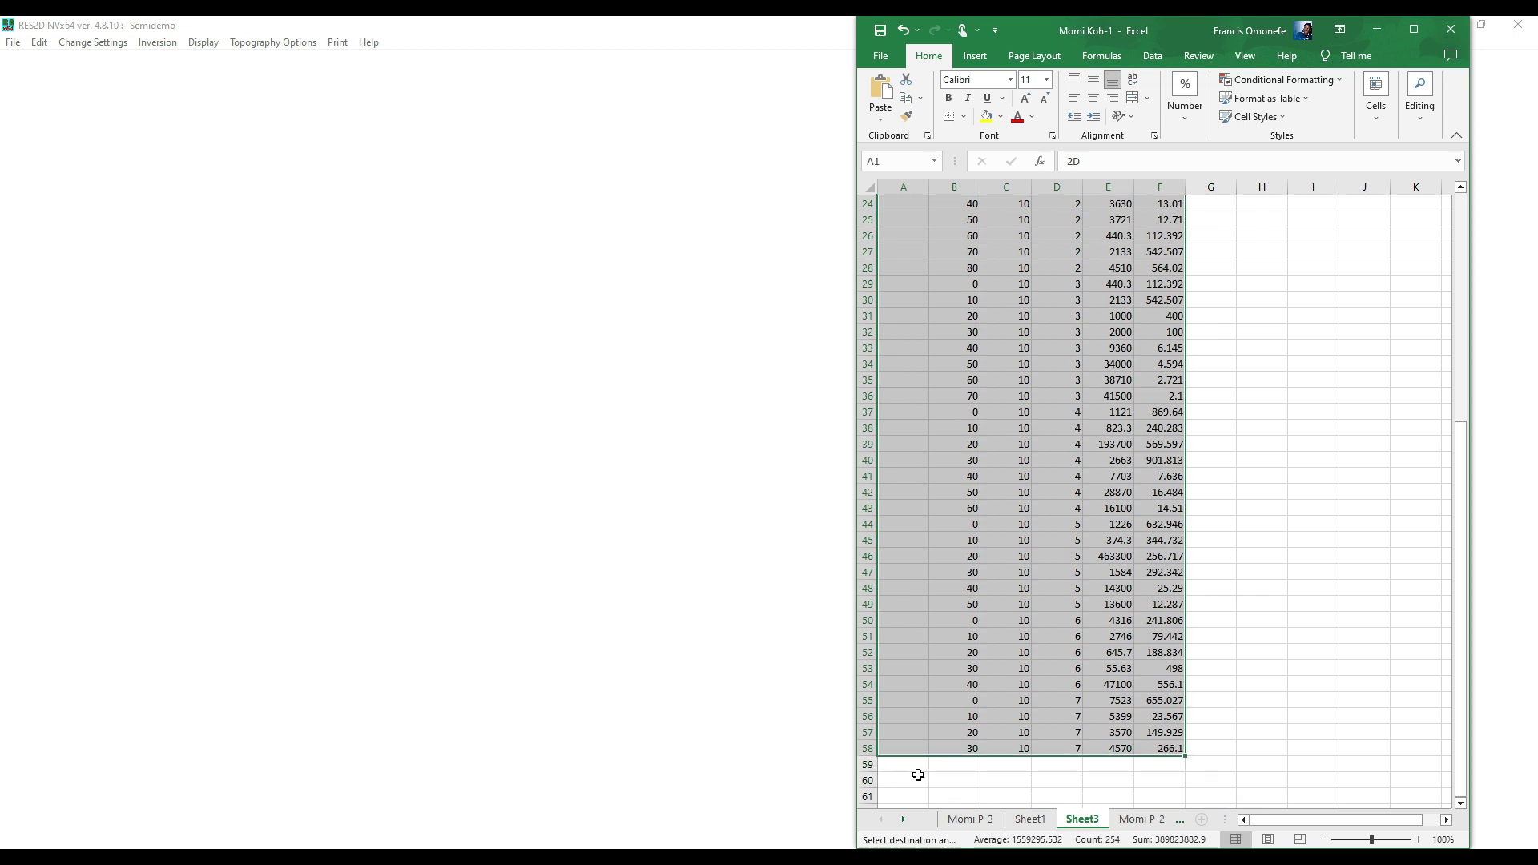
click(908, 766)
text(0)
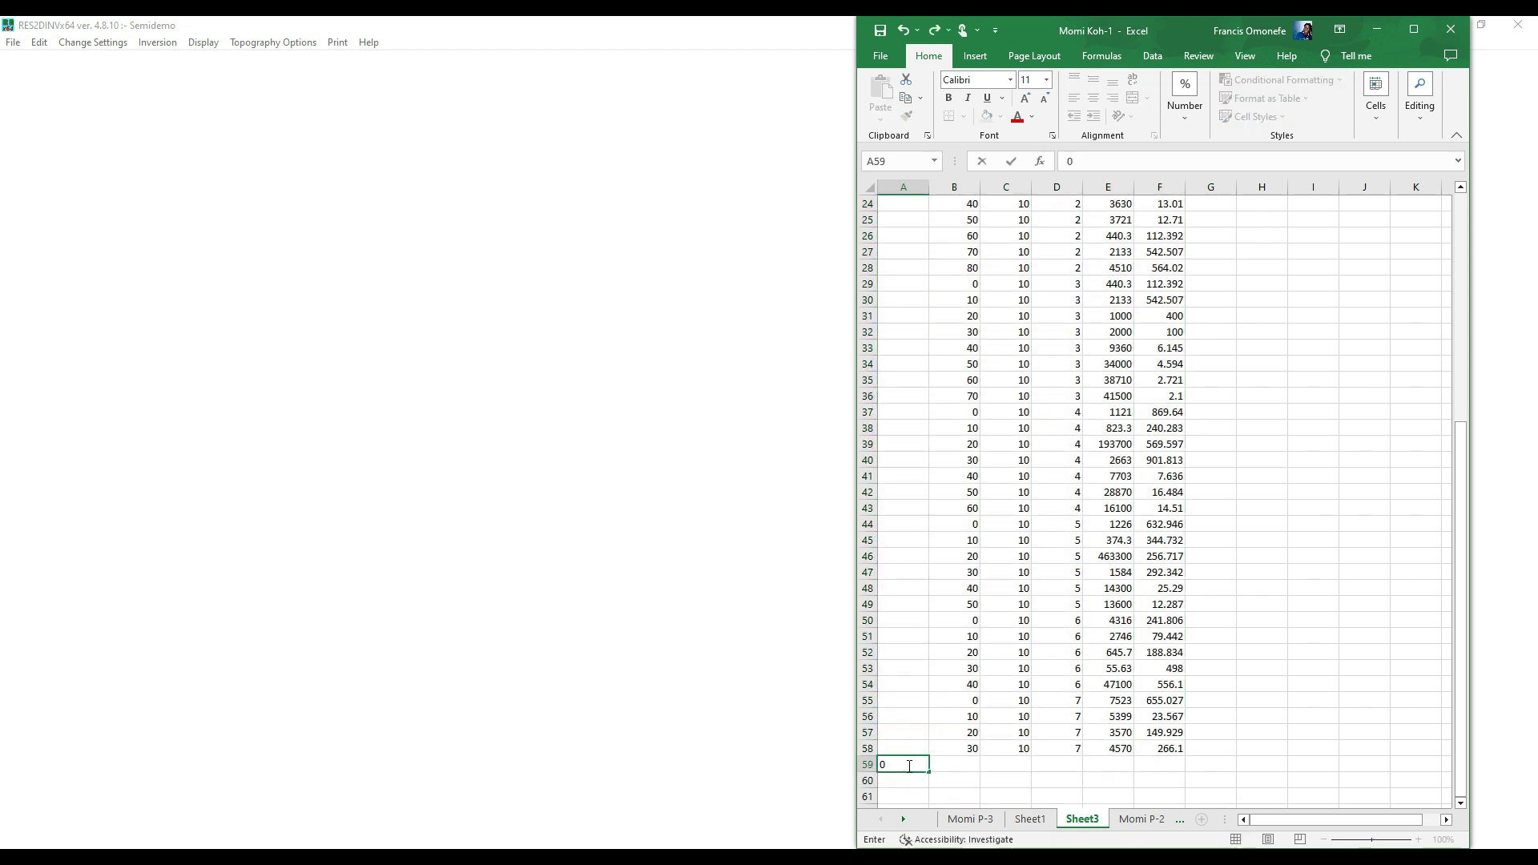
key(Return)
text(0)
key(Return)
text(0)
key(ctrl+Return)
key(Return)
text(0)
key(Return)
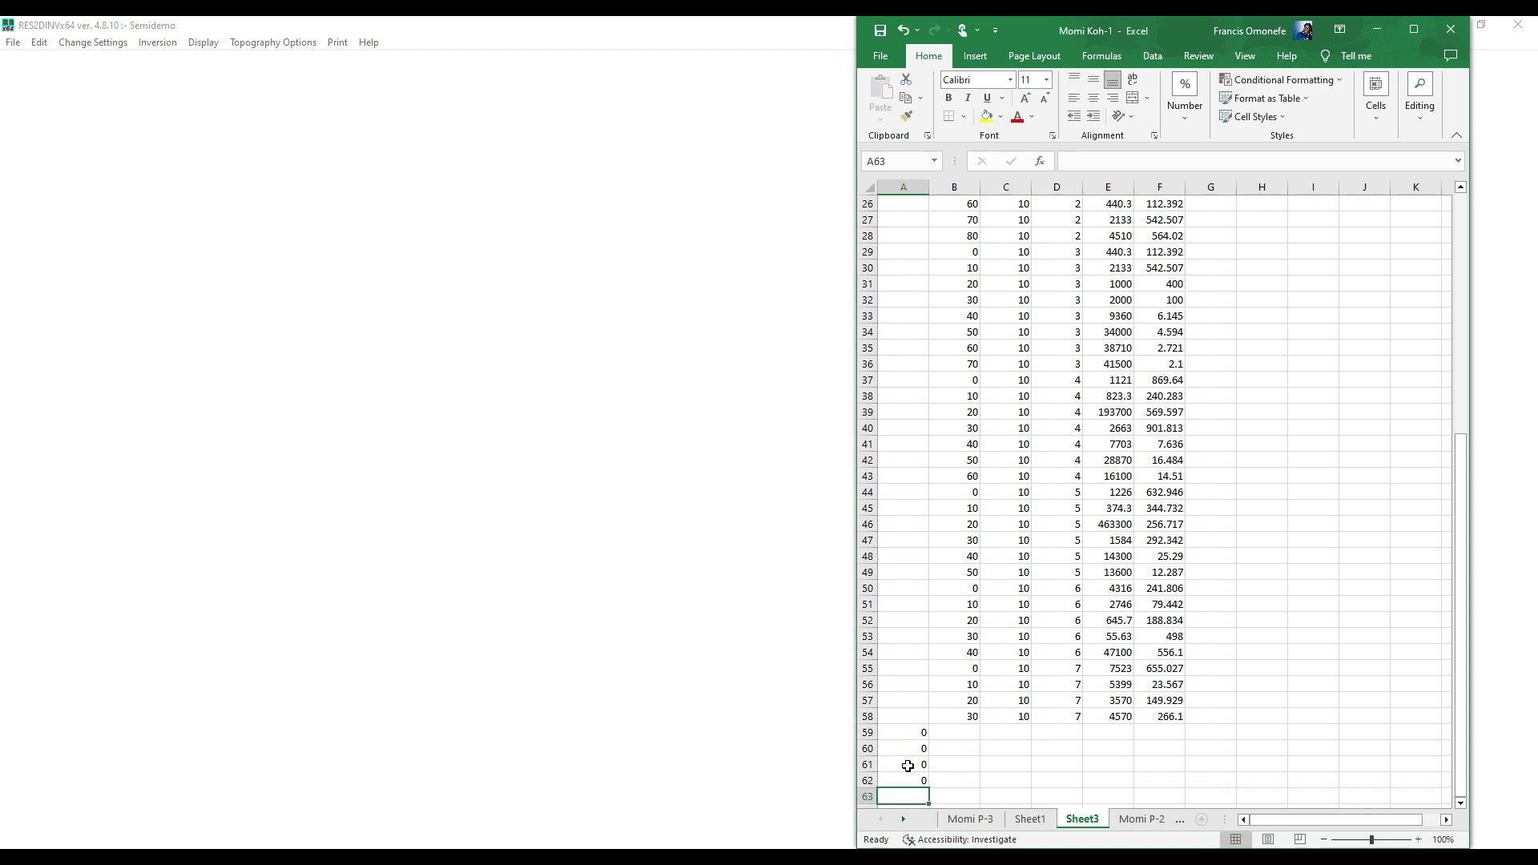
key(Return)
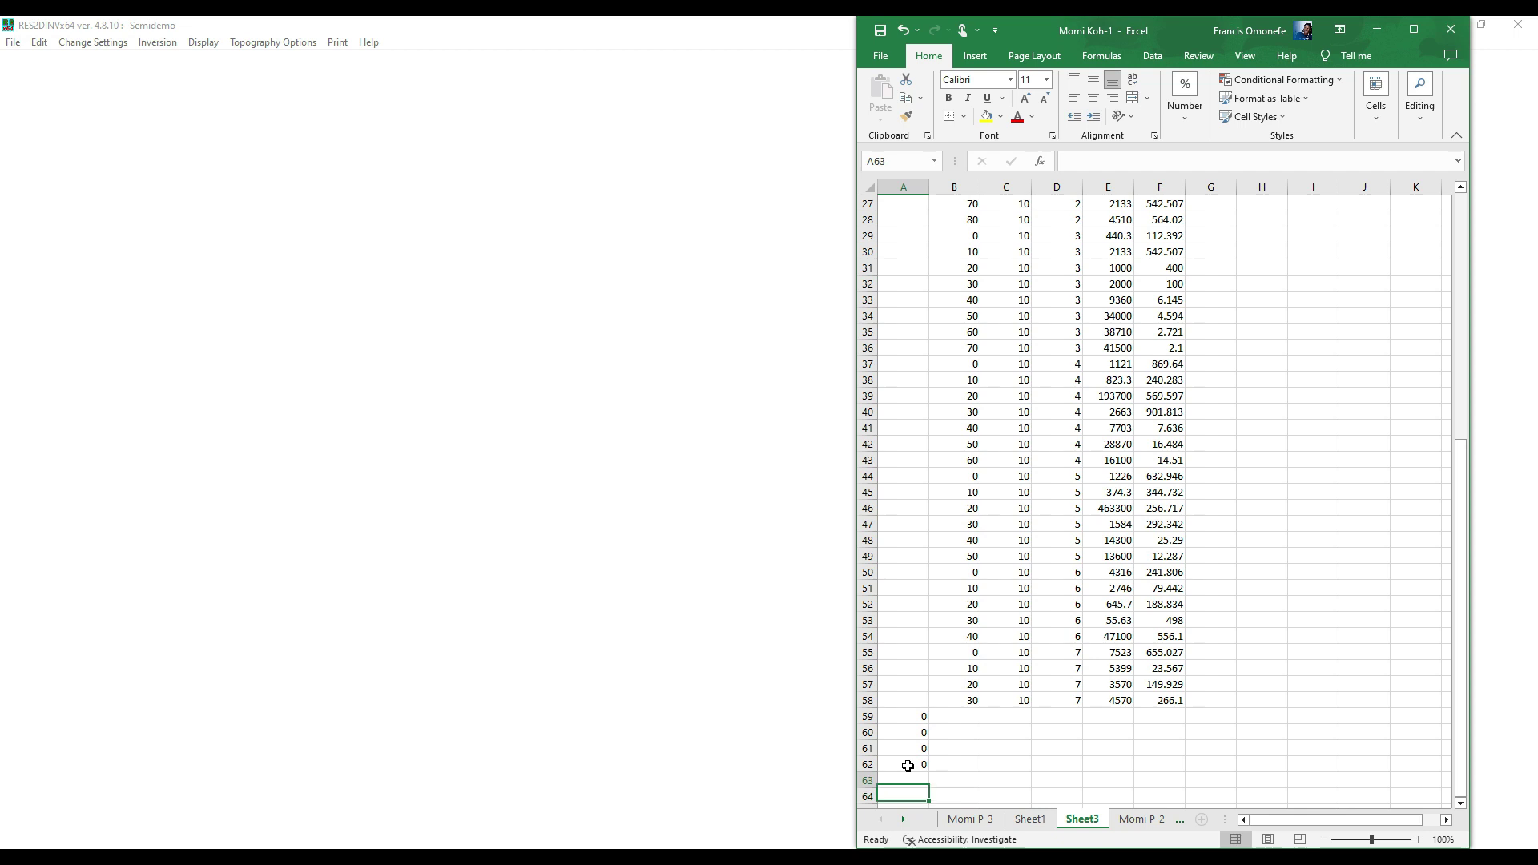
- Copy the complete 2D data block A1:F62 from Sheet3 into the blank Notepad document
drag(920, 764, 1154, 154)
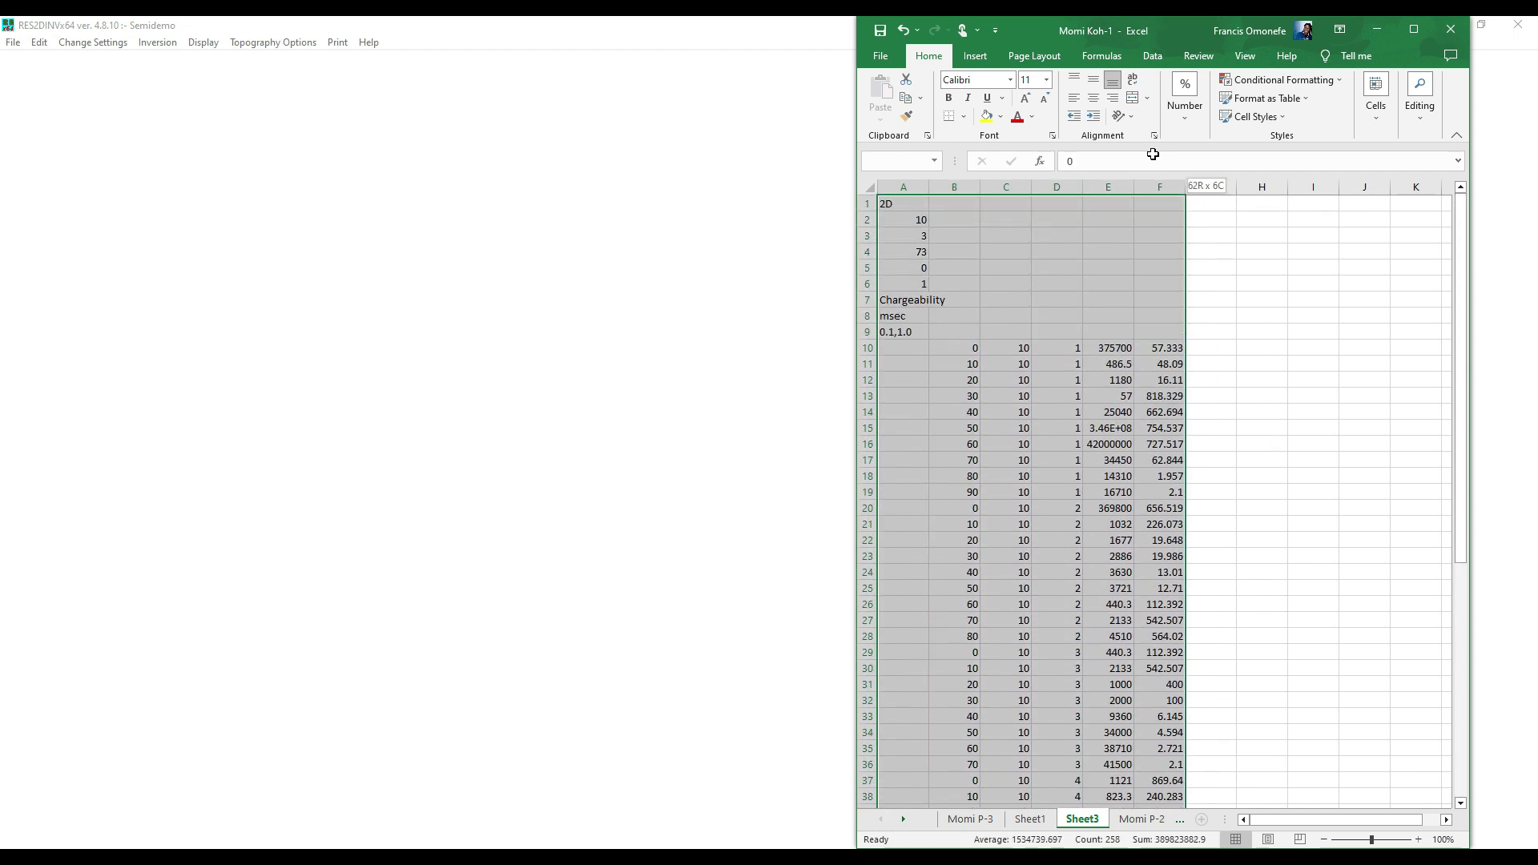
key(ctrl+c)
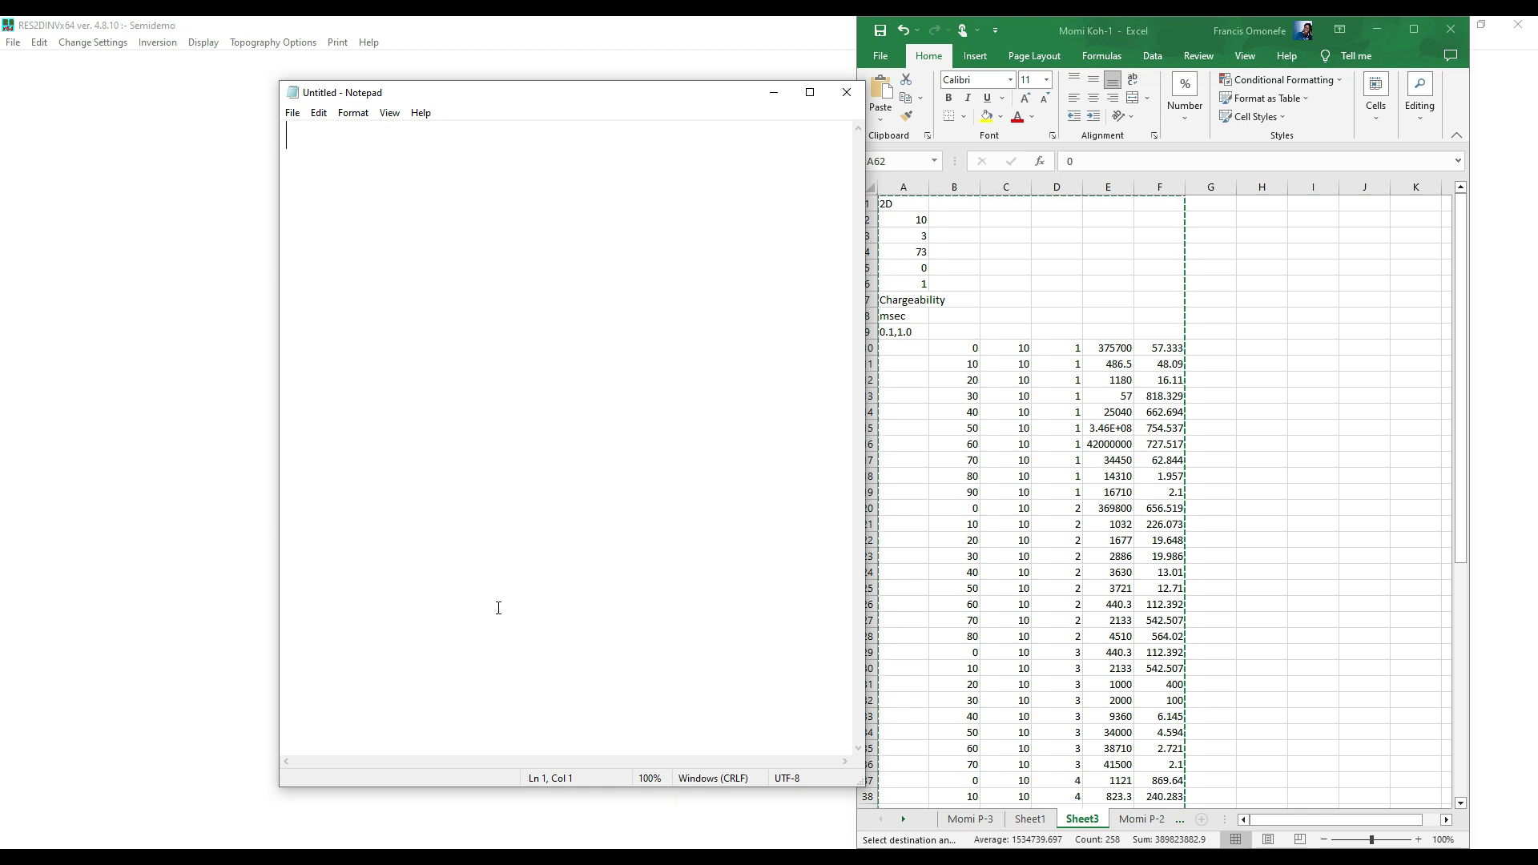
key(ctrl+v)
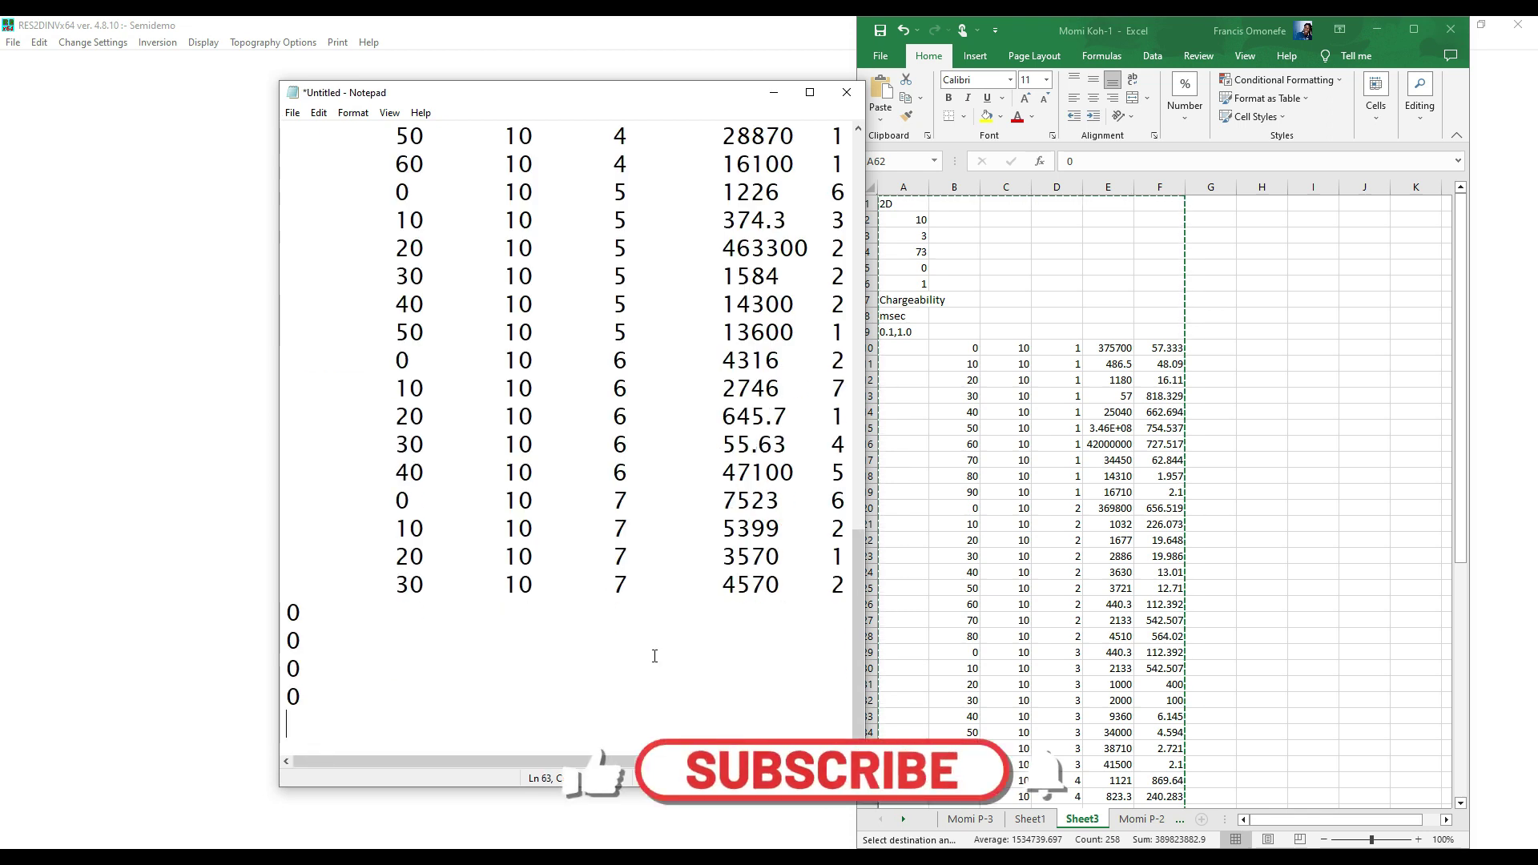
scroll(836, 273, up, 20)
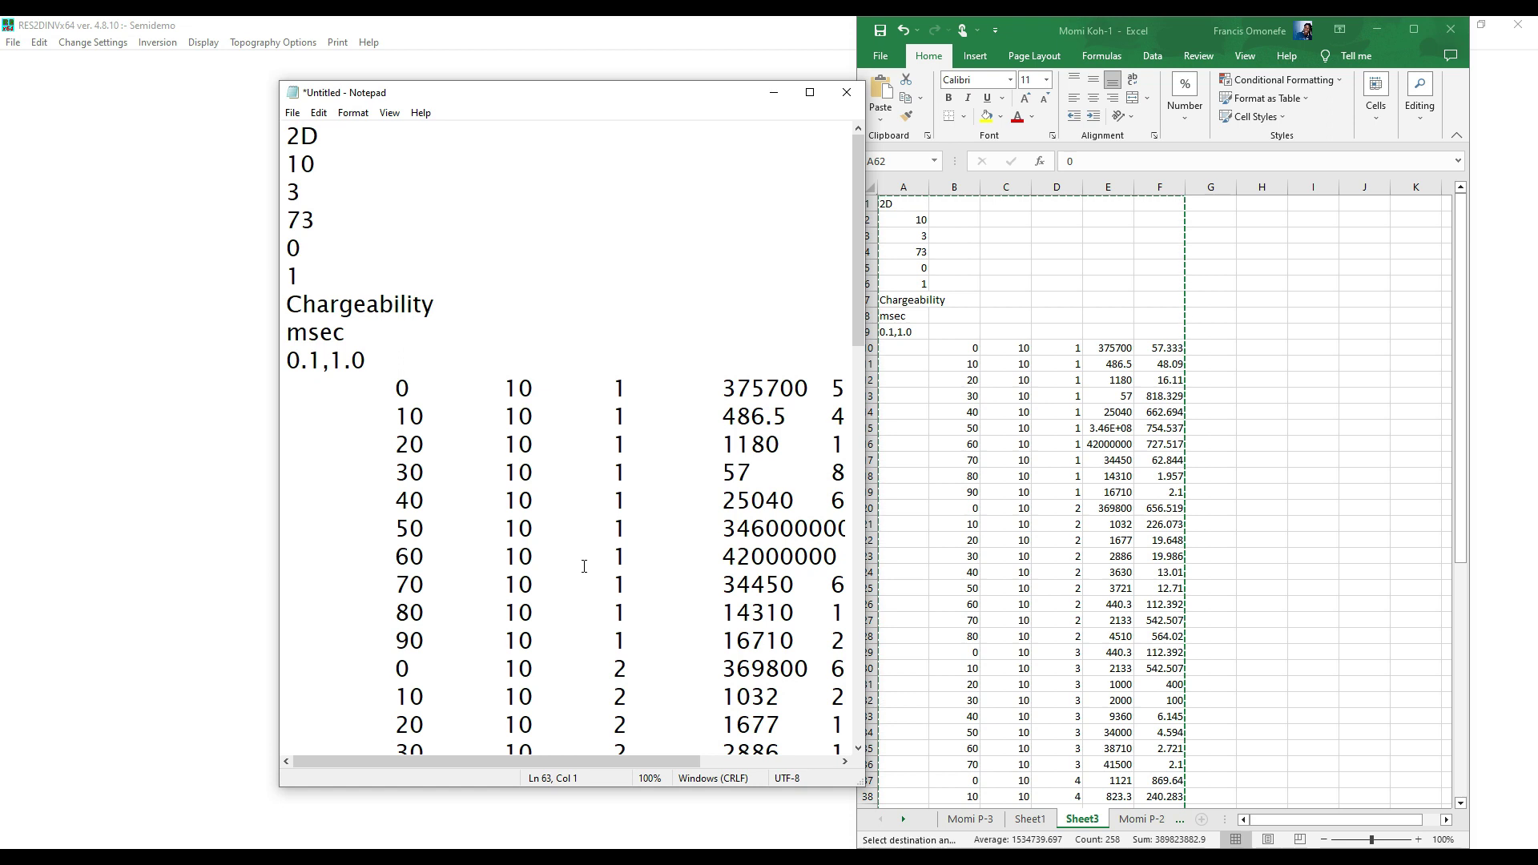
- Save the Notepad data as 2D TEST.DAT in the Documents ds folder with ANSI encoding
key(ctrl+s)
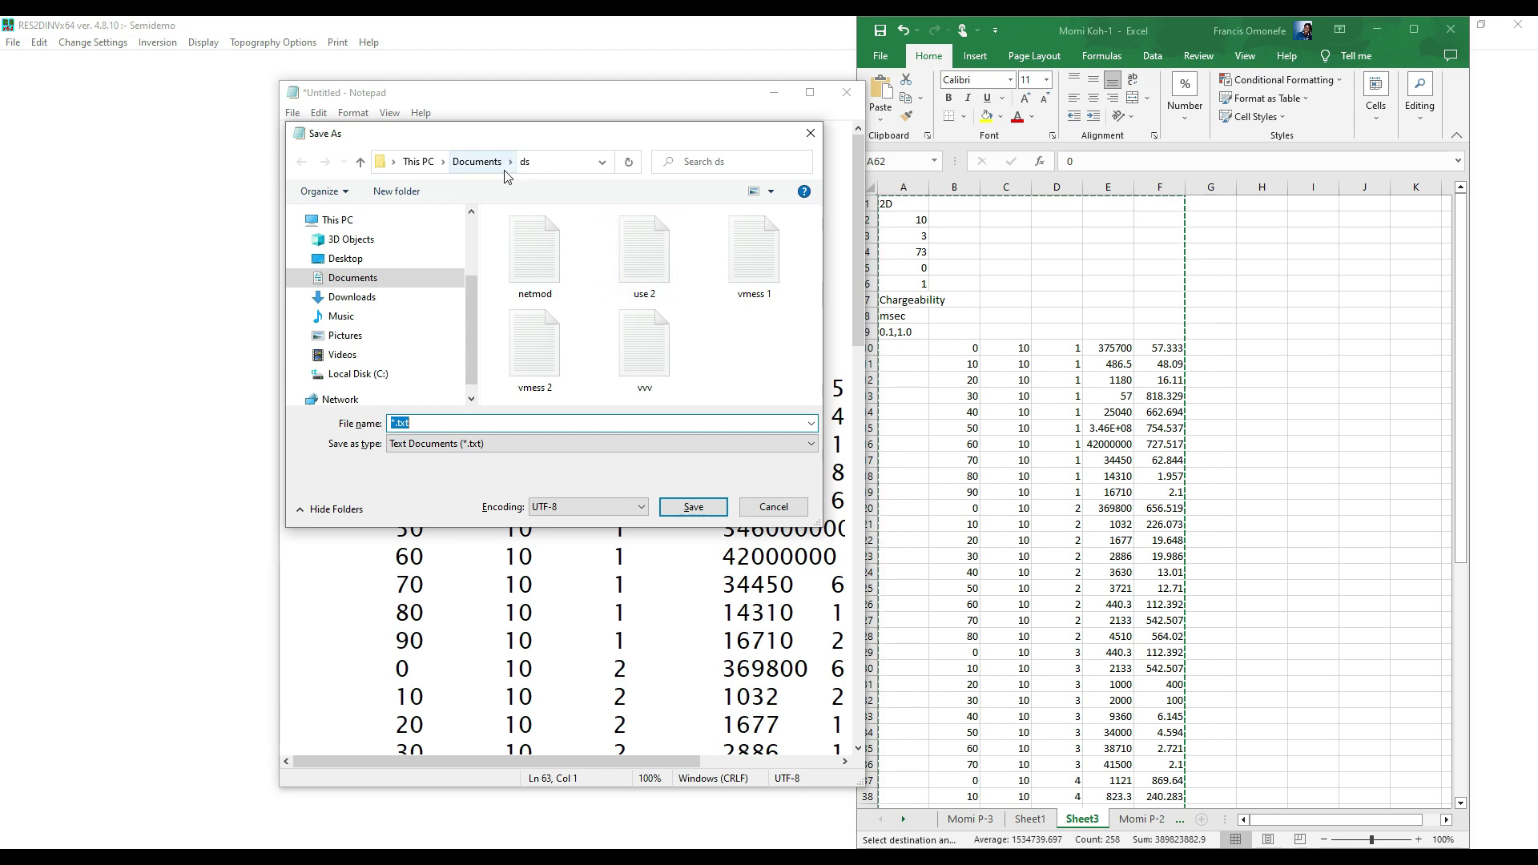
text(2D TEST)
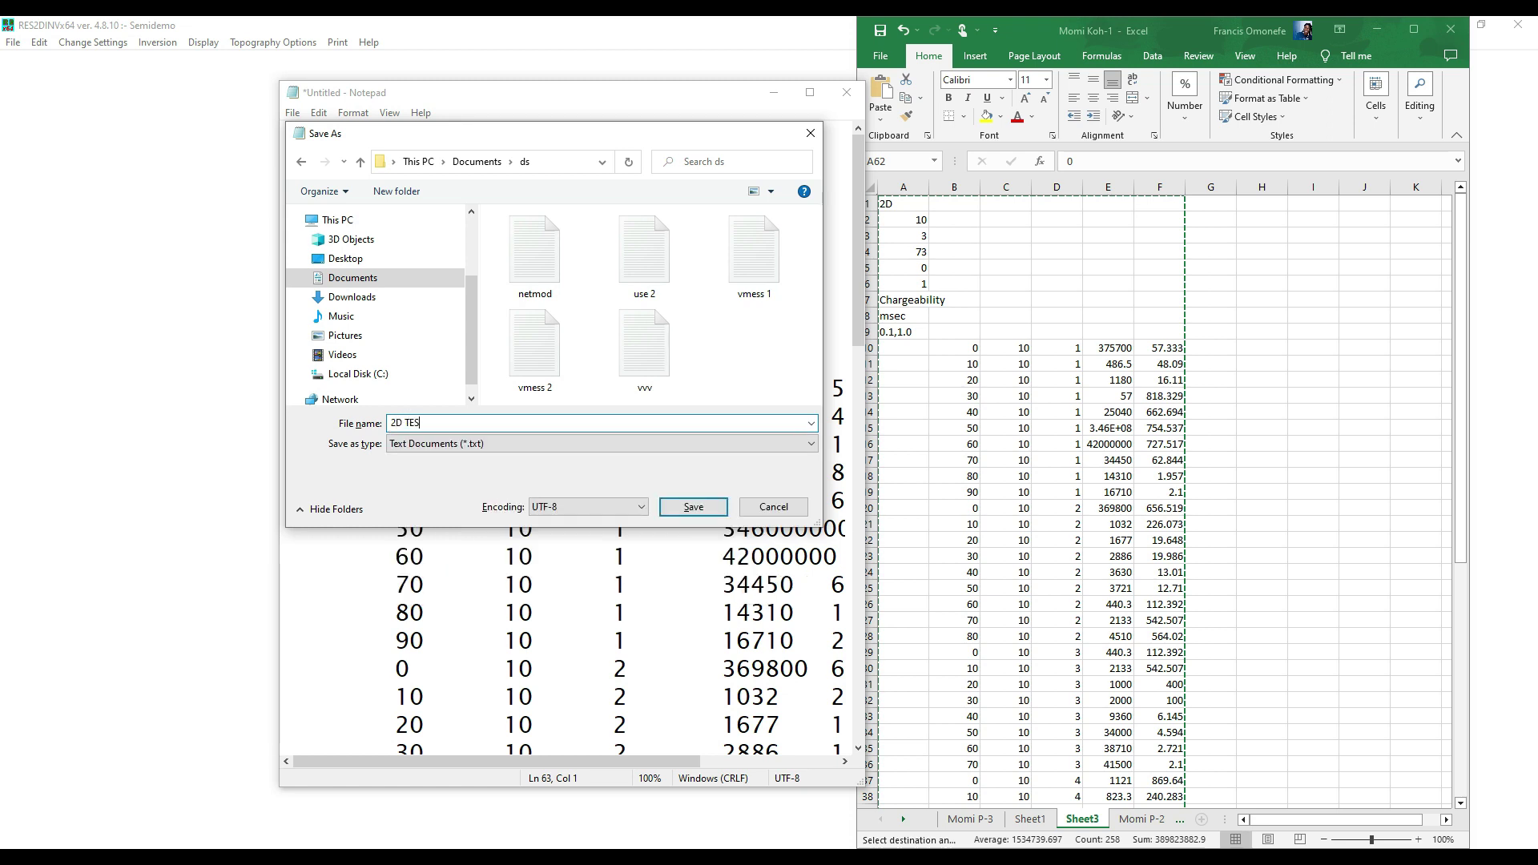
click(642, 510)
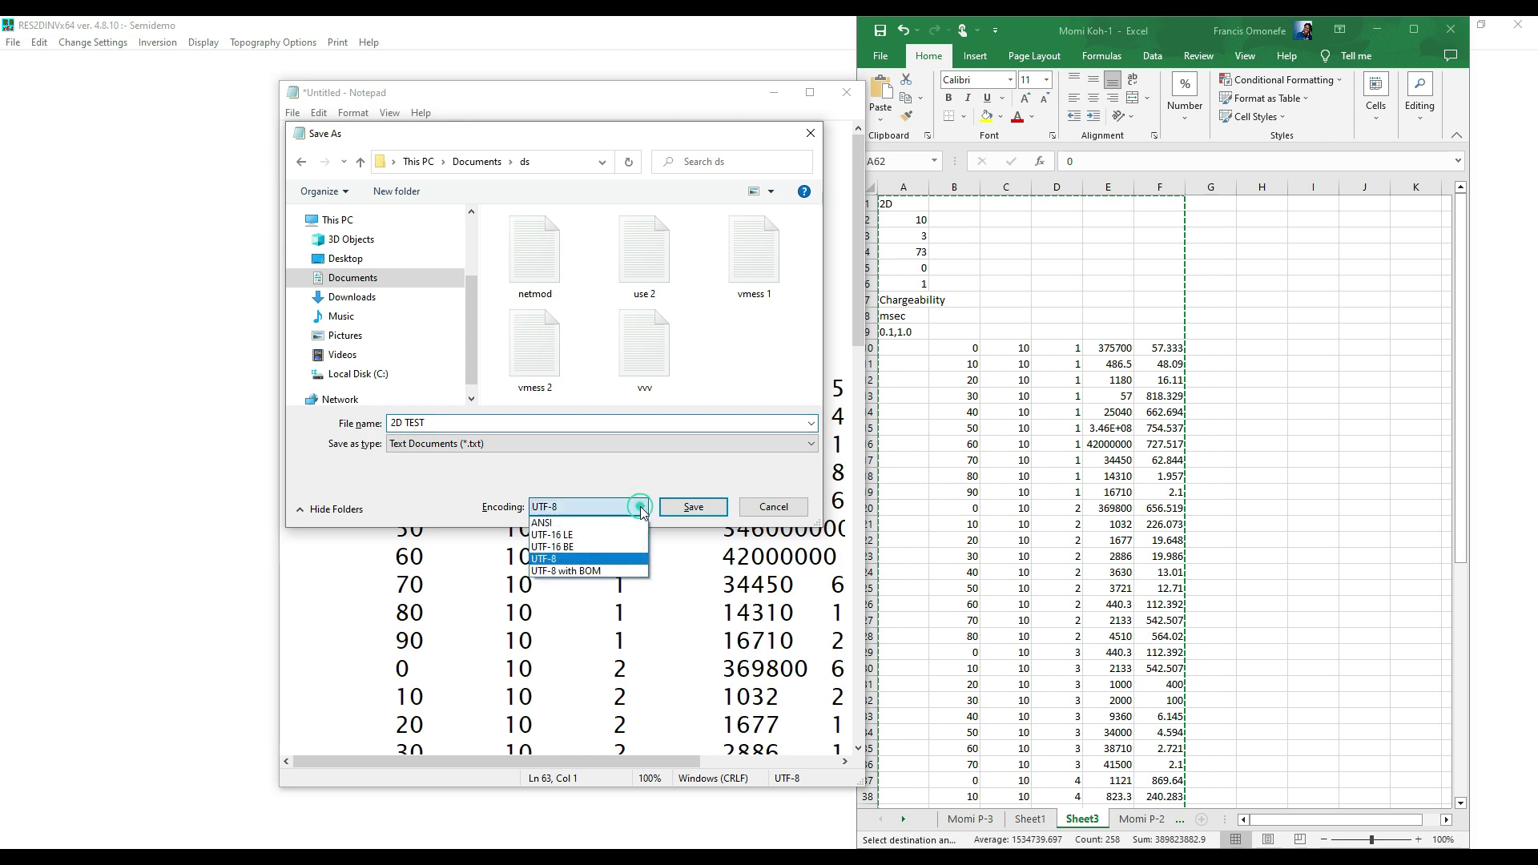
click(540, 523)
click(432, 422)
text(2D TEST)
click(432, 423)
text(.DAT)
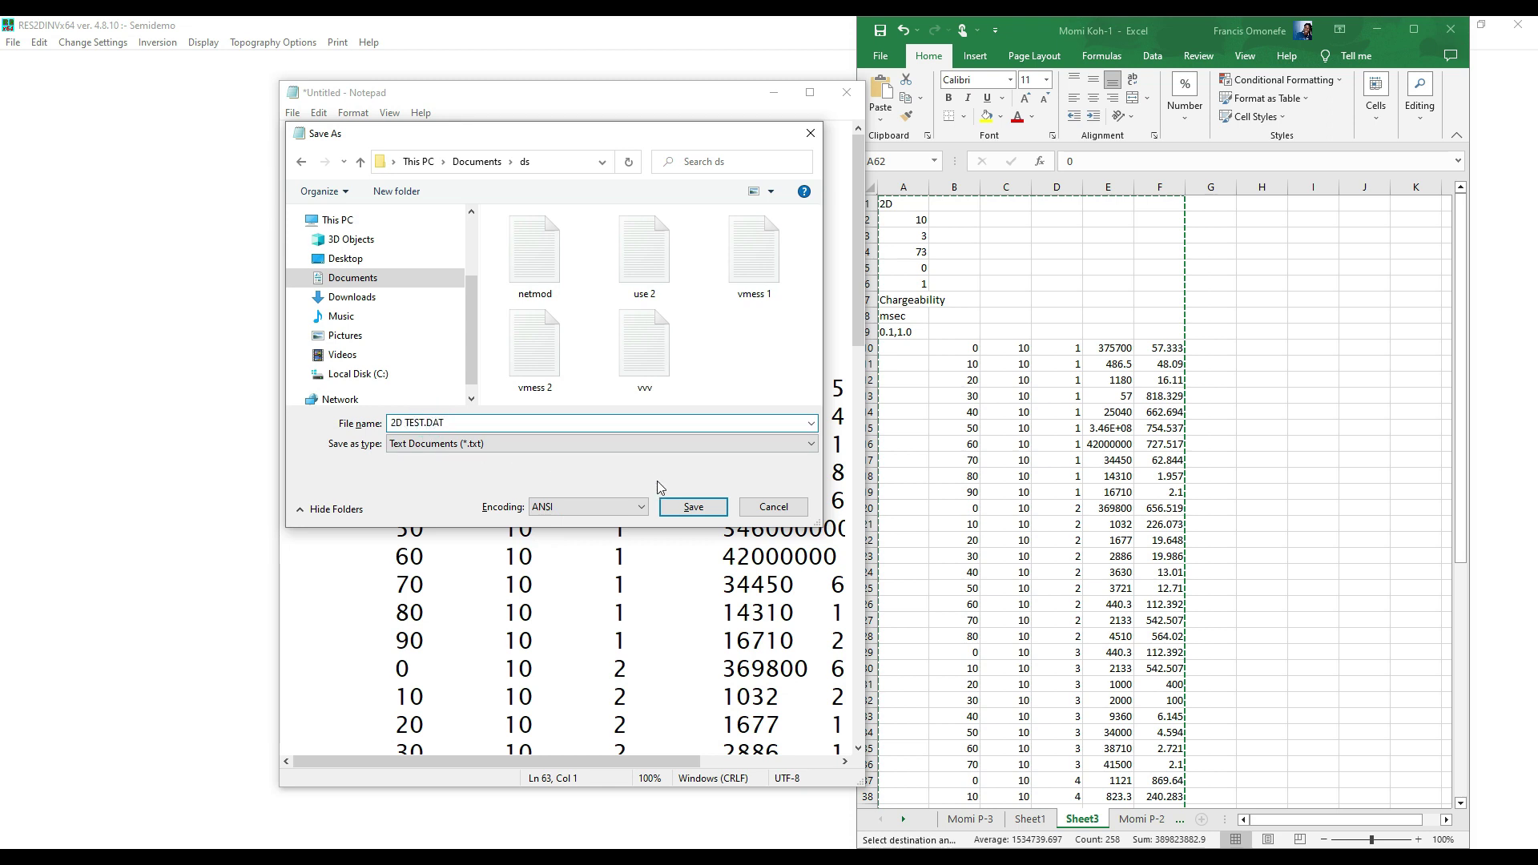
click(691, 508)
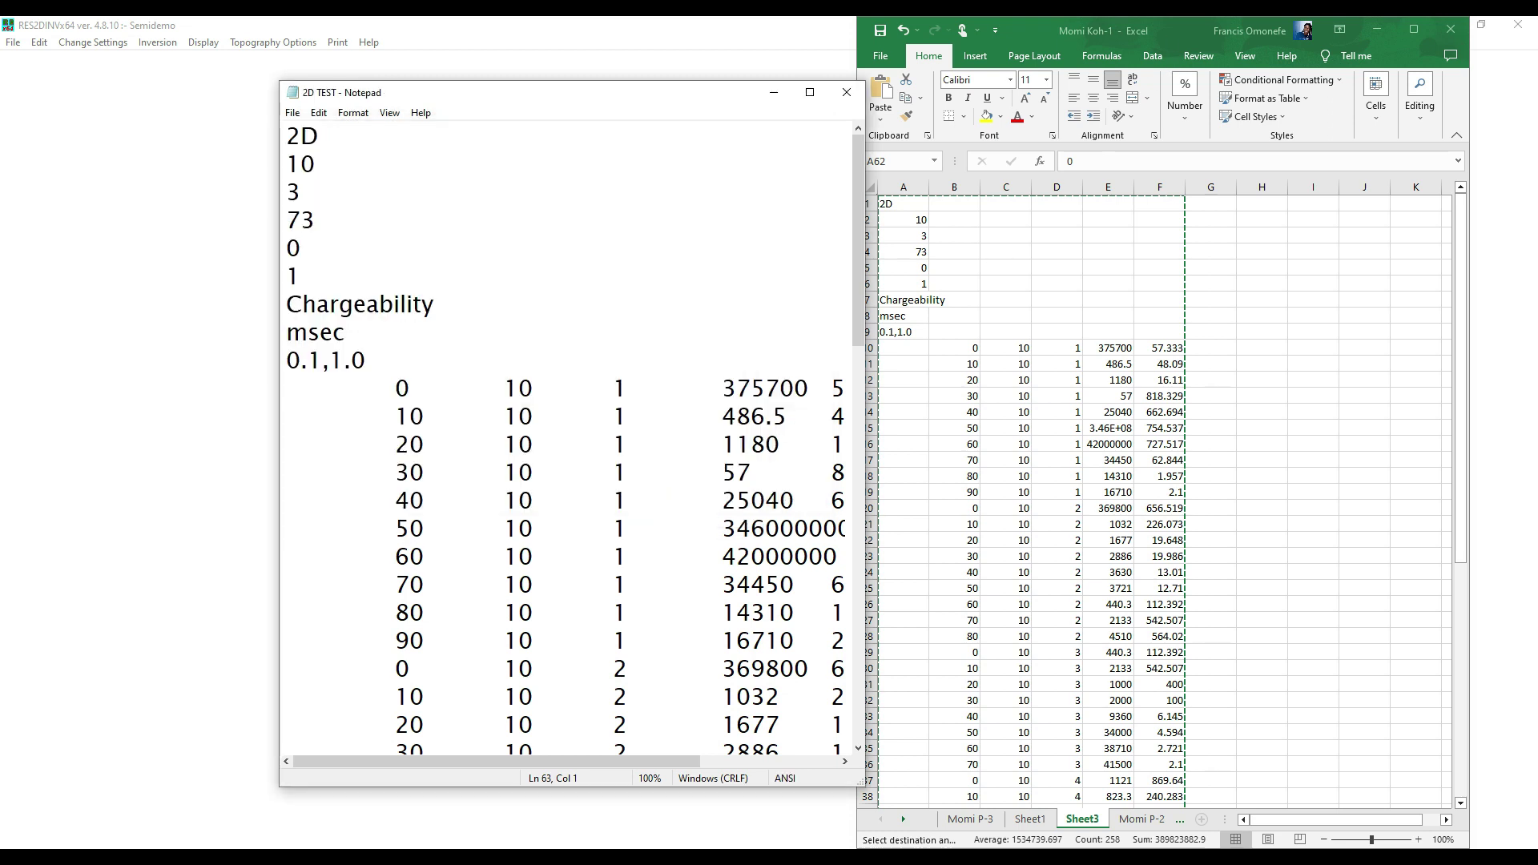
- Minimize Notepad and Excel, then restart RES2DINVx64 and dismiss its system resources notice
click(774, 95)
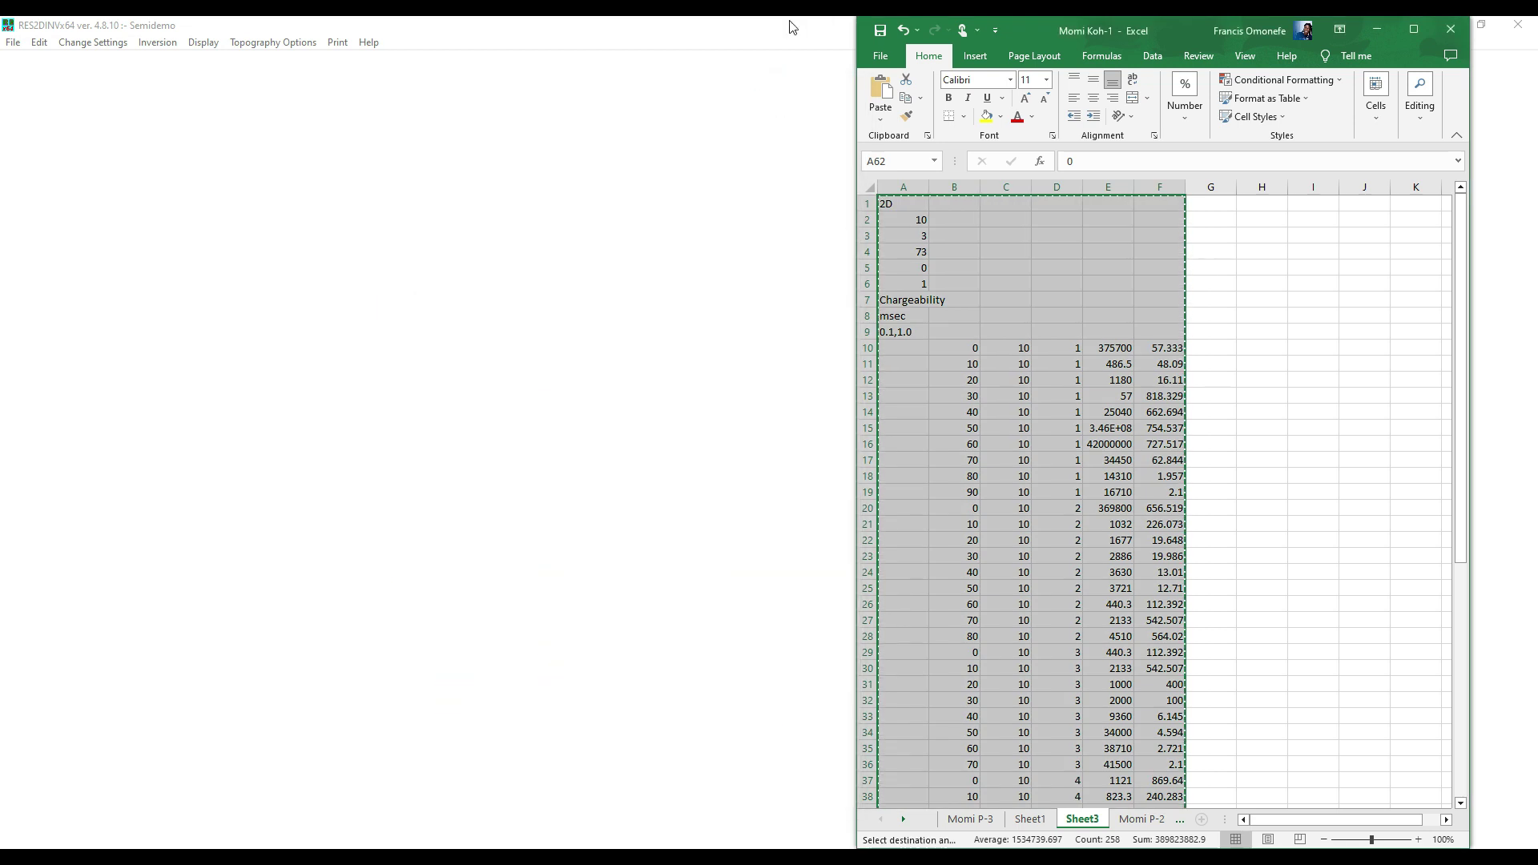
click(1378, 29)
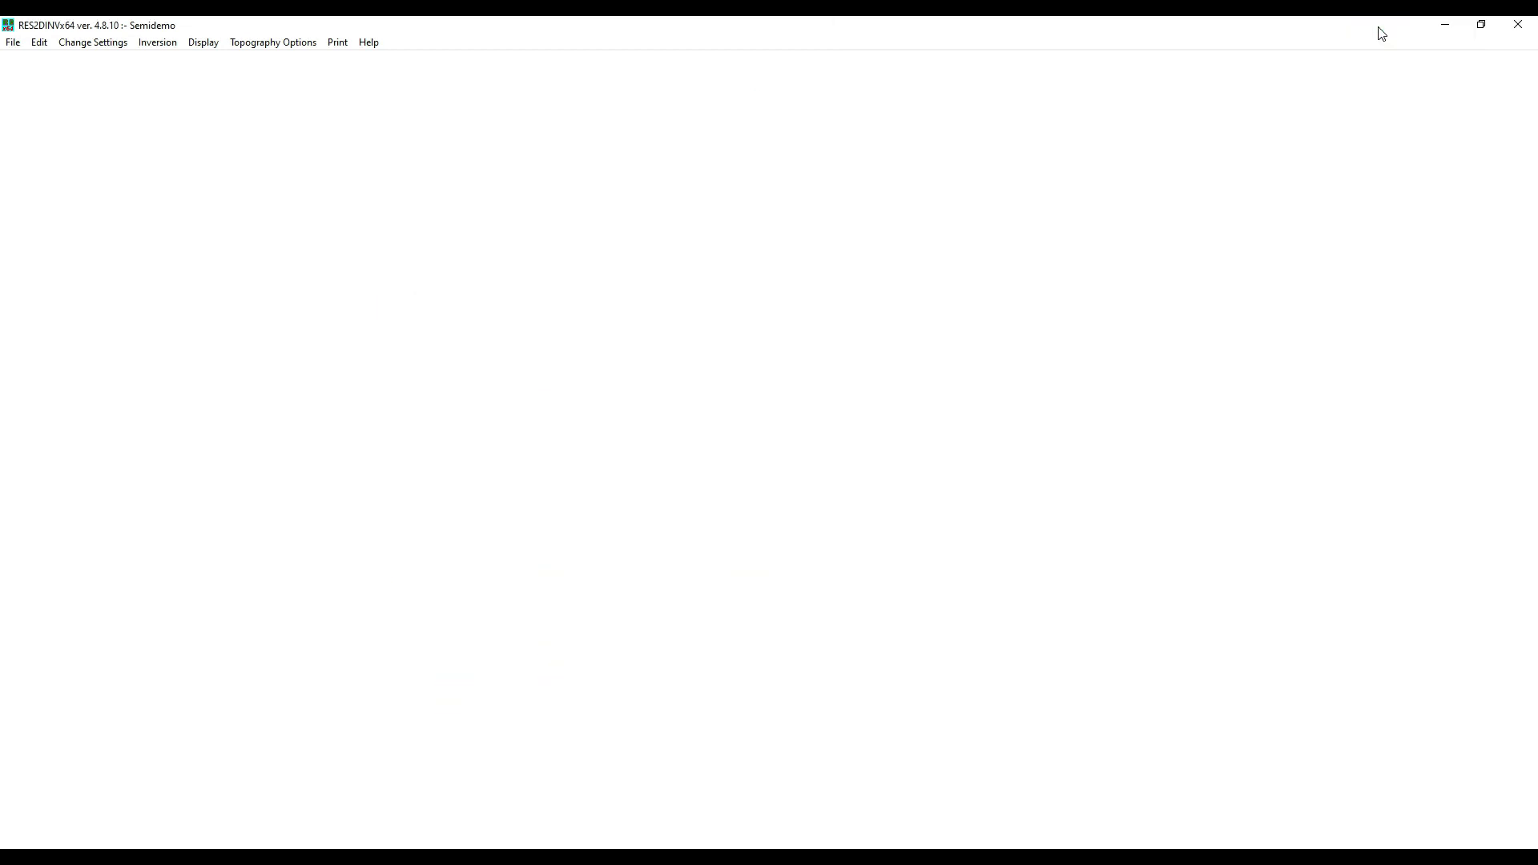
click(1510, 25)
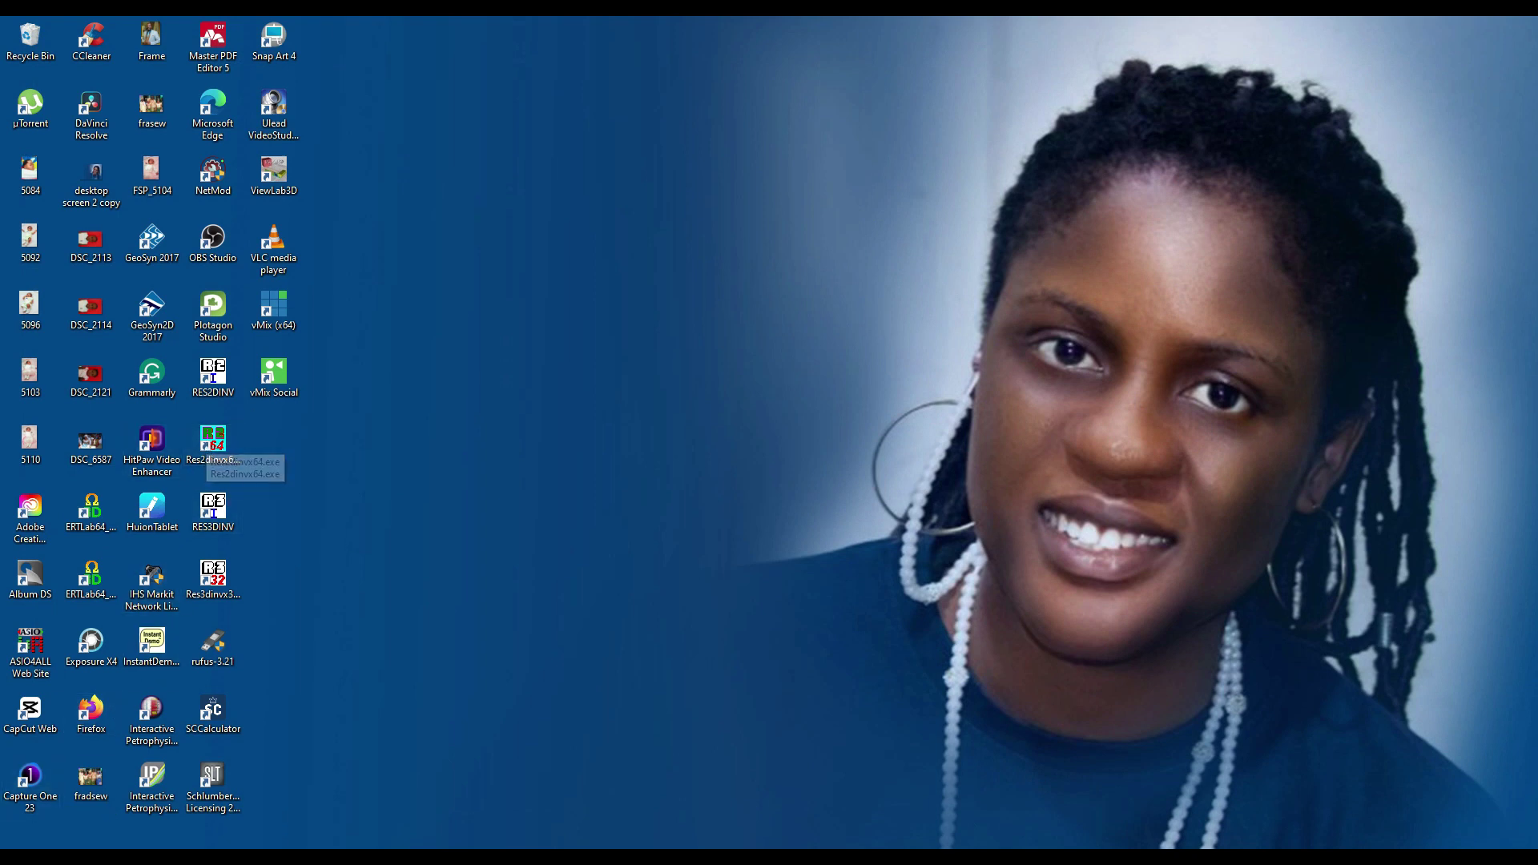
key(super)
text(RES)
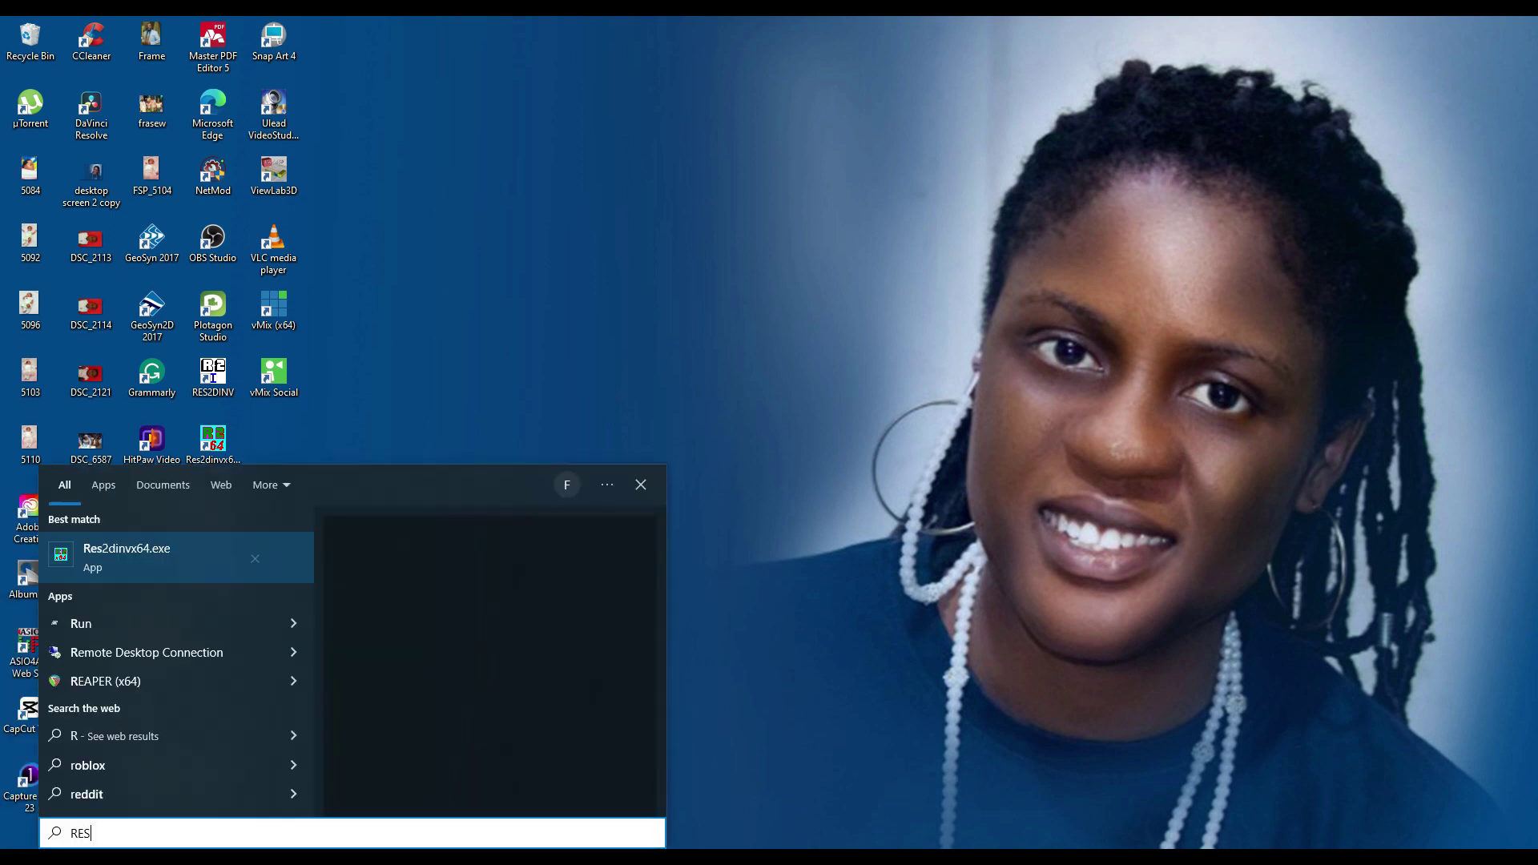
click(131, 561)
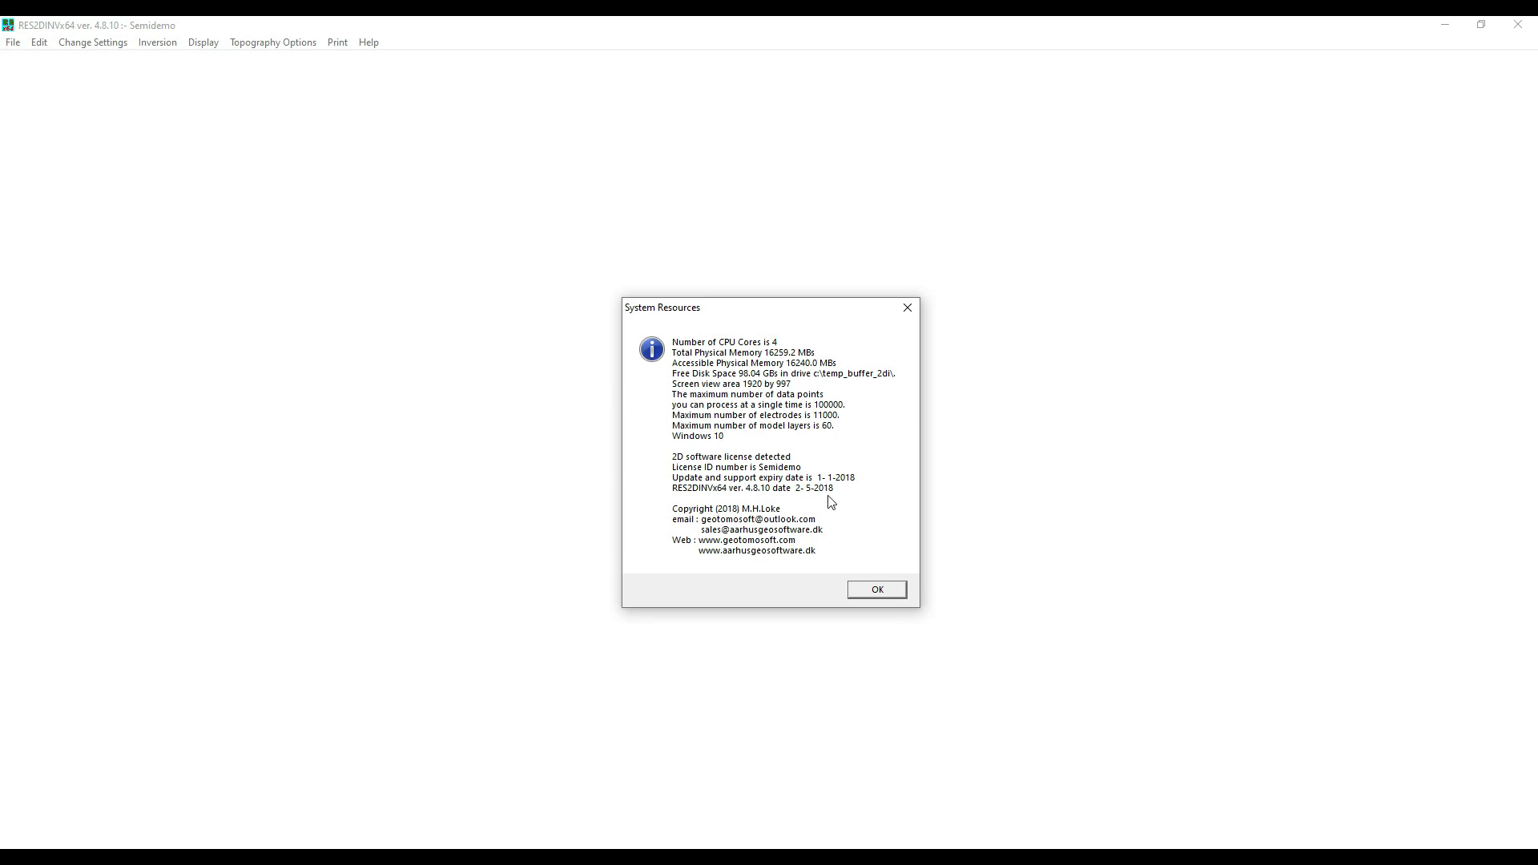
click(876, 590)
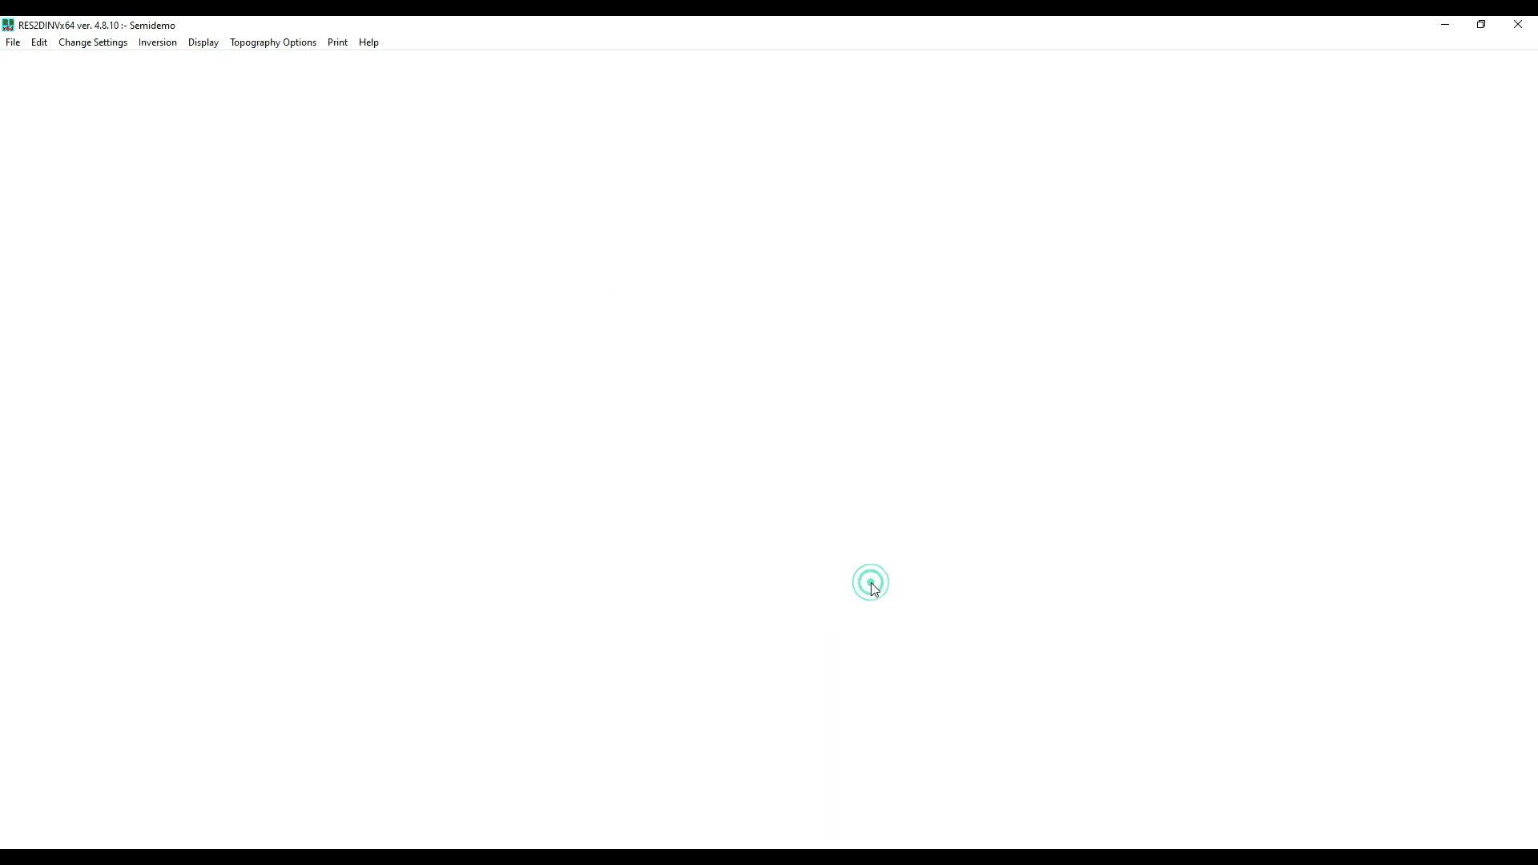
- Load the 2D TEST data file from the Documents ds folder and acknowledge the reading and range messages
click(5, 41)
click(39, 61)
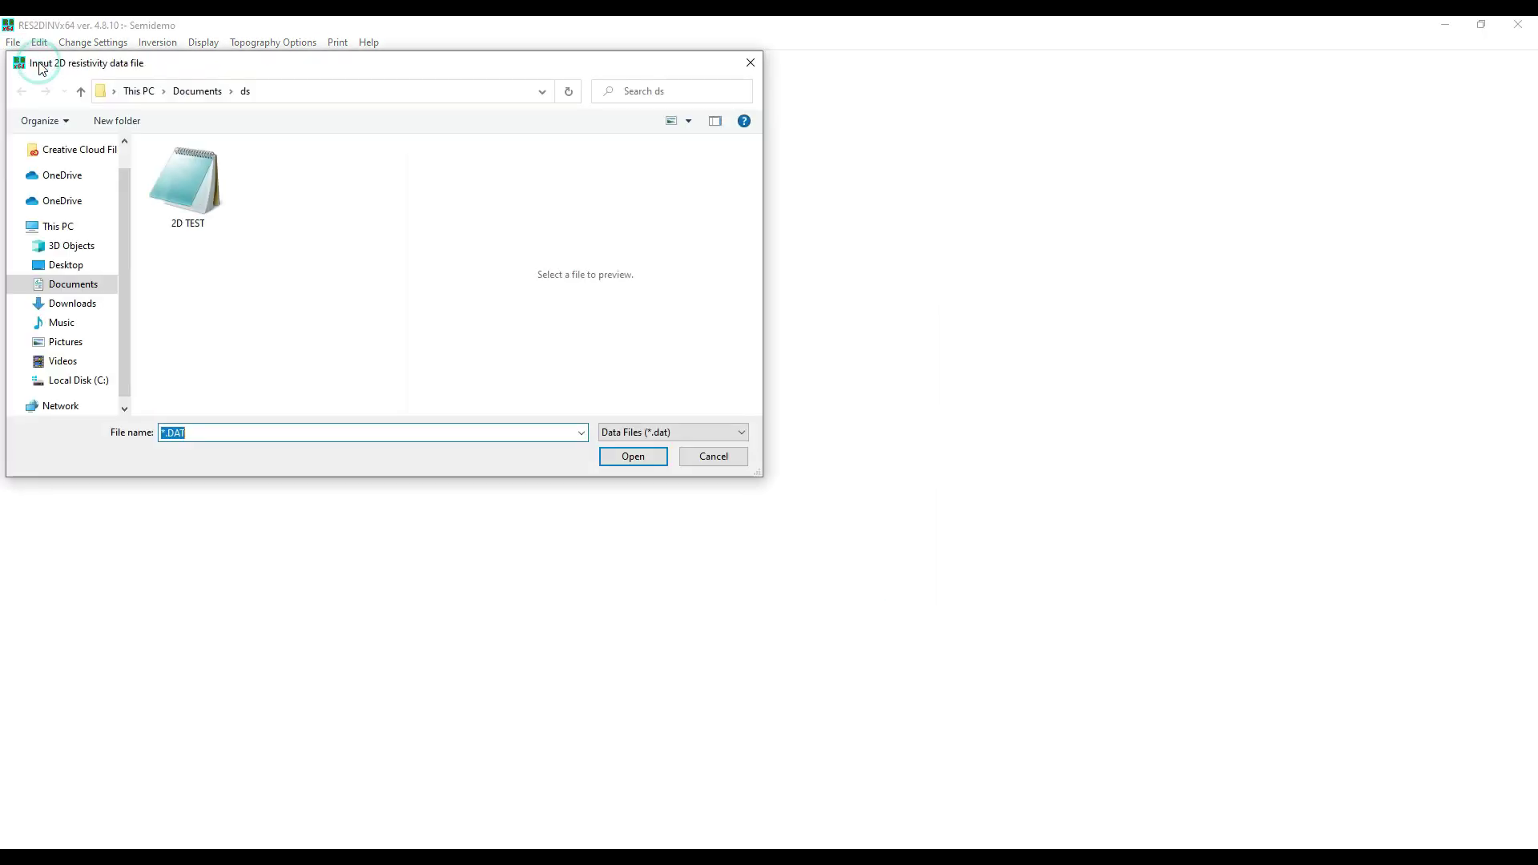
double_click(189, 182)
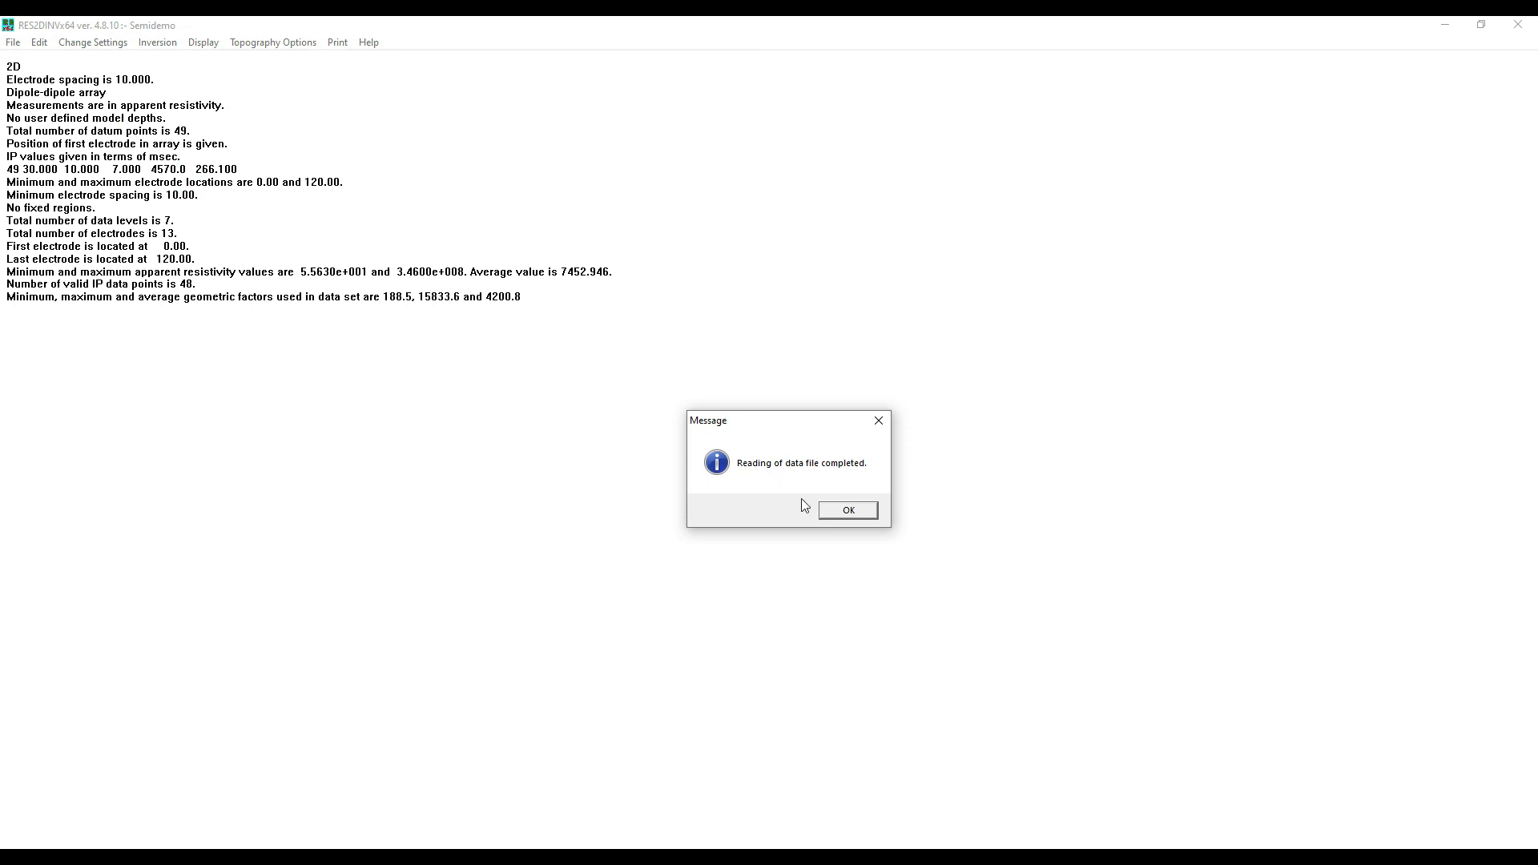
click(840, 517)
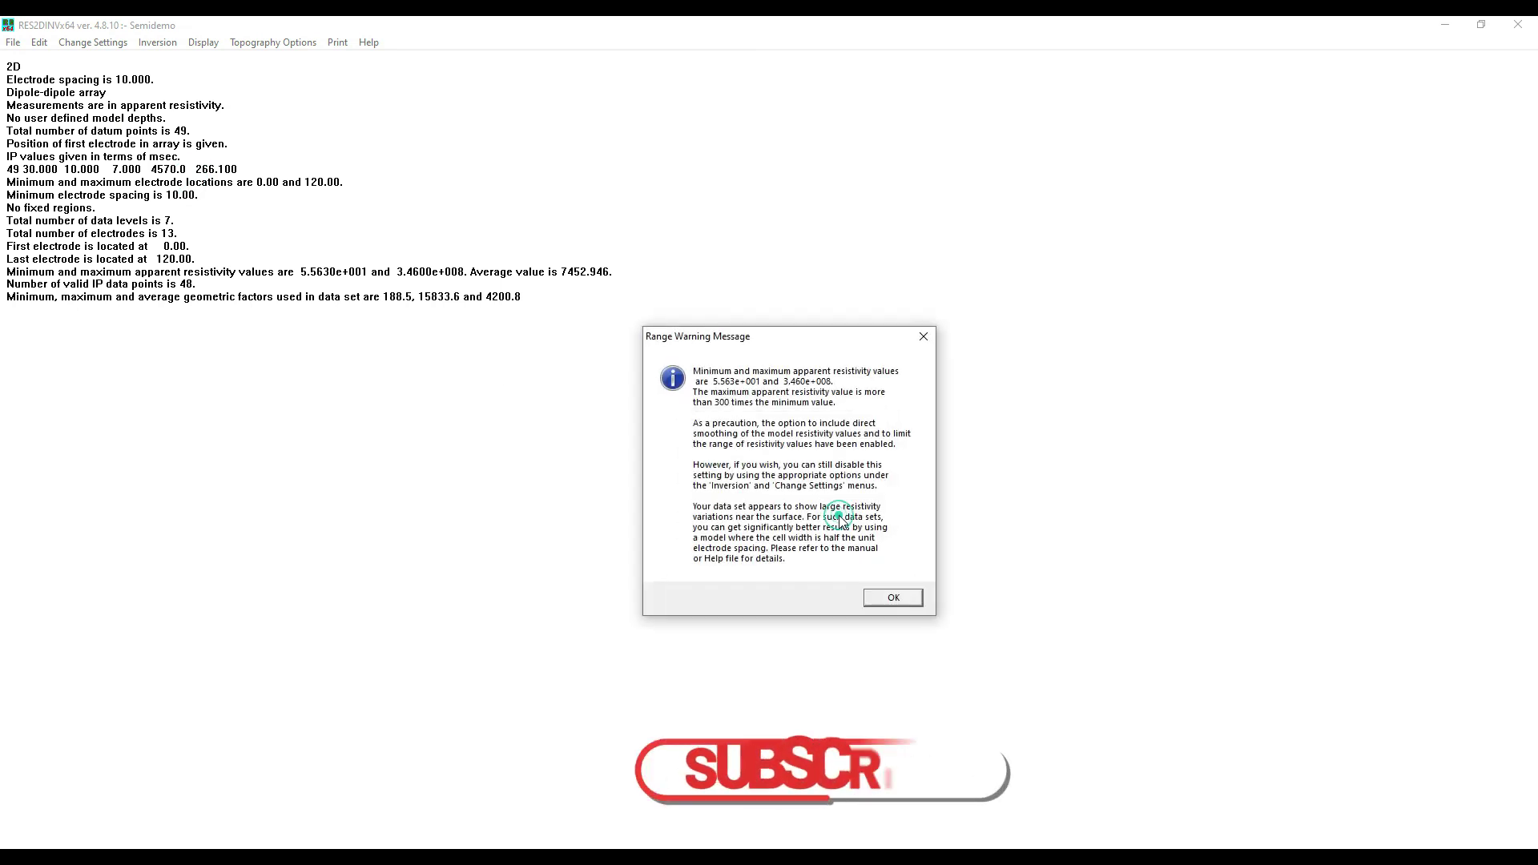
click(880, 601)
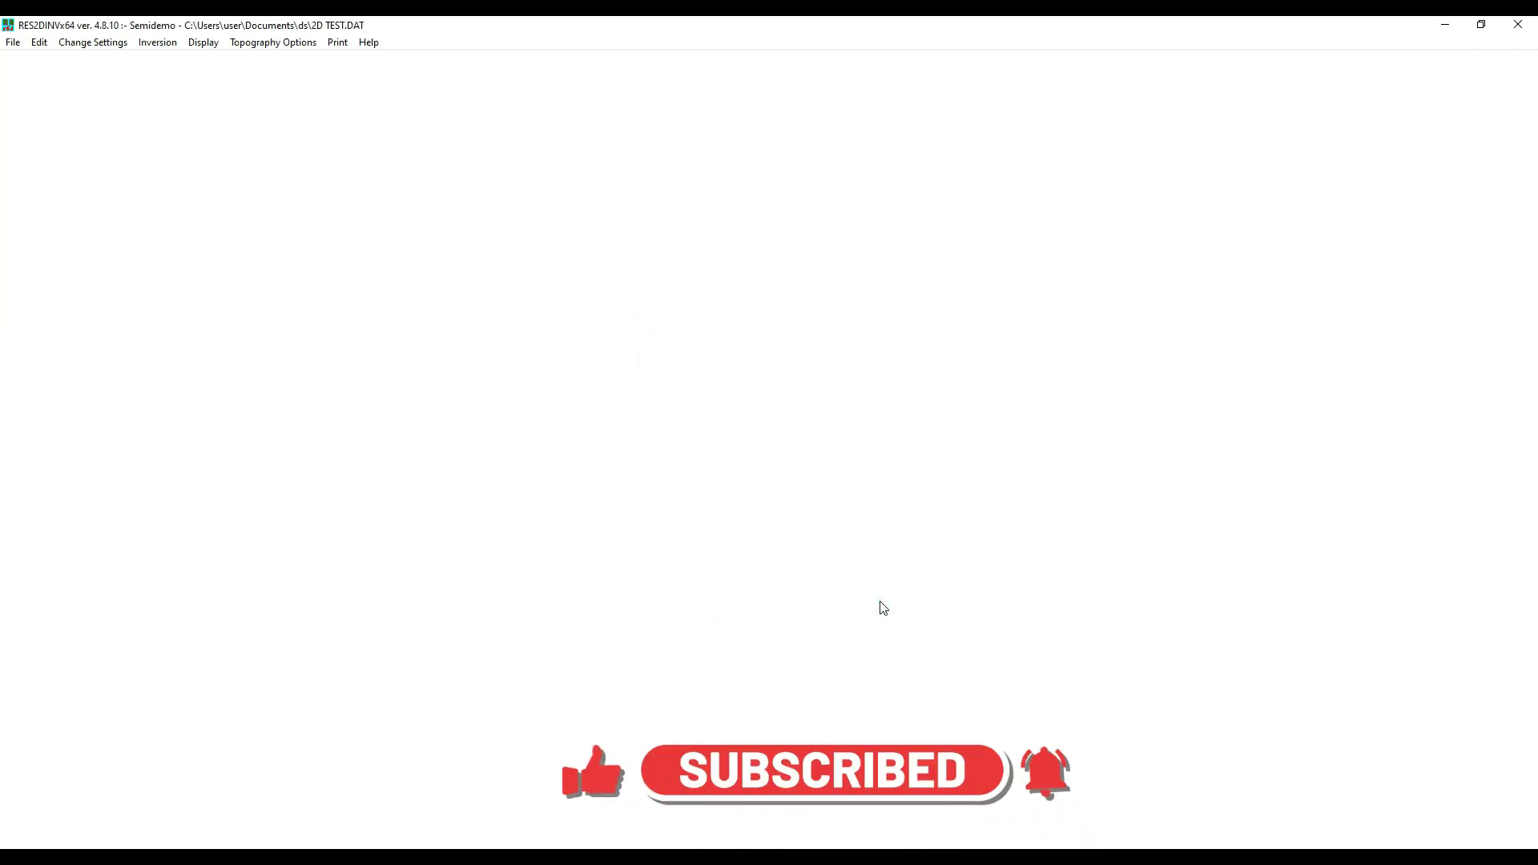
- Carry out the inversion with results saved as 2D TEST.INV, declining further iterations at the convergence warning
click(164, 41)
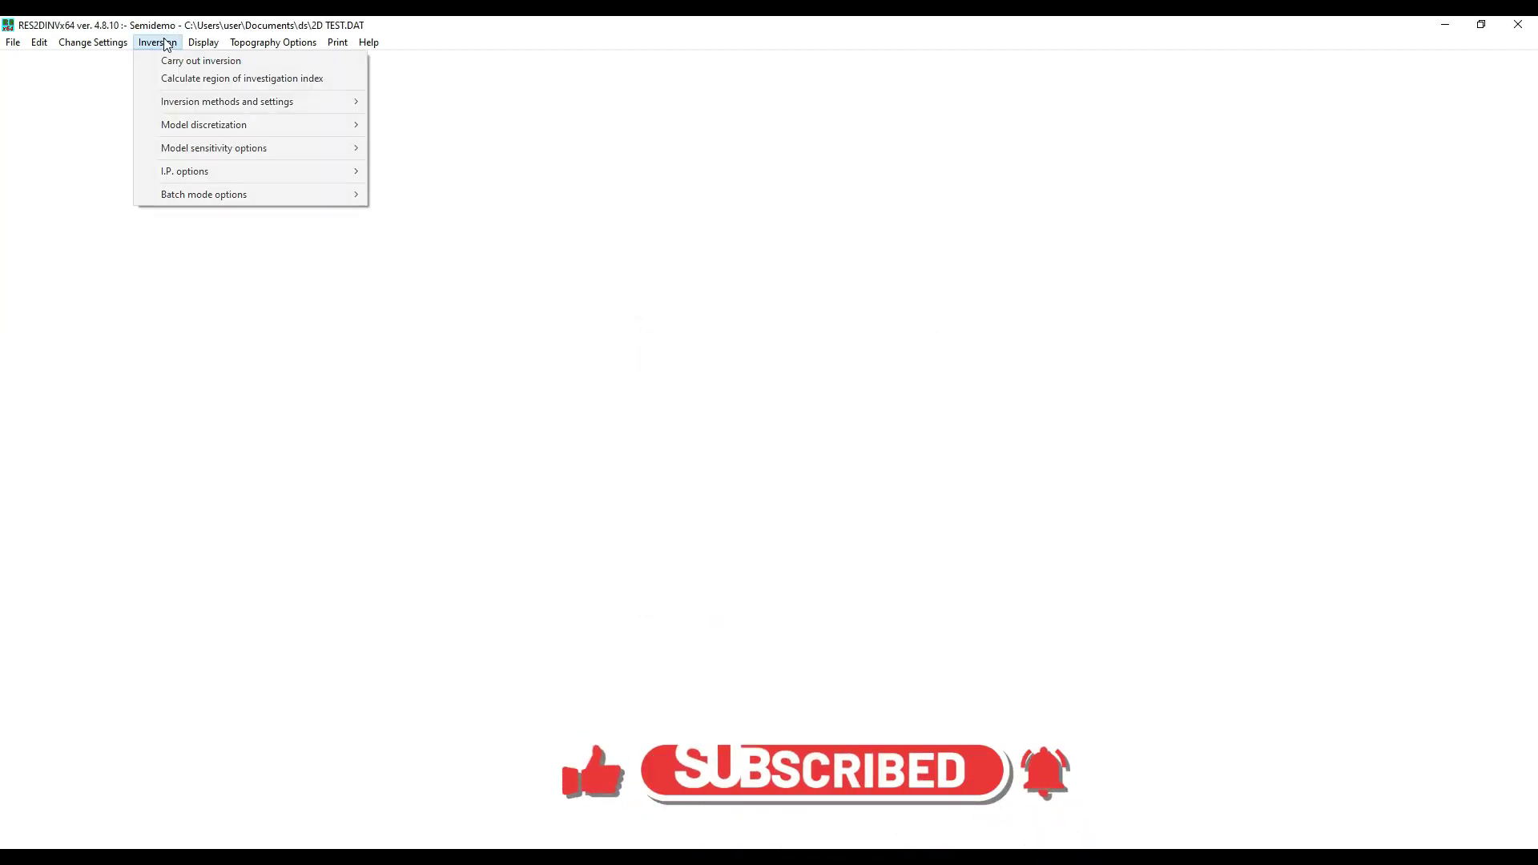
click(175, 61)
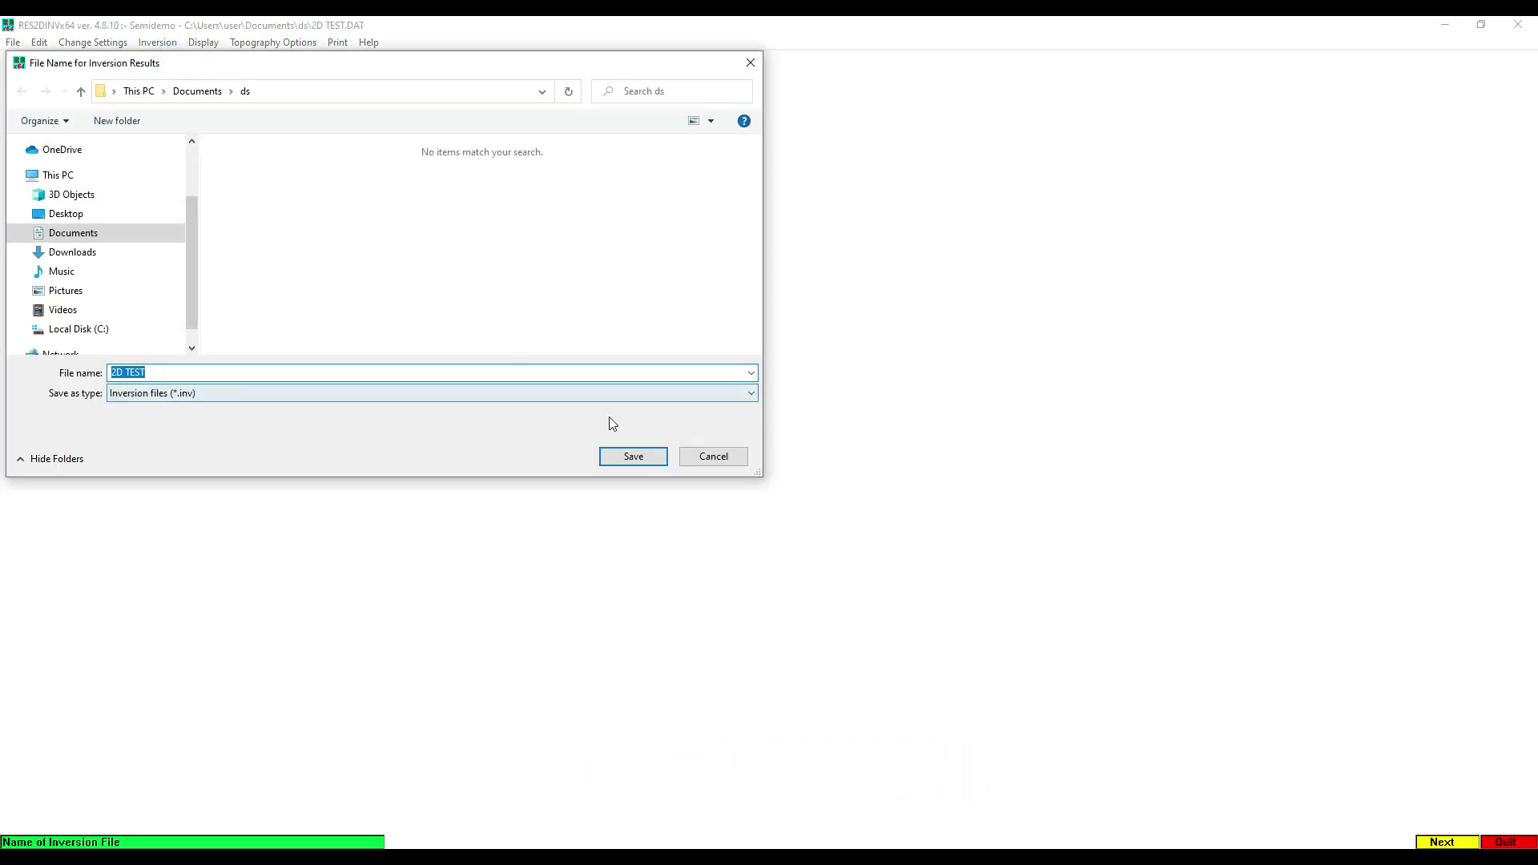
click(617, 460)
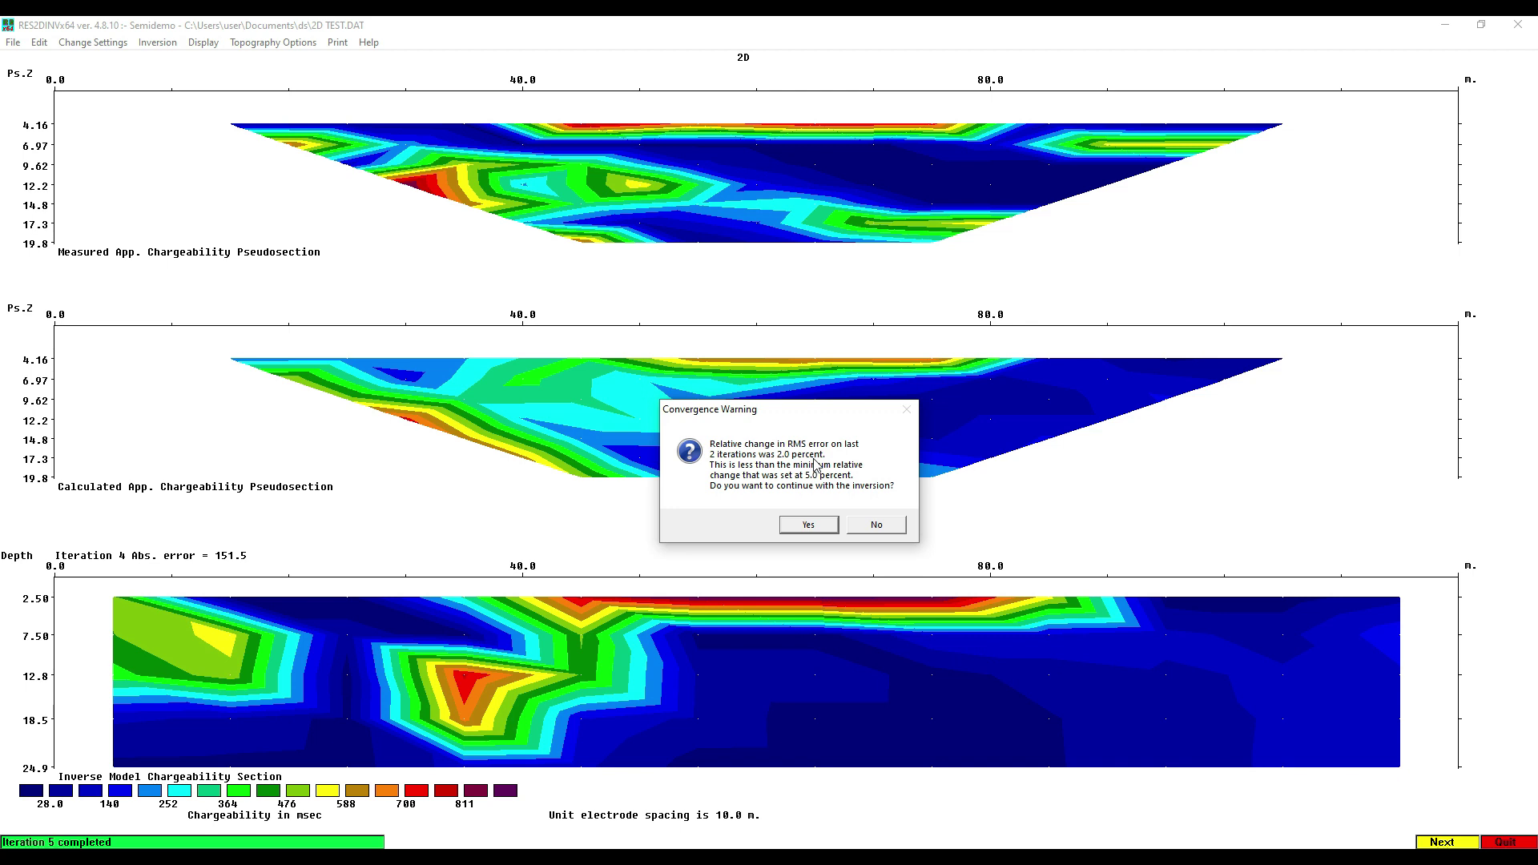
click(871, 525)
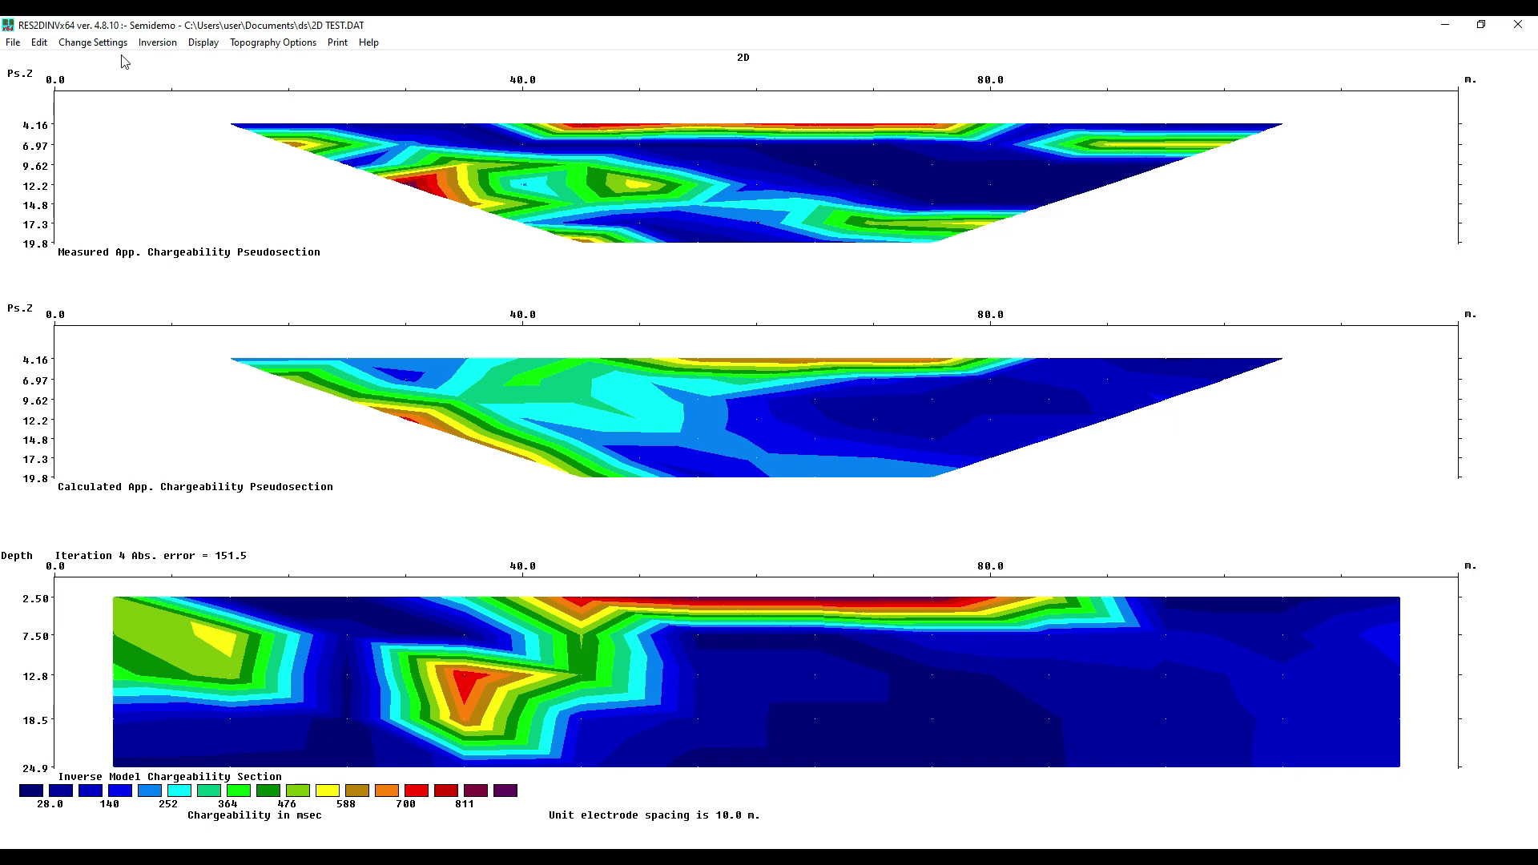
- Open the inversion results of 2D TEST.INV in the display sections window
click(203, 42)
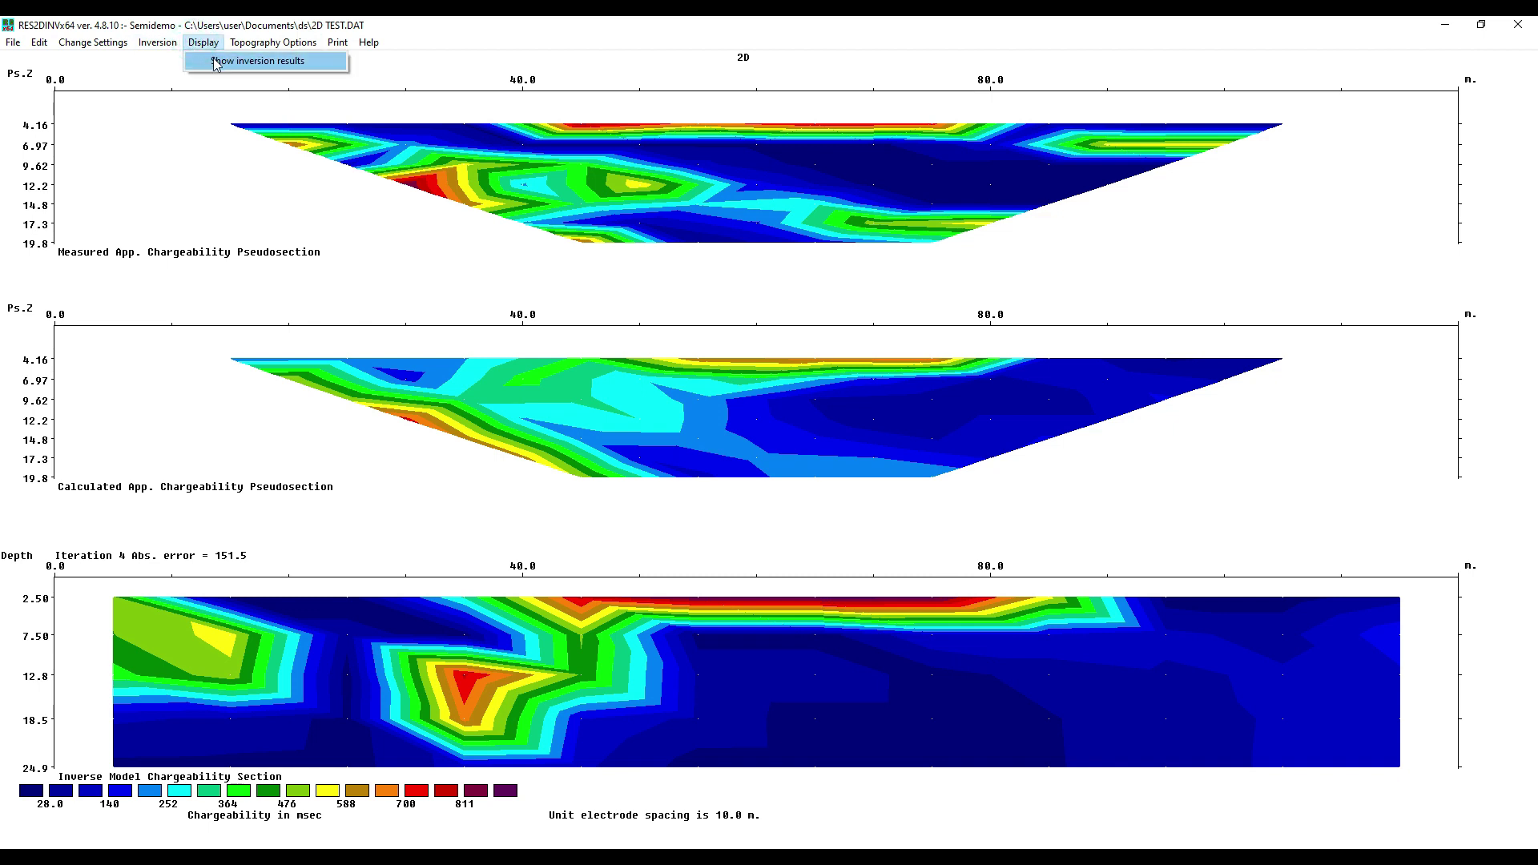
click(213, 61)
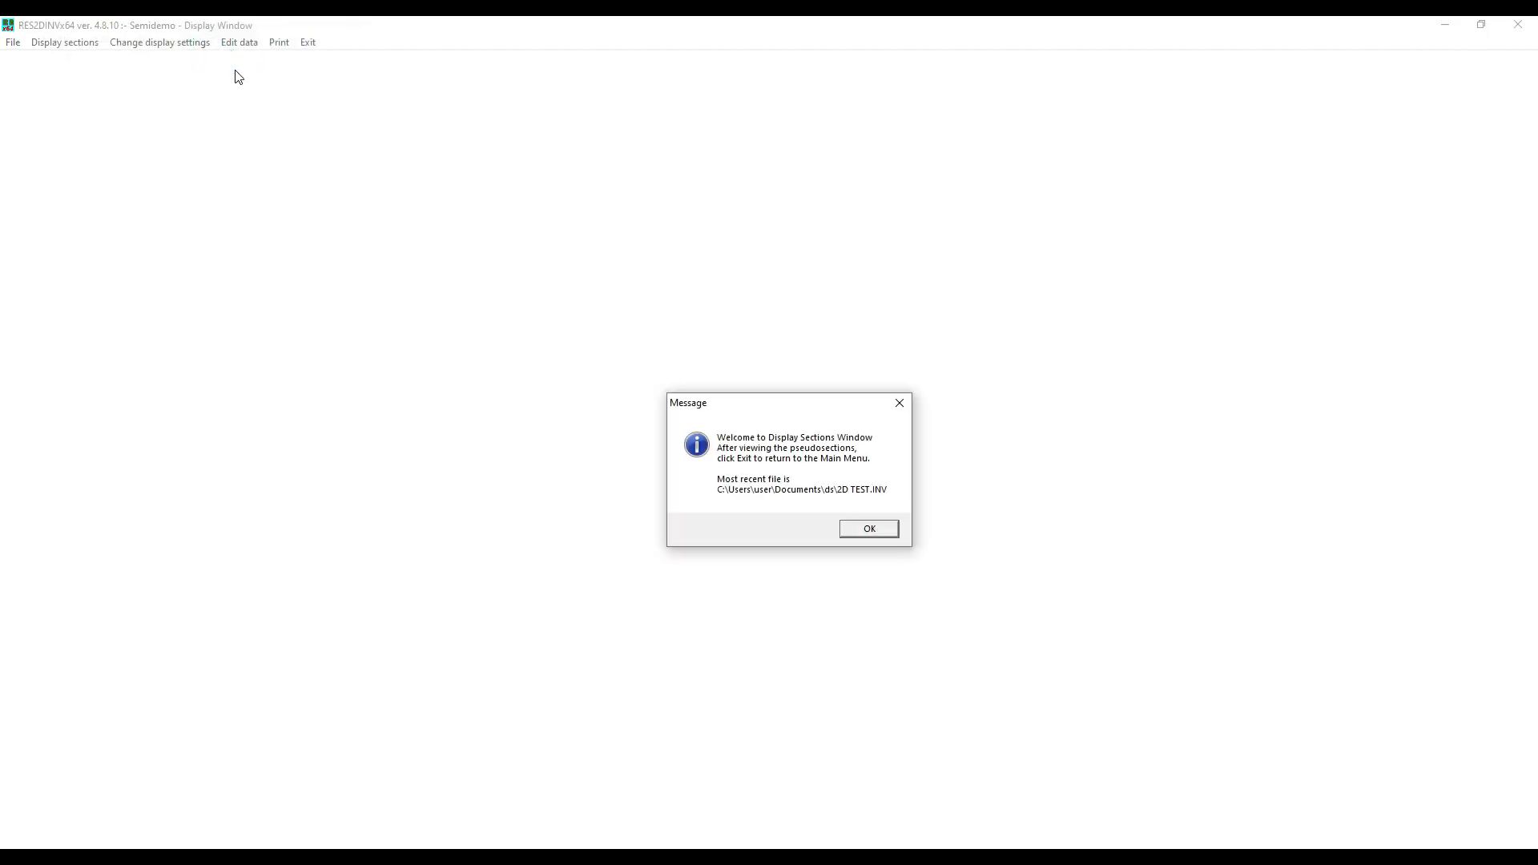
click(855, 531)
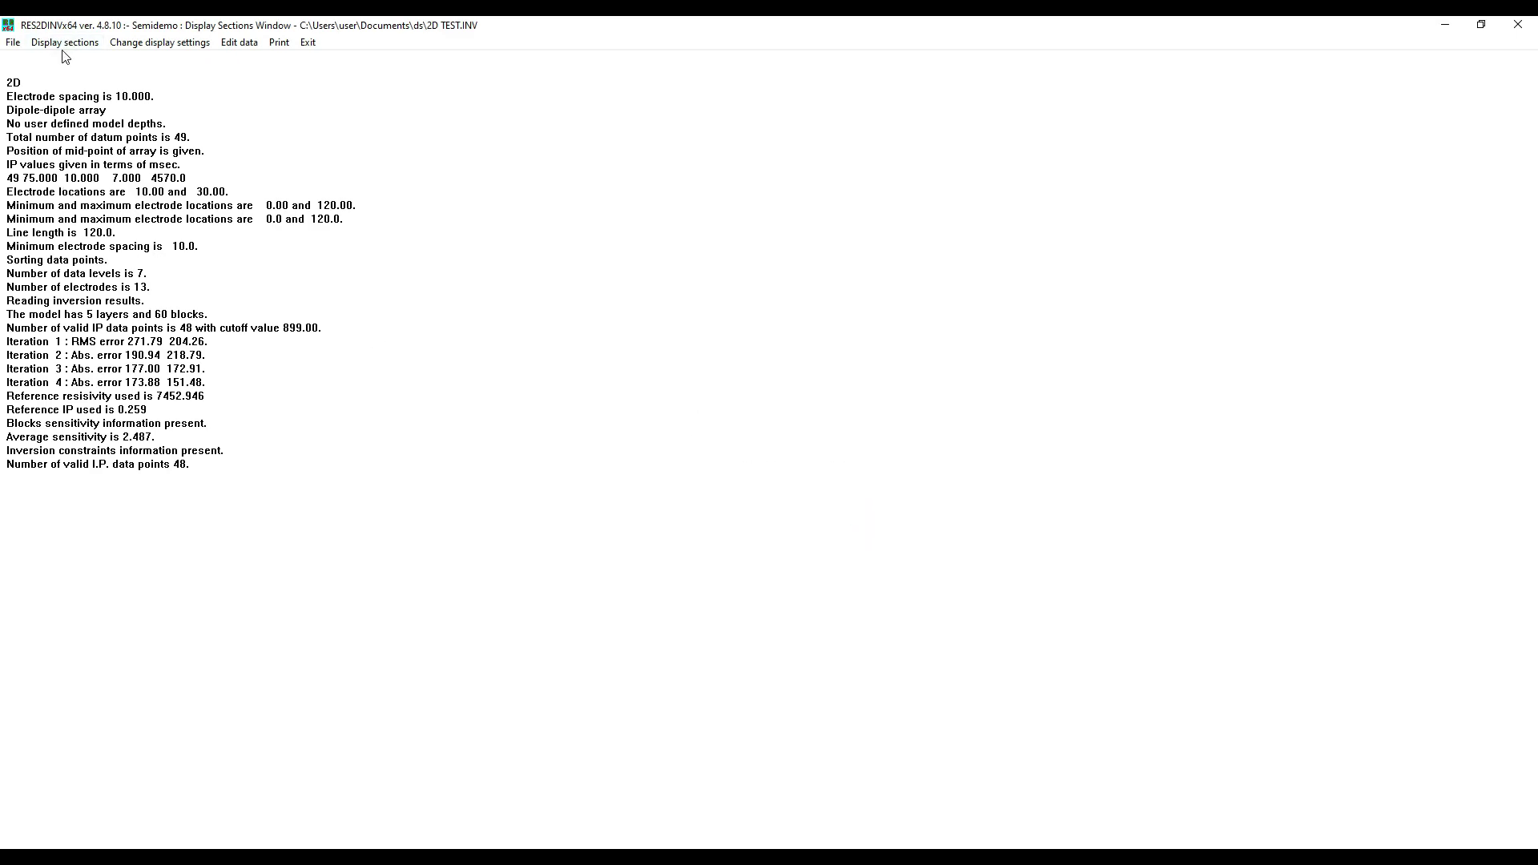
click(240, 43)
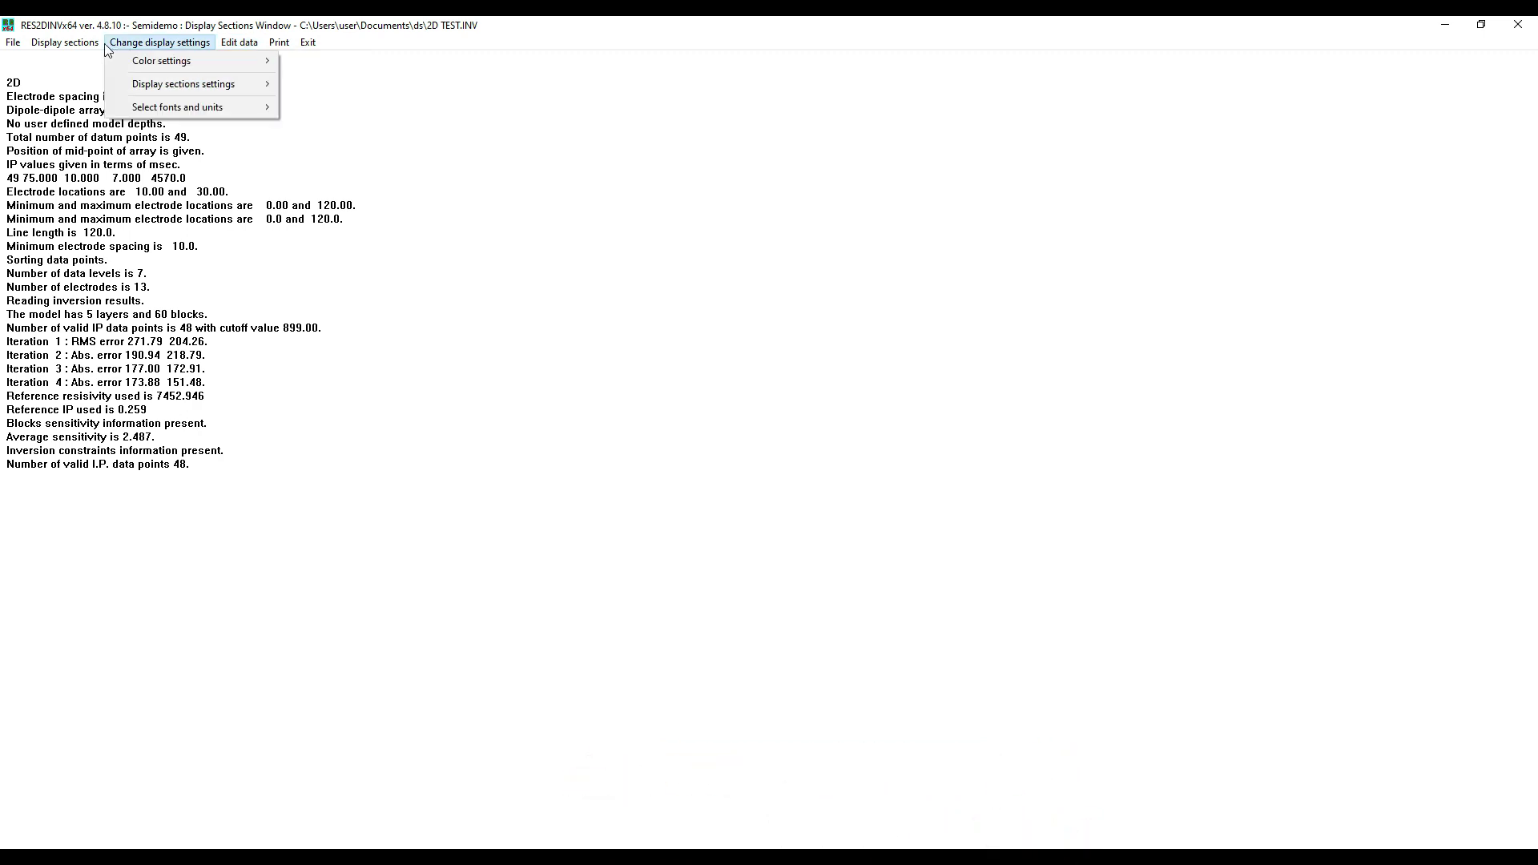
mouse_move(80, 44)
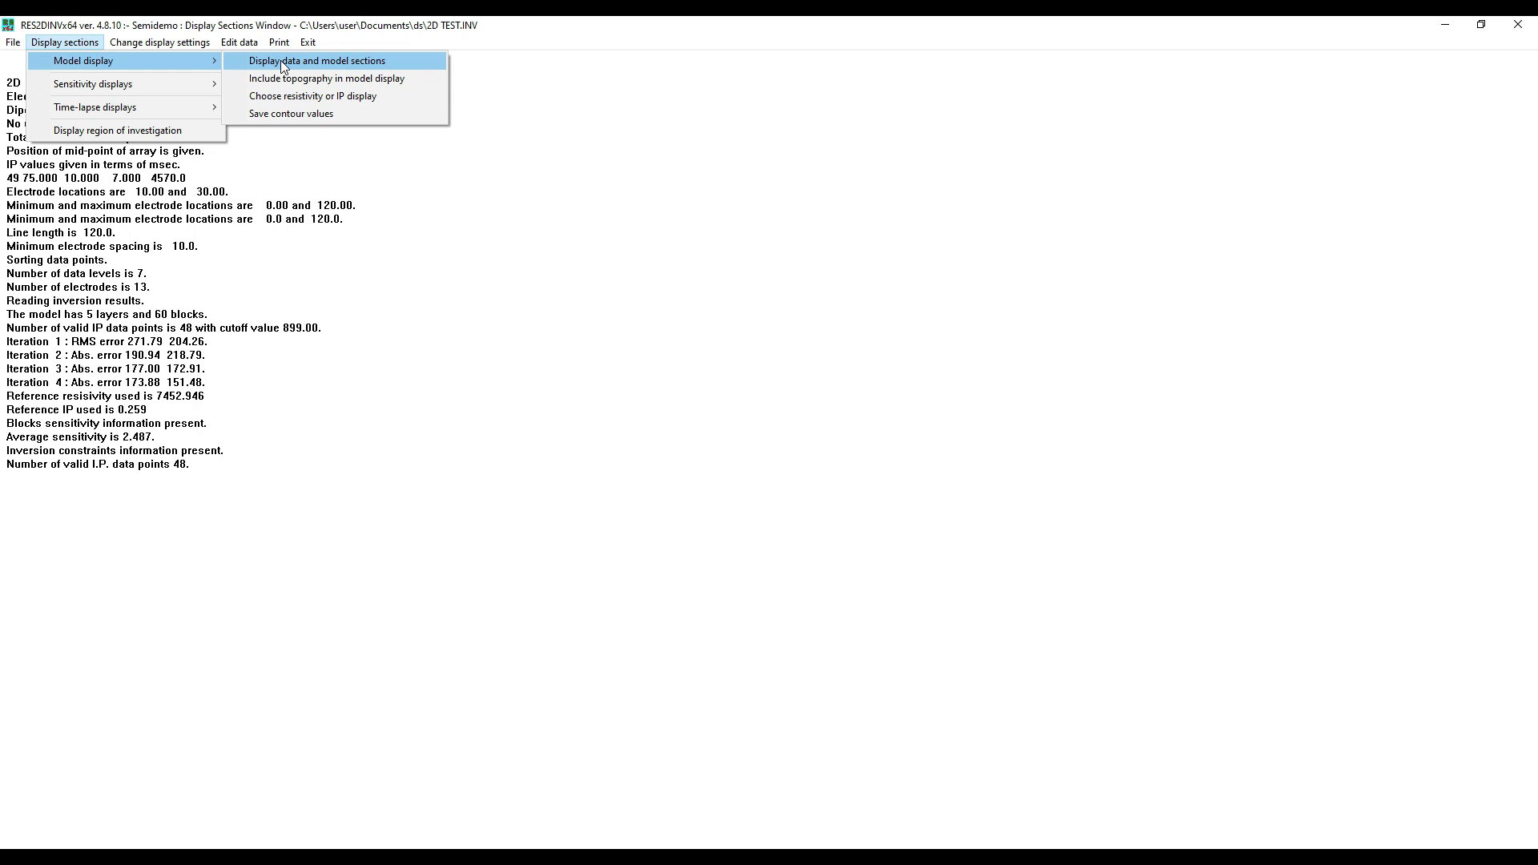
mouse_move(184, 77)
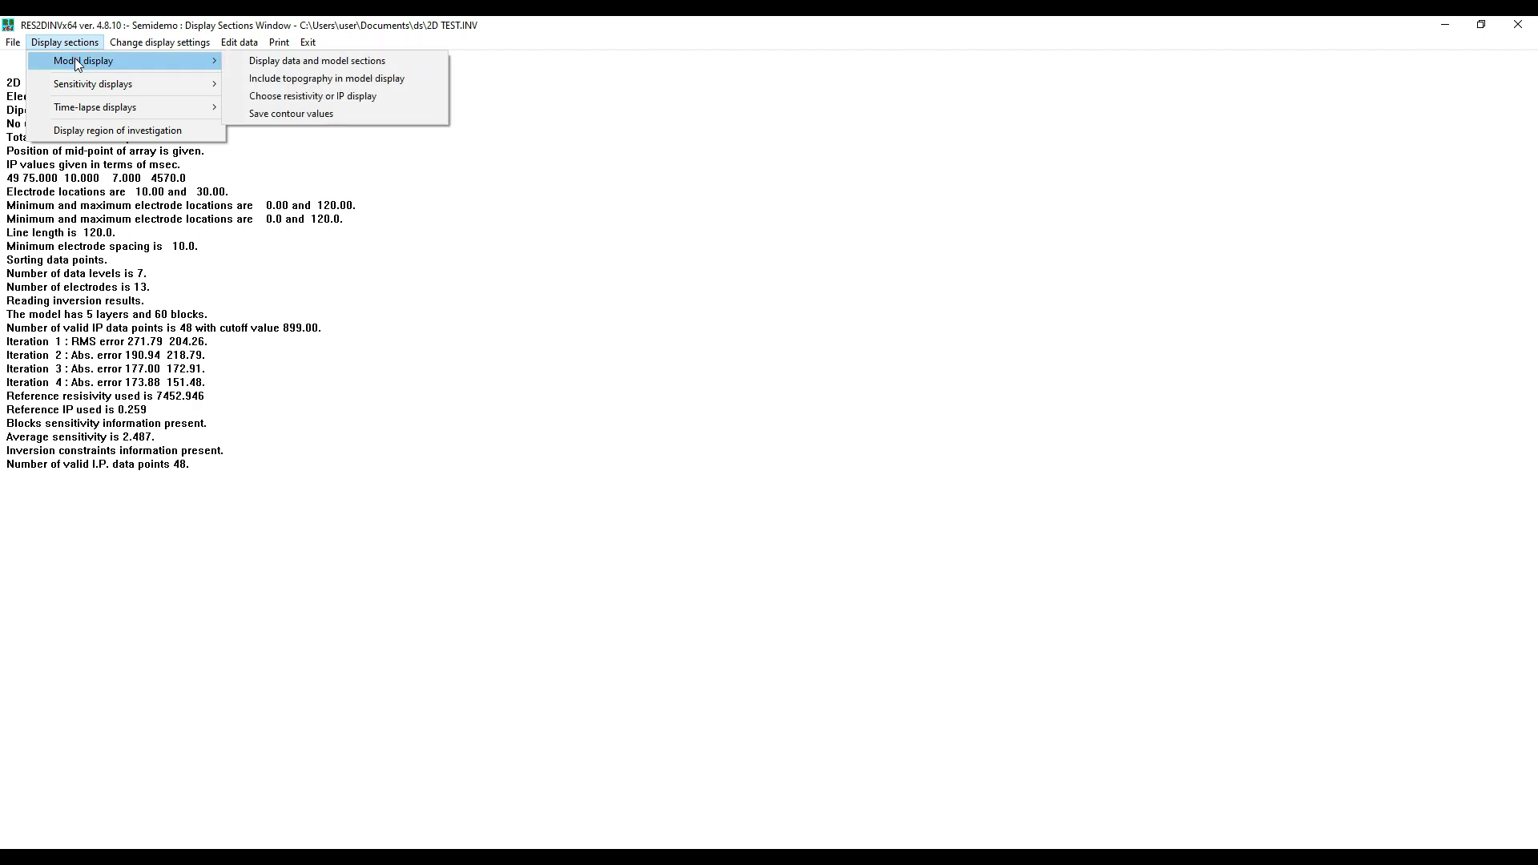
mouse_move(121, 47)
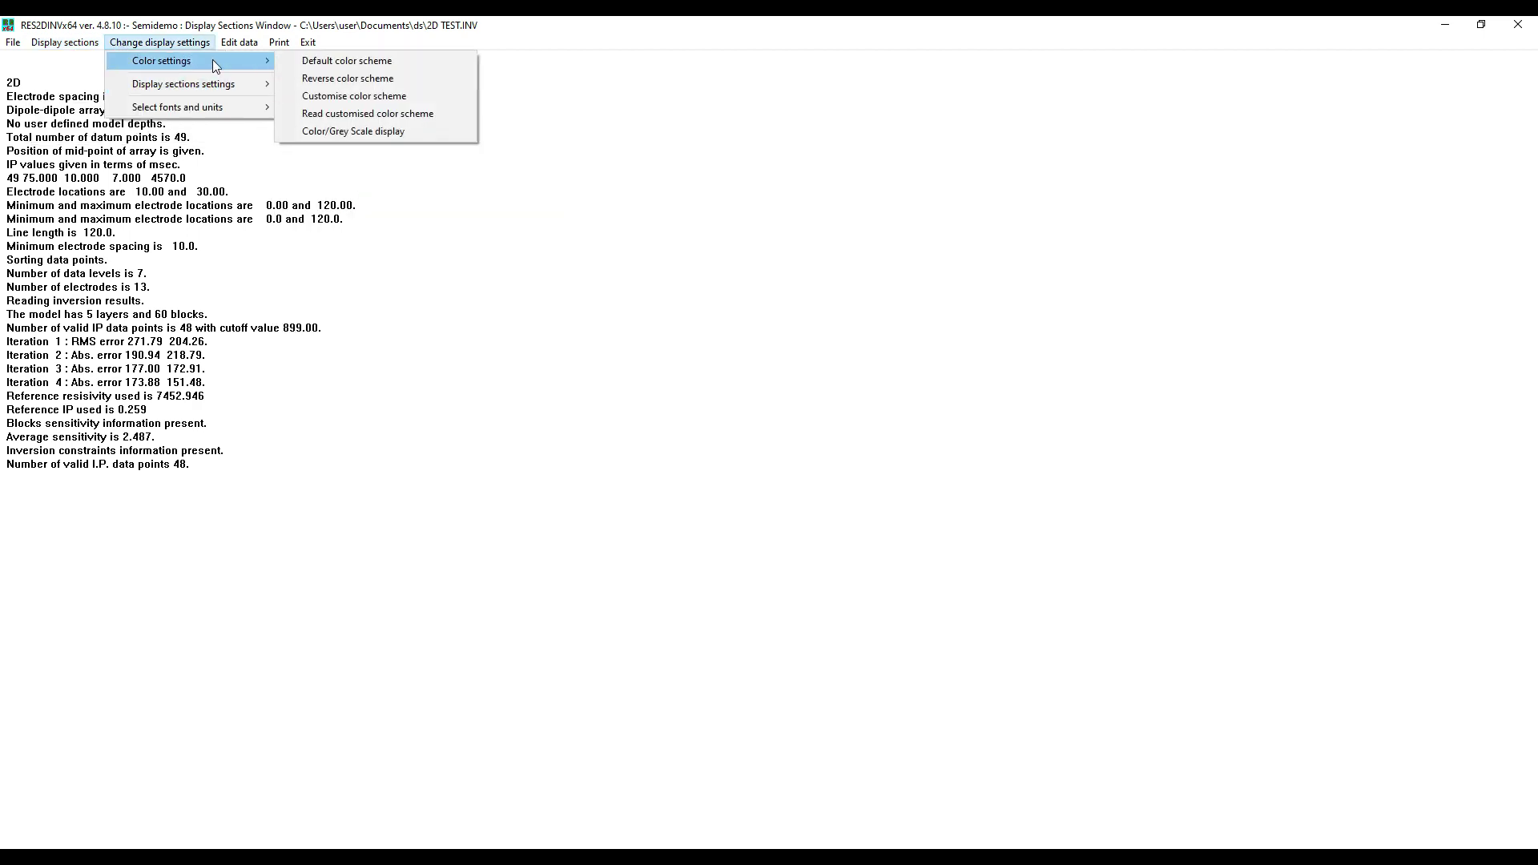
- Set the type of data to display to both resistivity and IP models
click(71, 44)
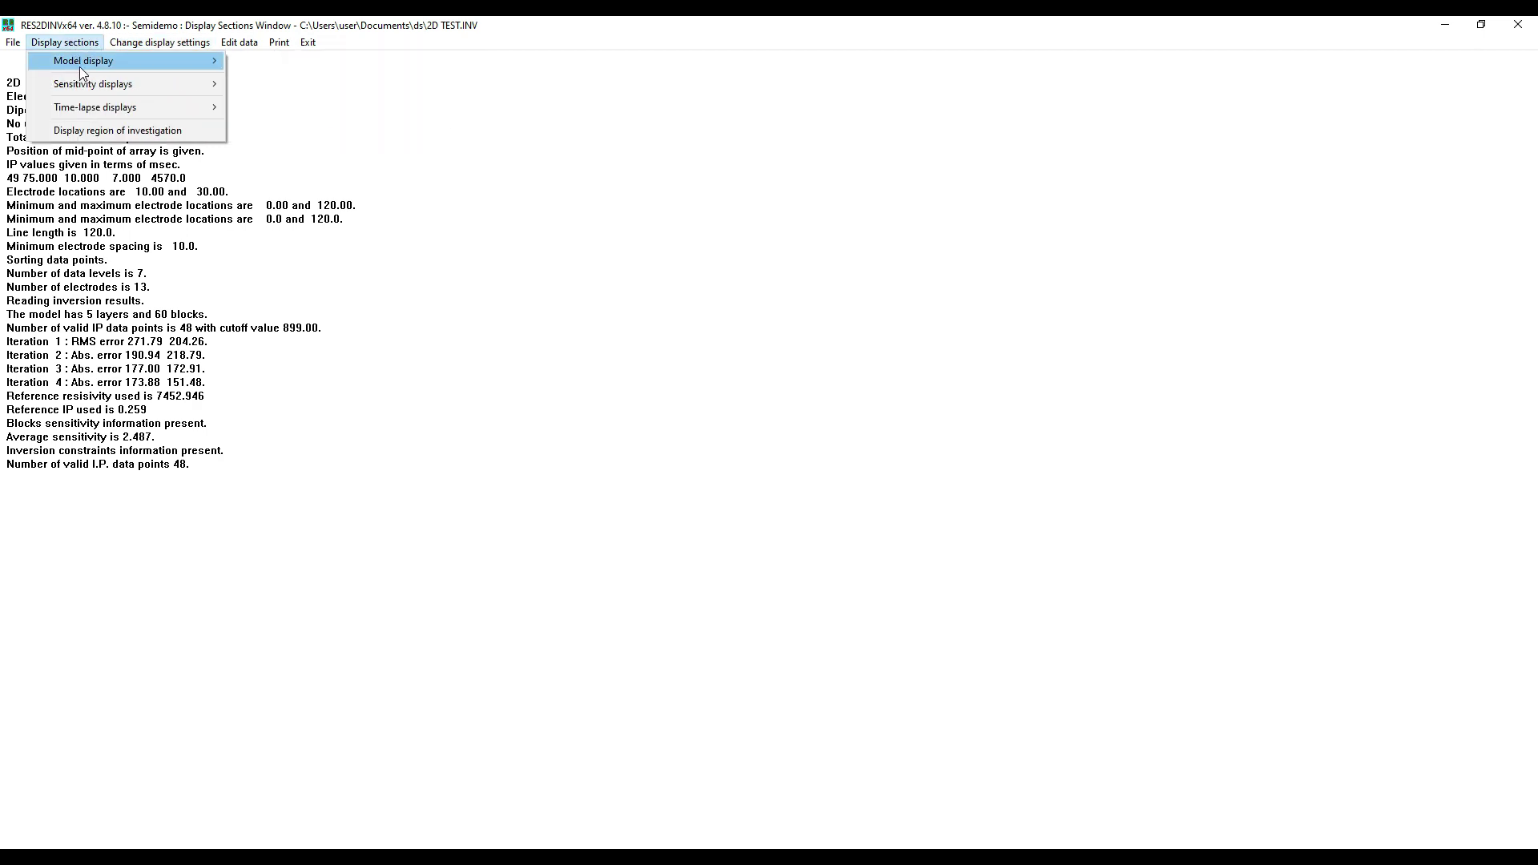
mouse_move(81, 68)
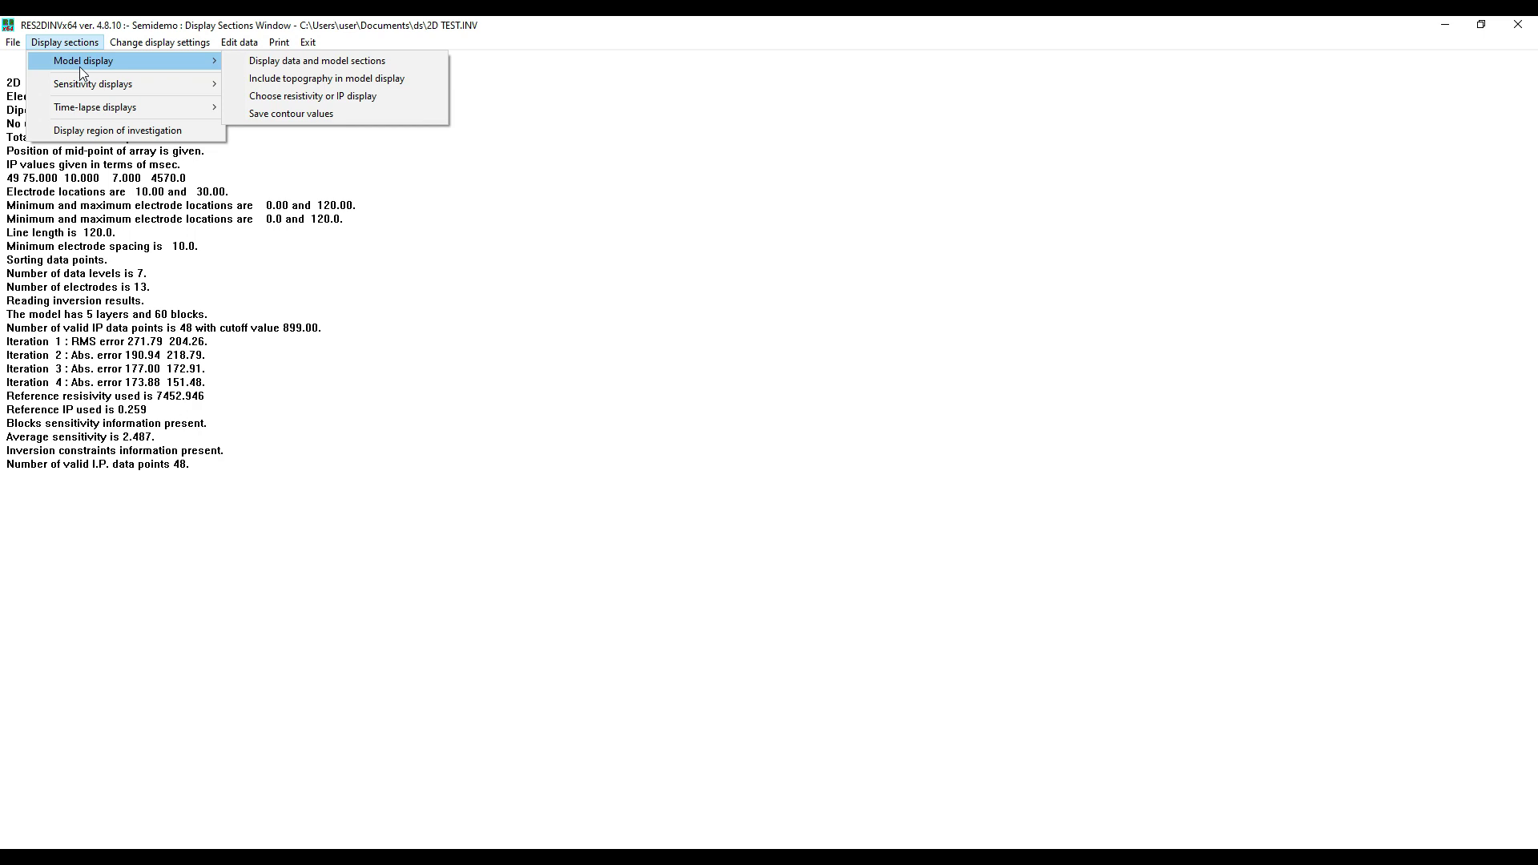
click(278, 94)
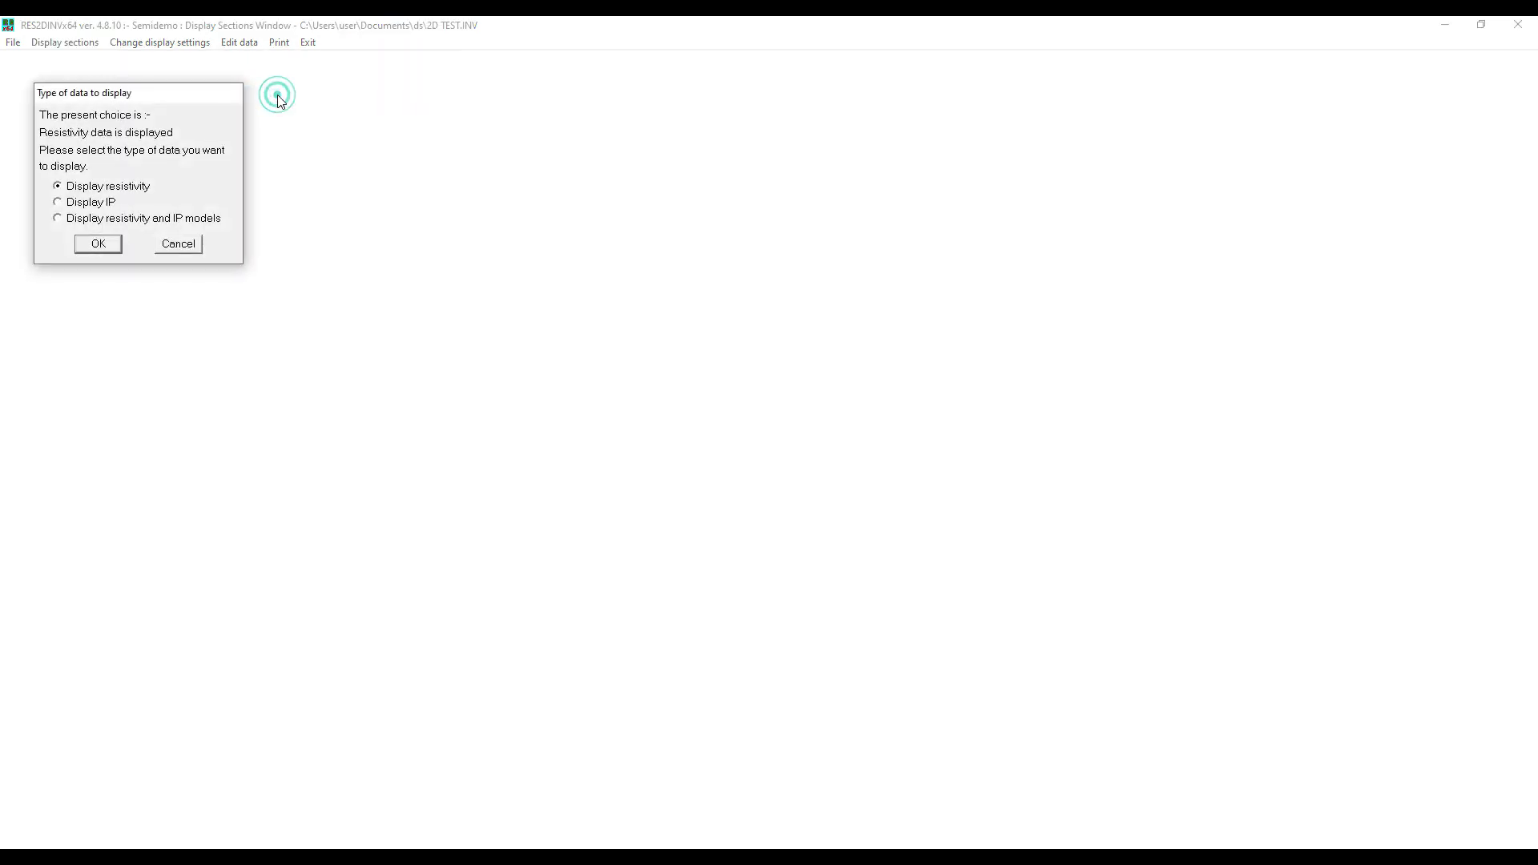
click(56, 218)
click(56, 218)
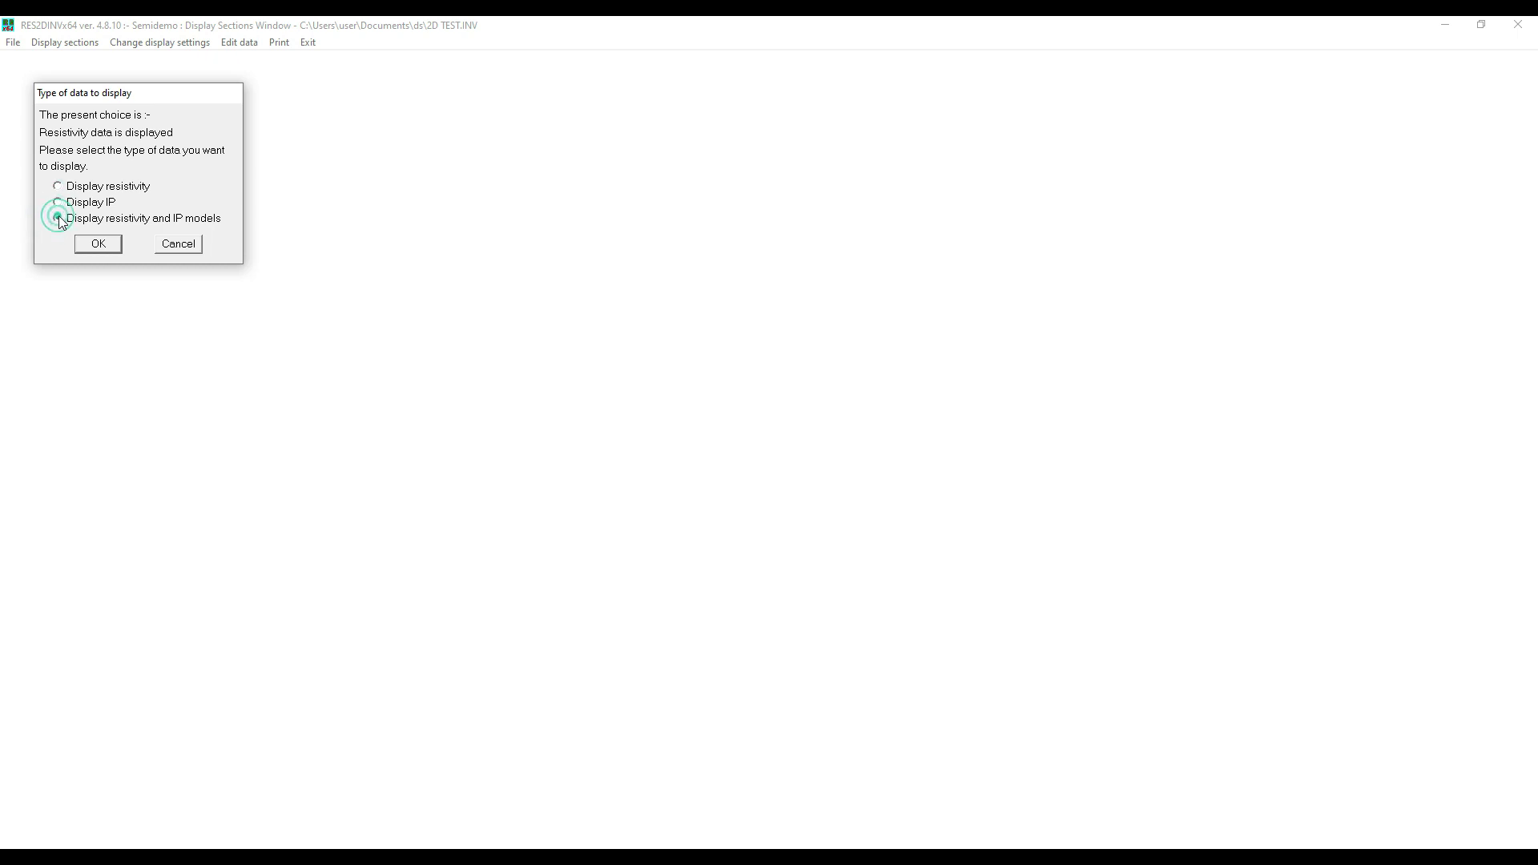
click(96, 243)
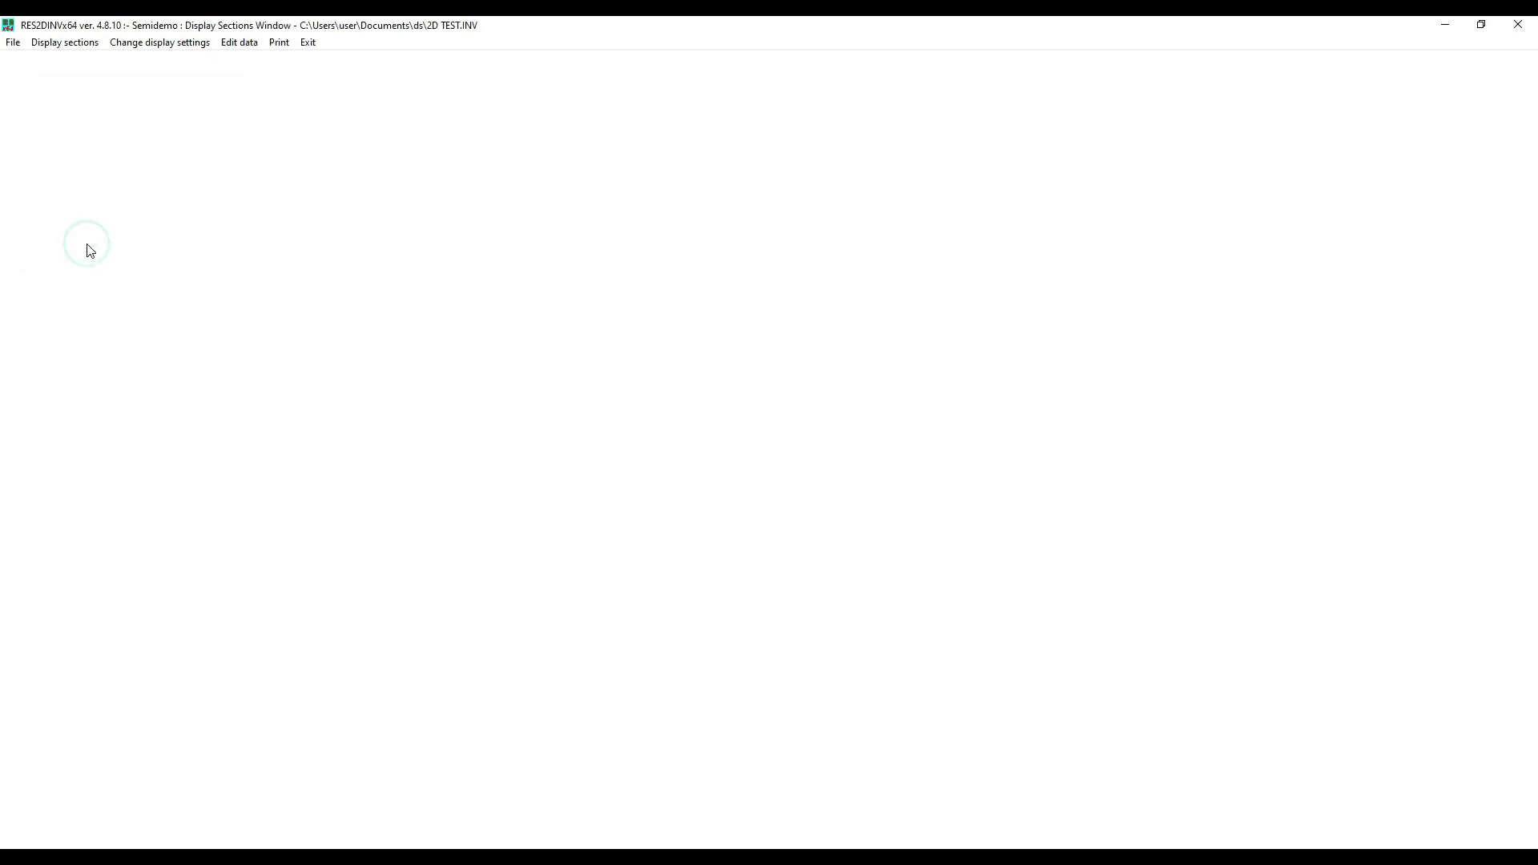
- Start the display of data and model sections using iteration 1
click(51, 42)
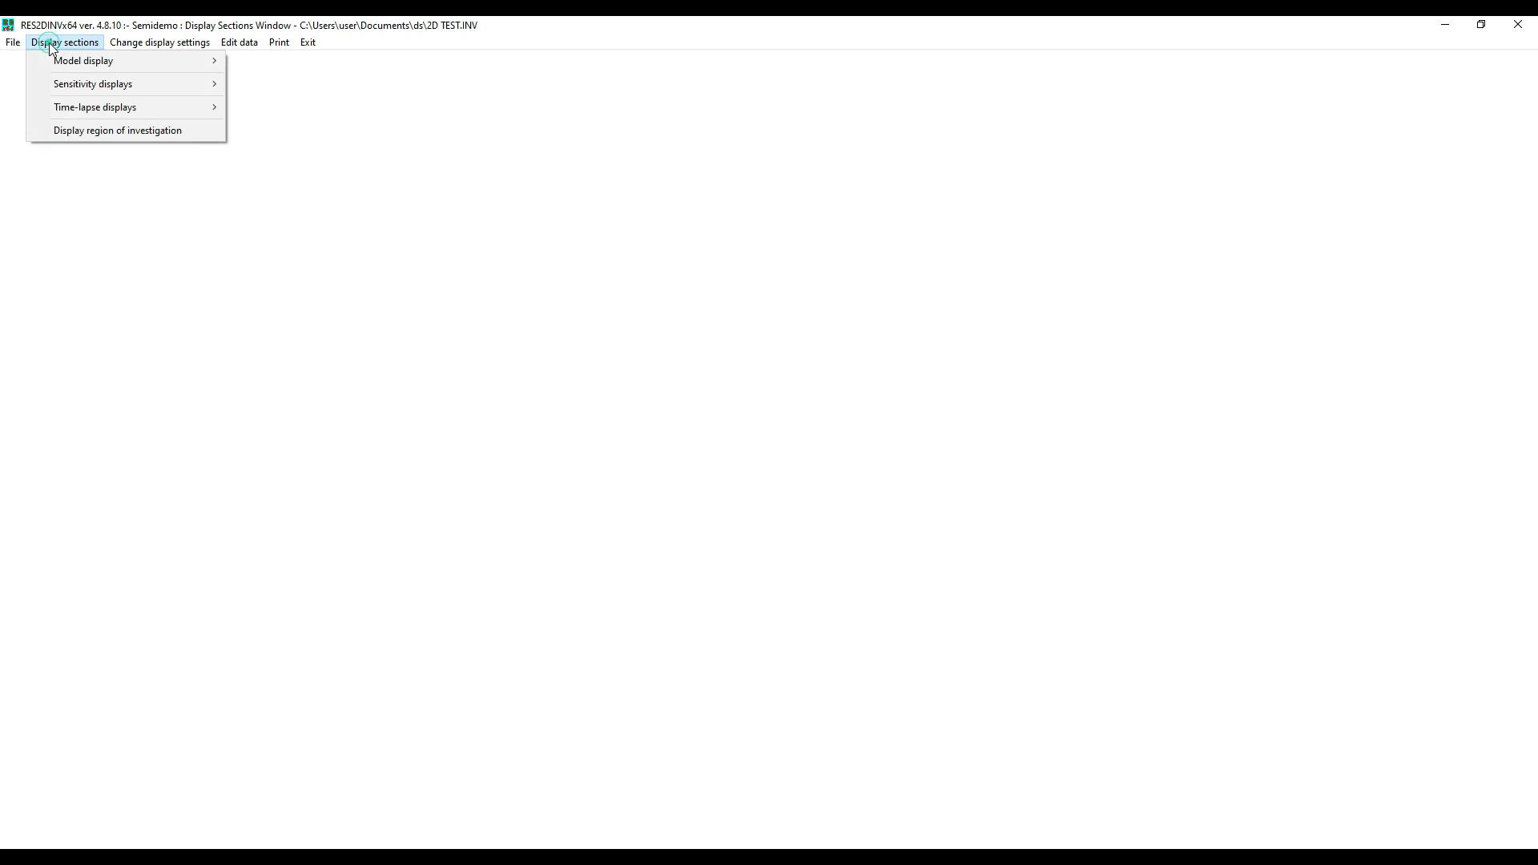
mouse_move(155, 67)
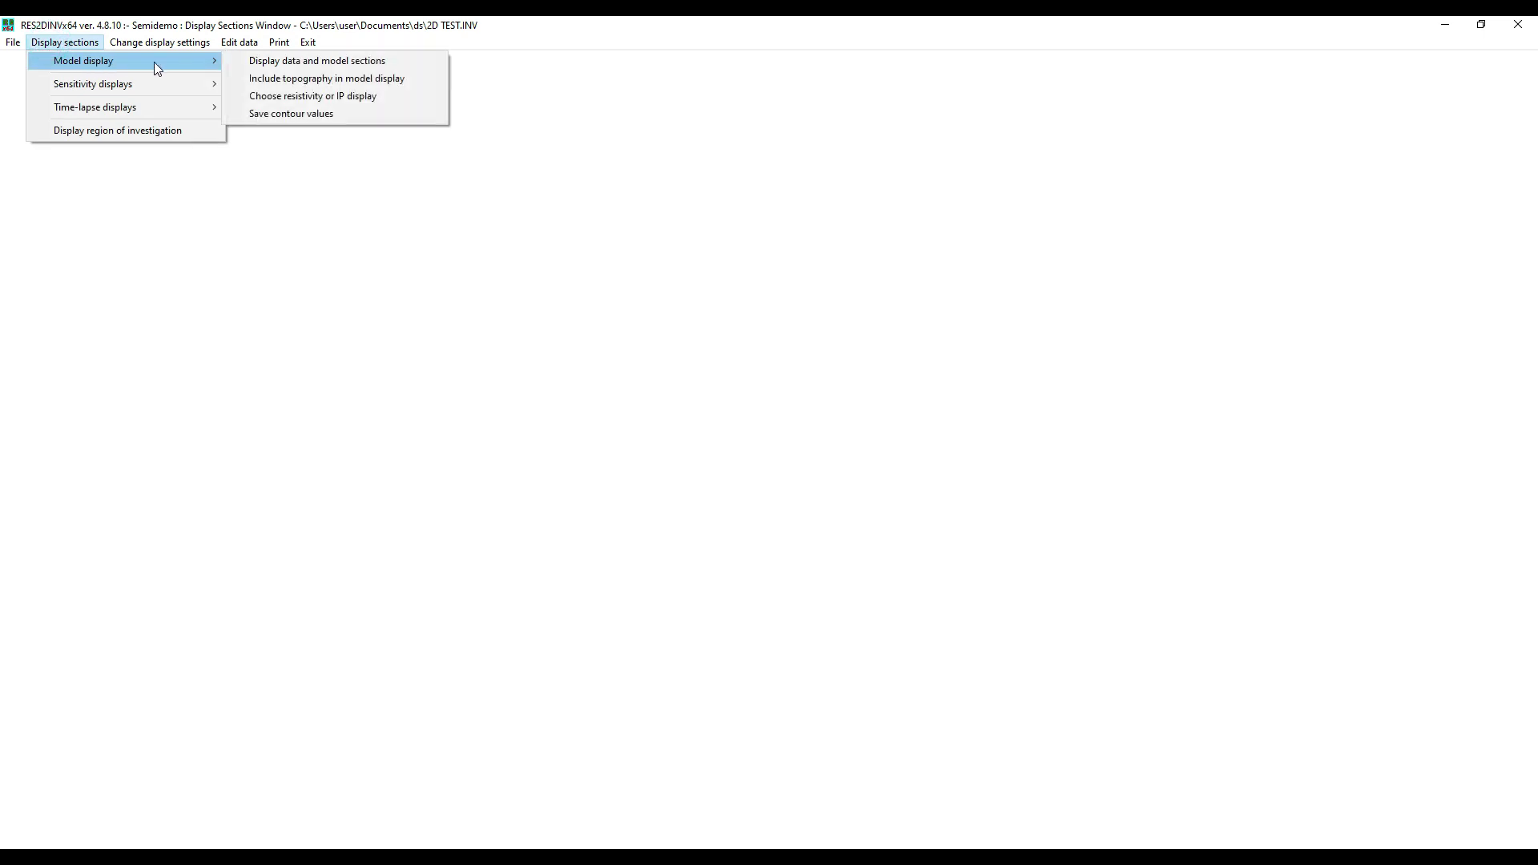
click(276, 62)
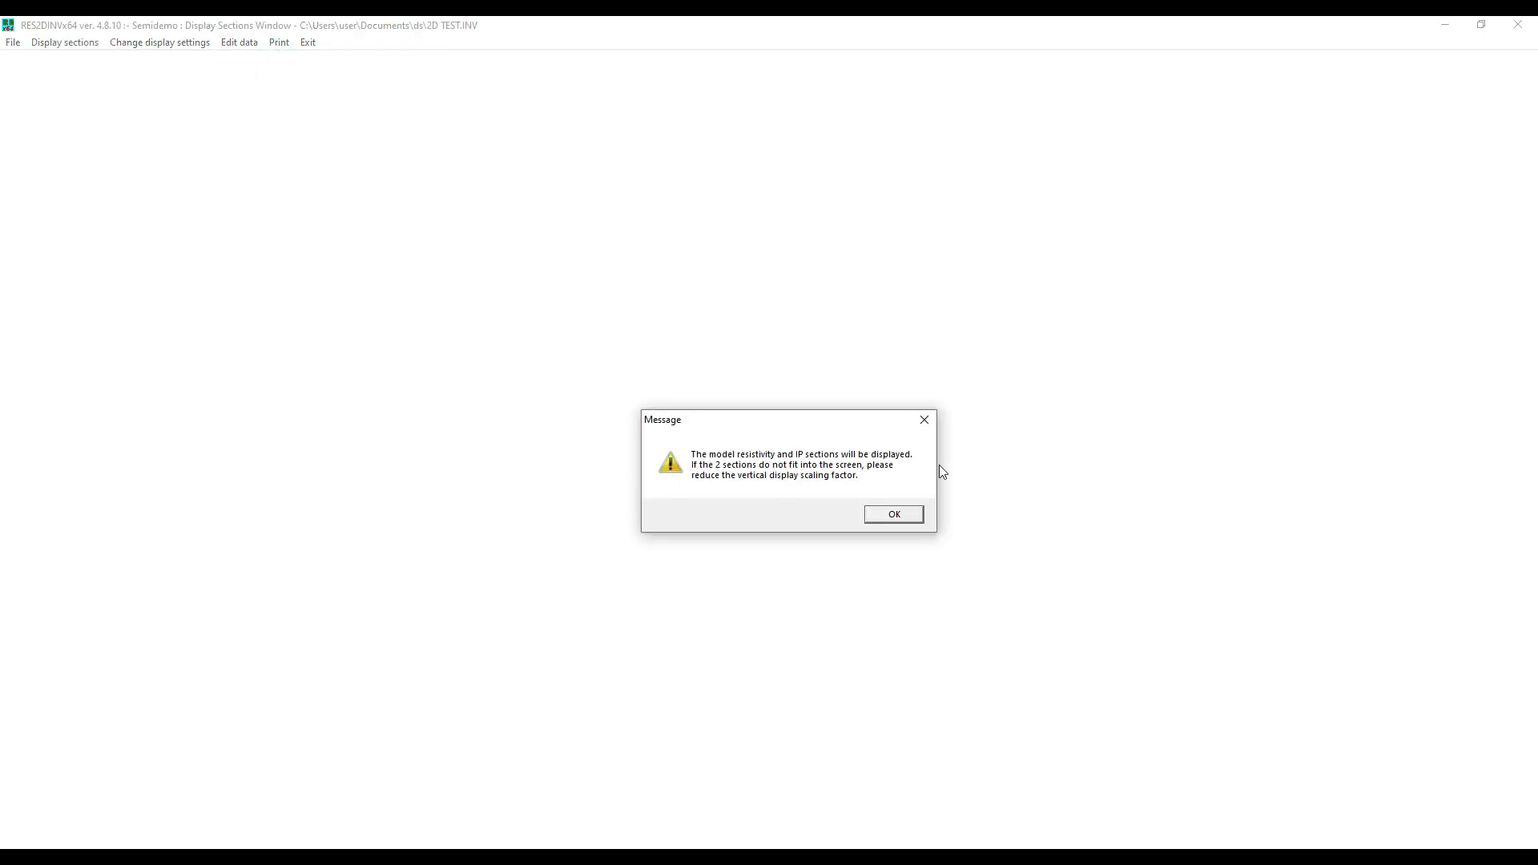
click(901, 515)
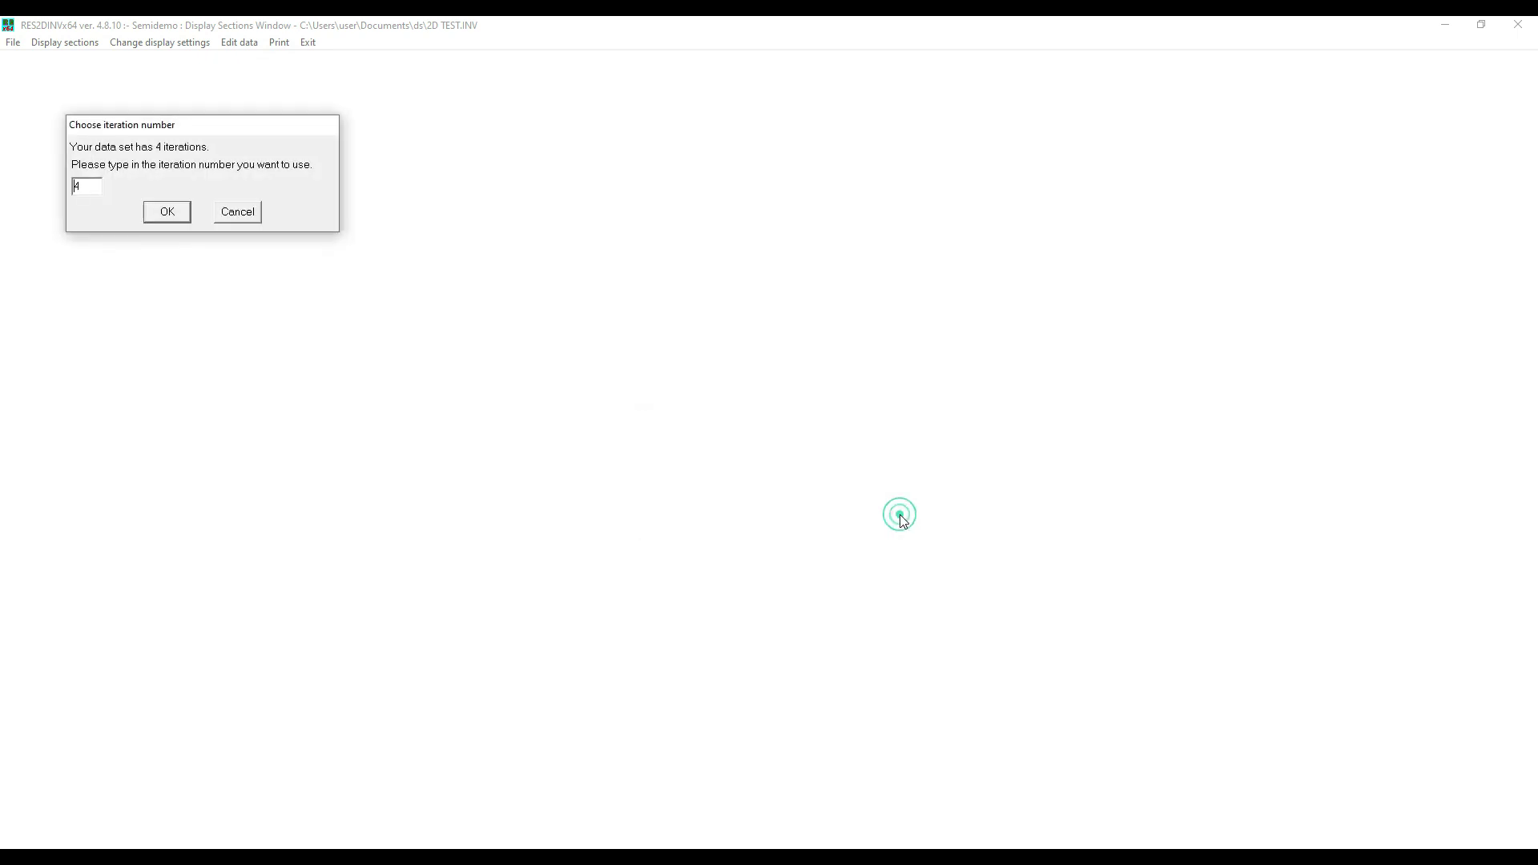
double_click(89, 185)
text(0)
click(168, 211)
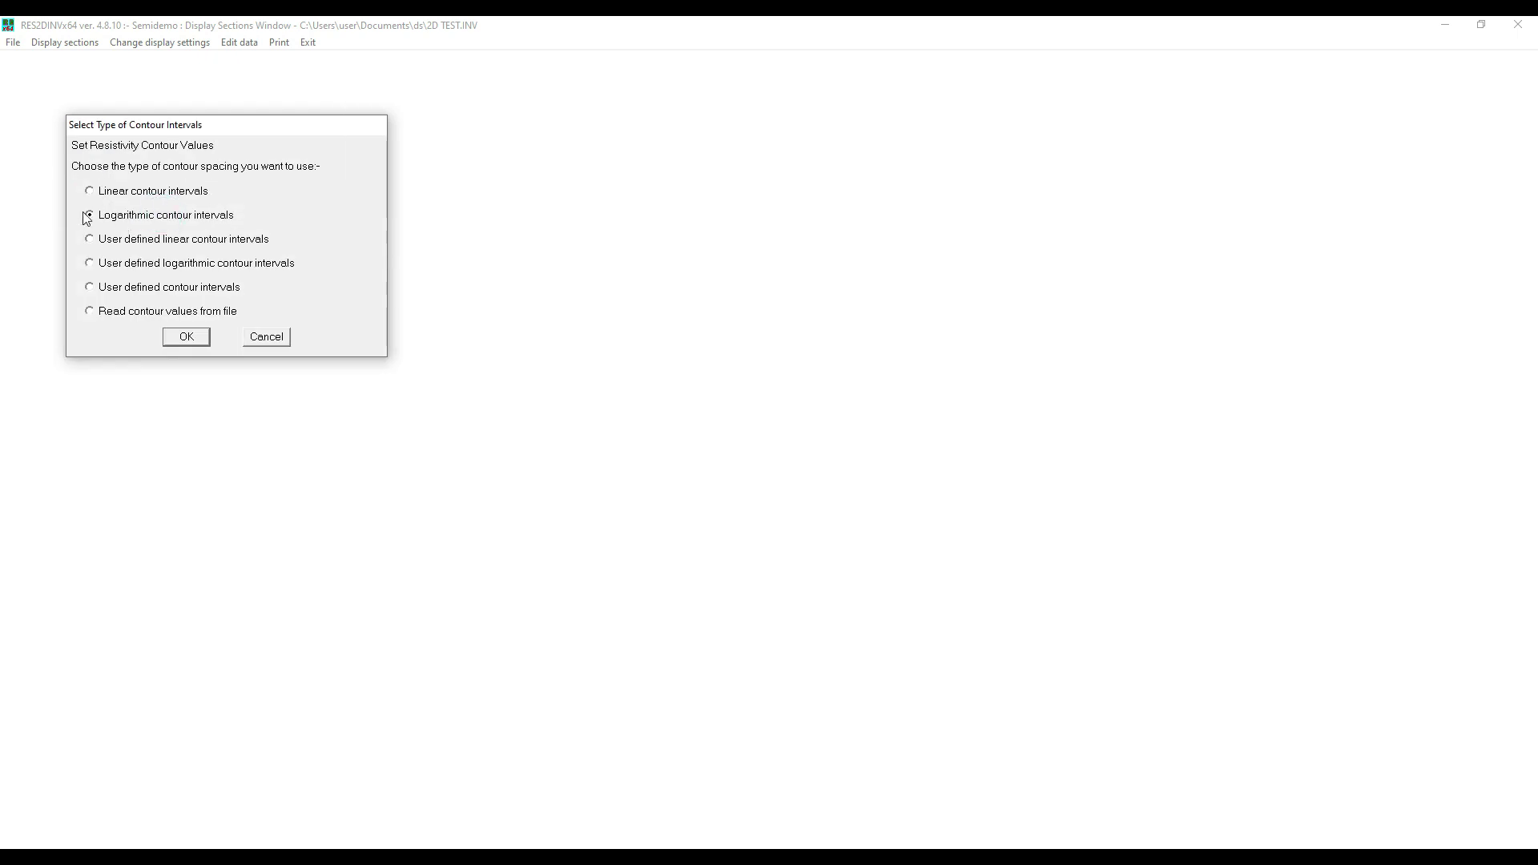
- Plot the model sections with logarithmic contour intervals for resistivity and linear contour intervals for IP
click(189, 338)
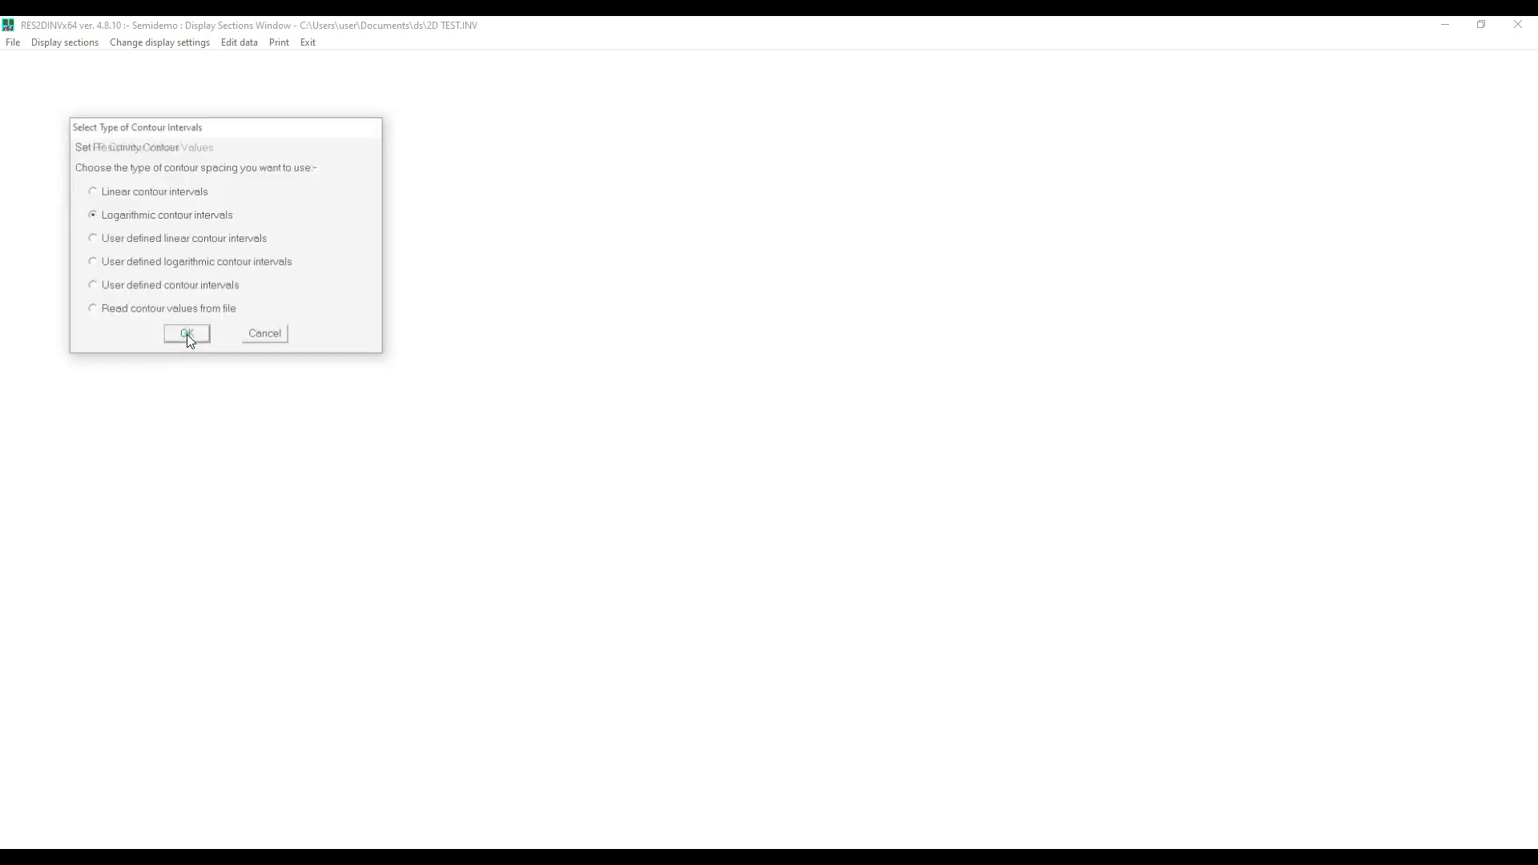
click(89, 192)
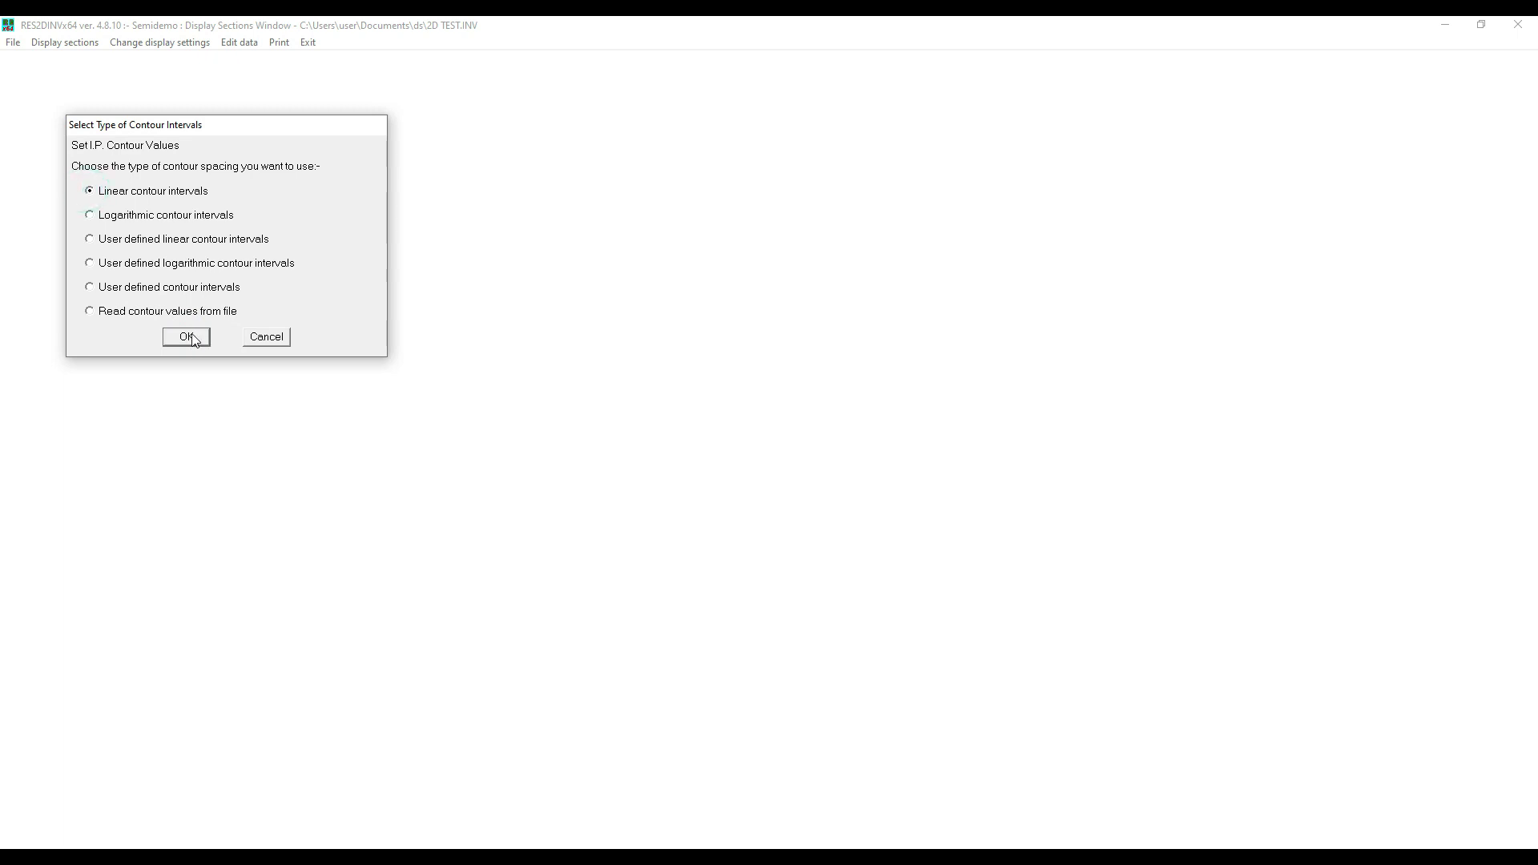
click(192, 338)
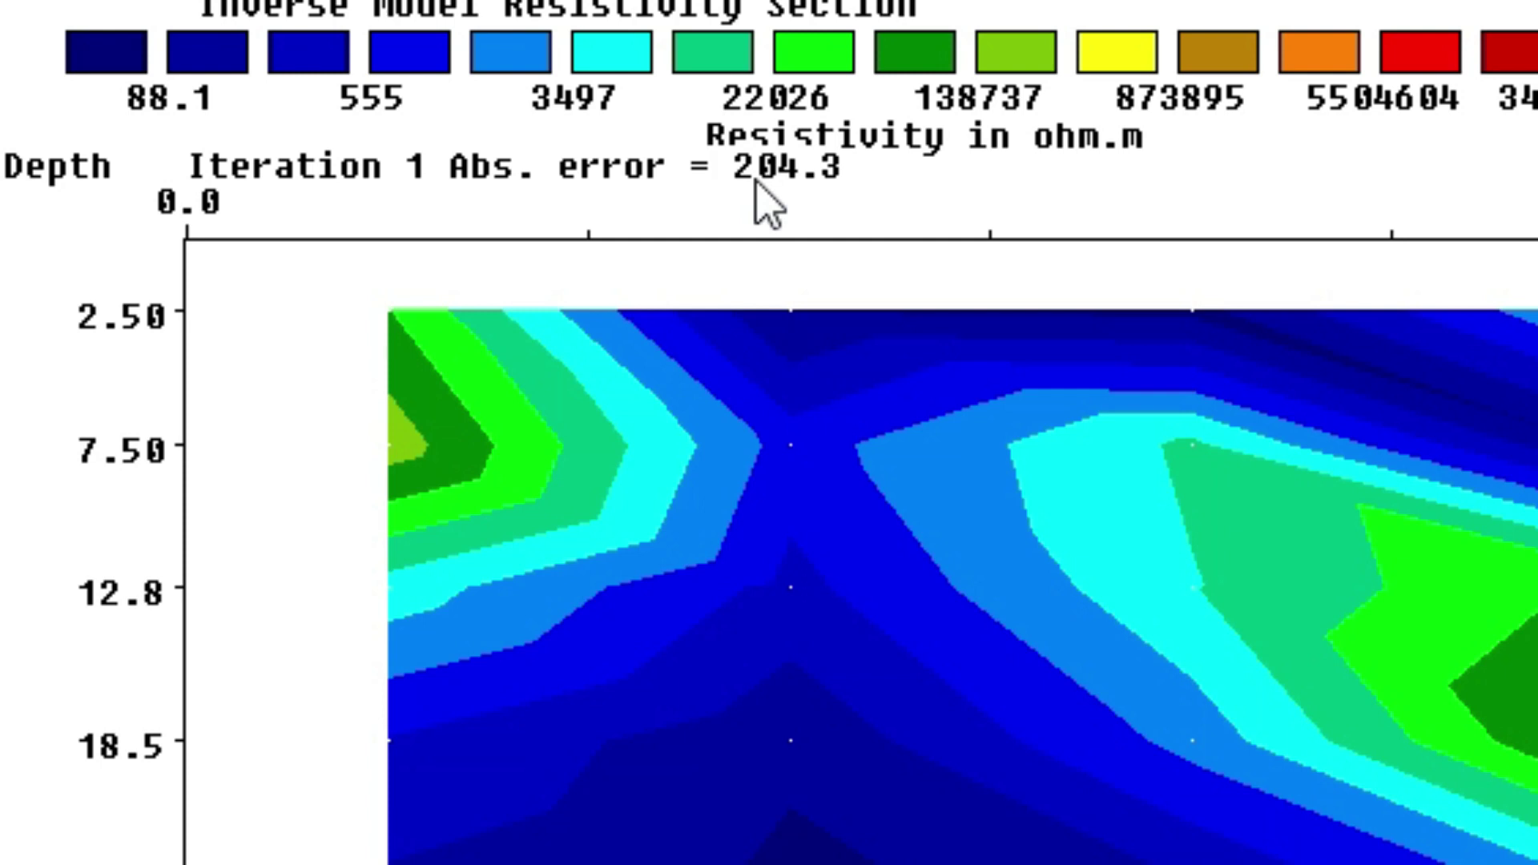
- Open the RMS error statistics for the displayed 2D TEST inversion
click(239, 41)
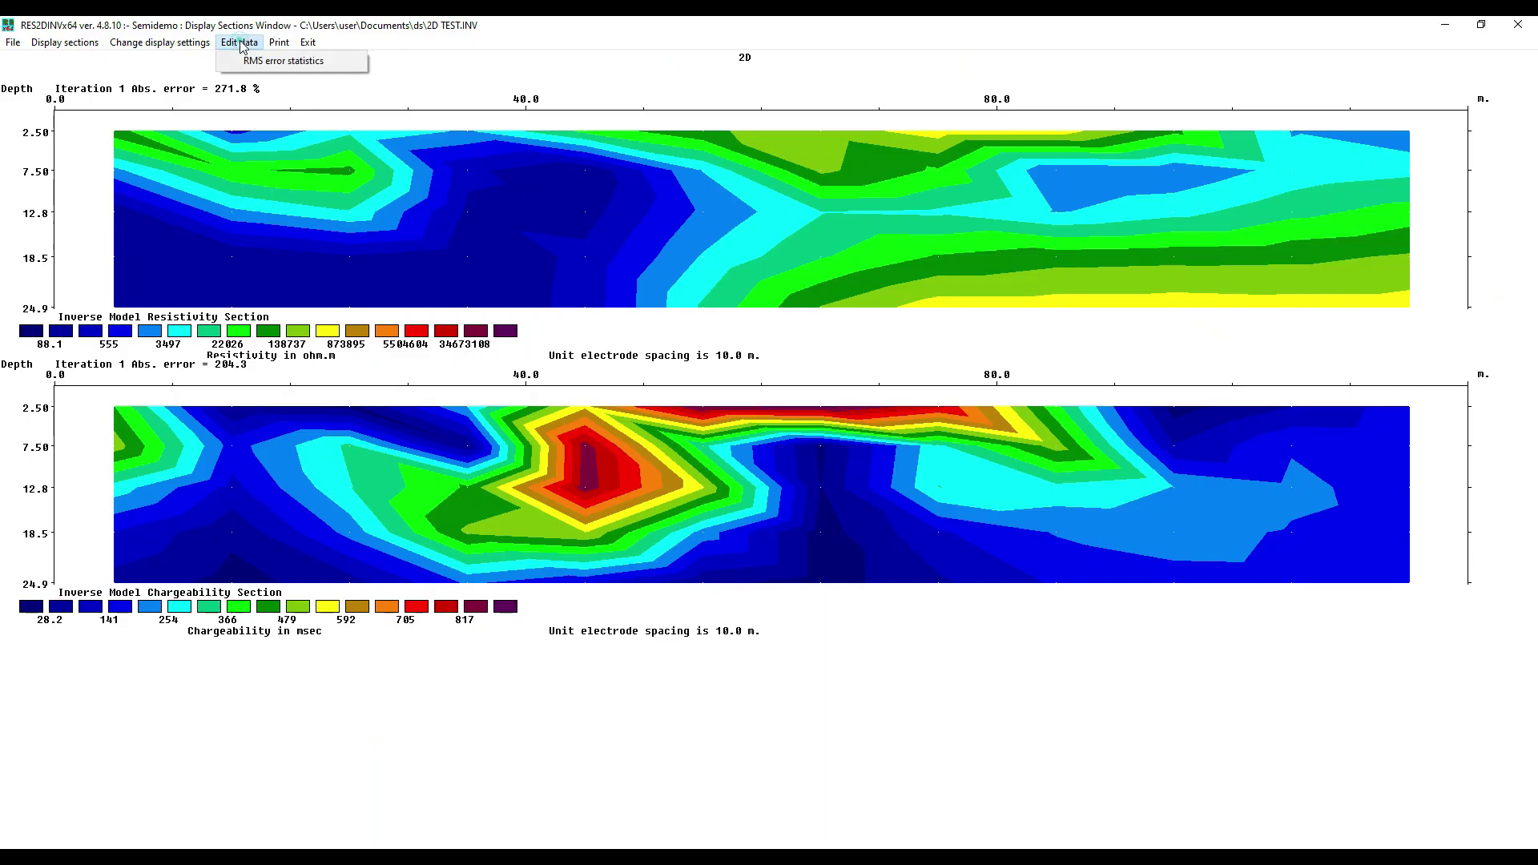
mouse_move(206, 47)
click(263, 62)
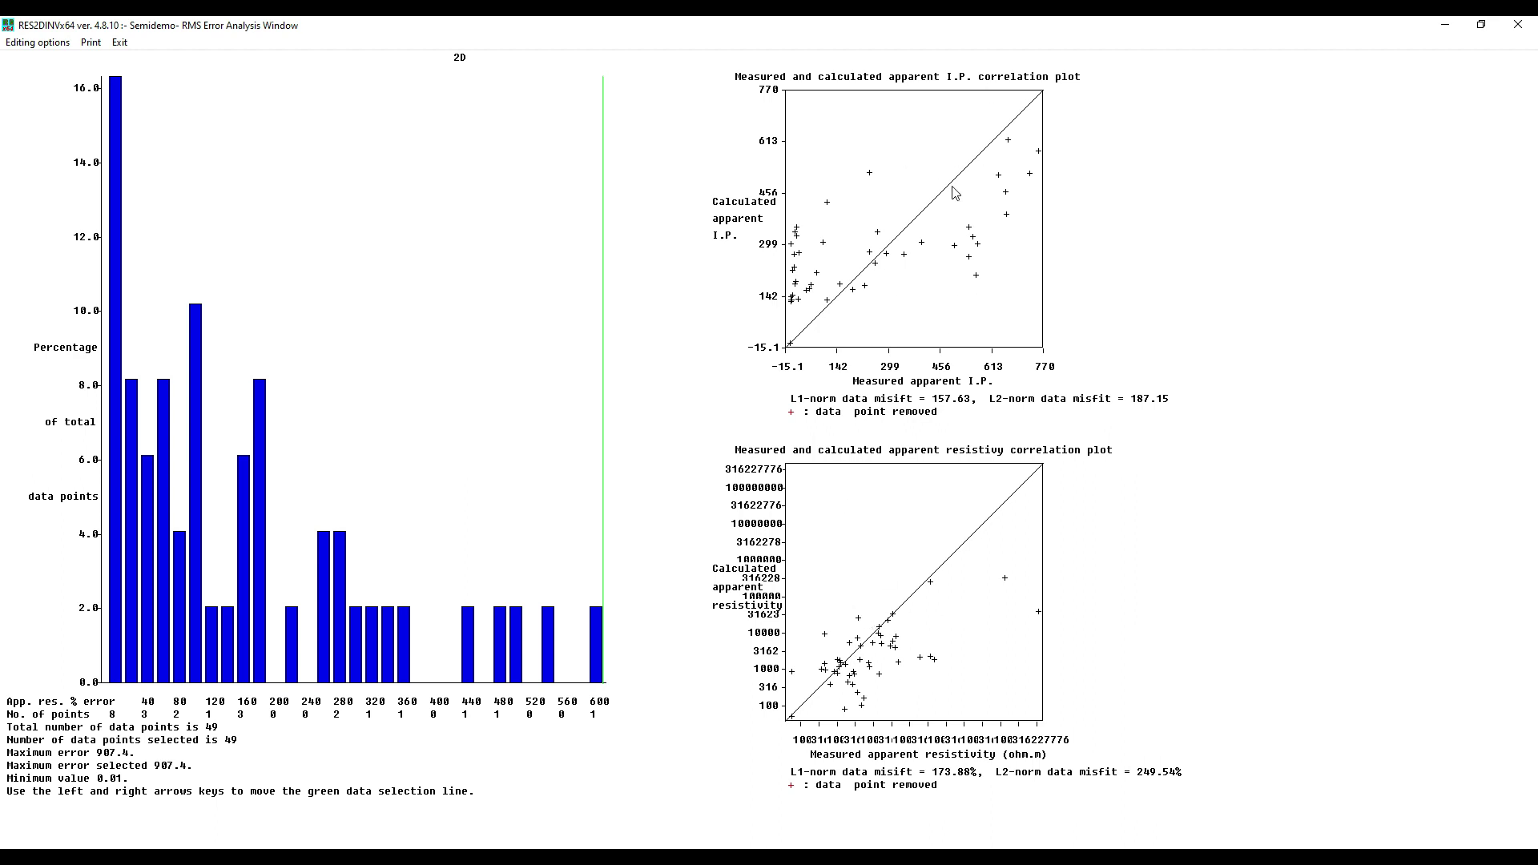
- Try out different maximum error cut-offs between 200 and 600 percent with the green data selection line
click(602, 417)
key(Left)
key(Right)
key(Left)
key(Left)
key(Left)
key(Left)
key(Left)
key(Left)
key(Left)
key(Left)
key(Left)
key(Left)
key(Left)
key(Left)
key(Left)
key(Left)
key(Left)
key(Left)
key(Left)
key(Left)
key(Left)
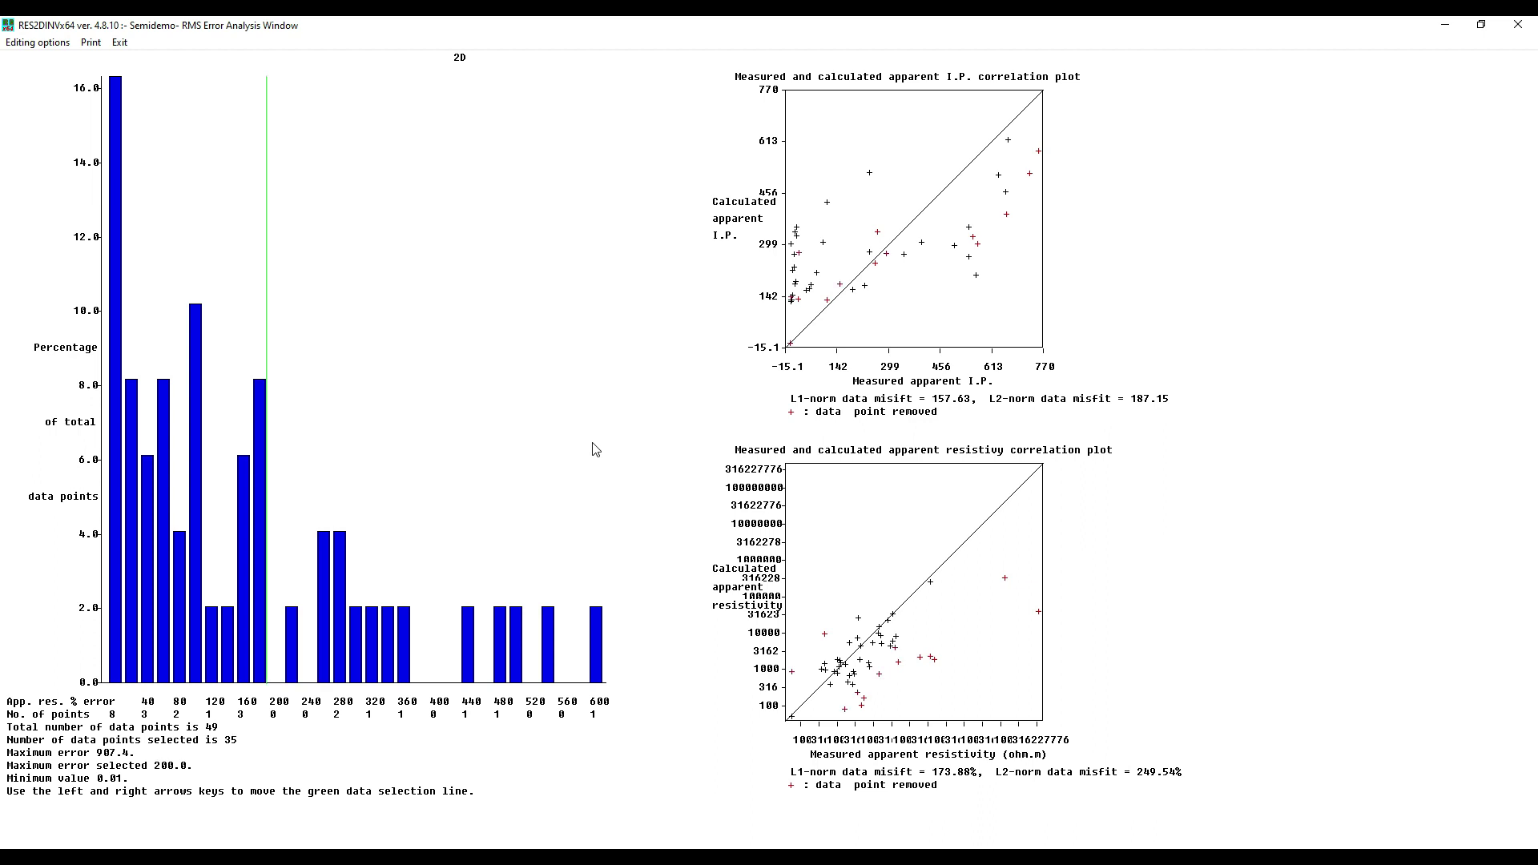
key(Right)
key(Right)
key(Right)
key(Right)
key(Right)
key(Right)
key(Right)
key(Right)
key(Right)
key(Right)
key(Right)
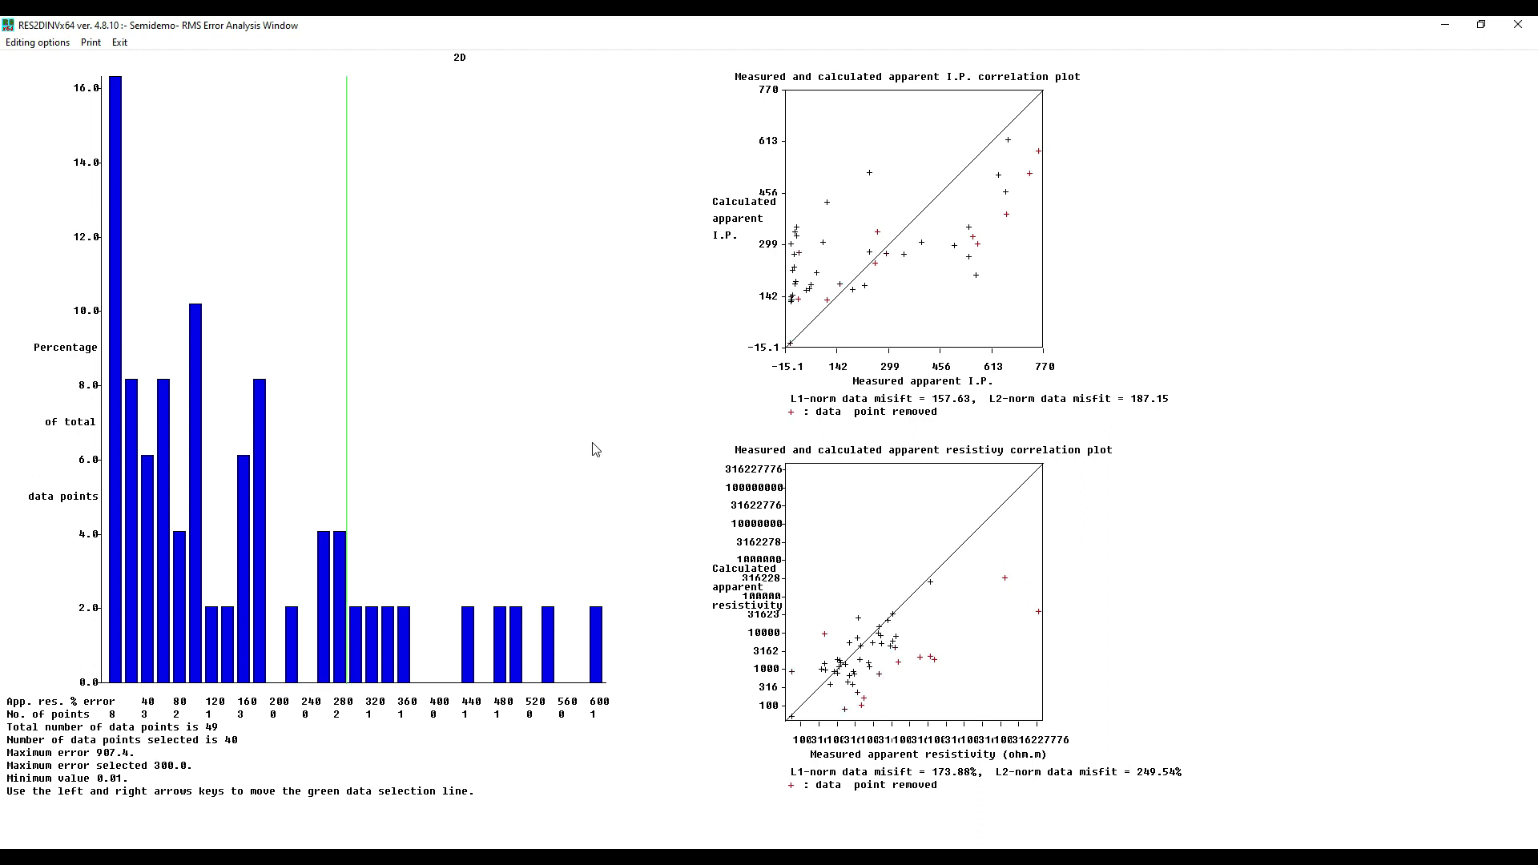
key(Right)
key(Right)
key(Right)
key(Right)
key(Right)
key(Right)
key(Right)
key(Right)
key(Right)
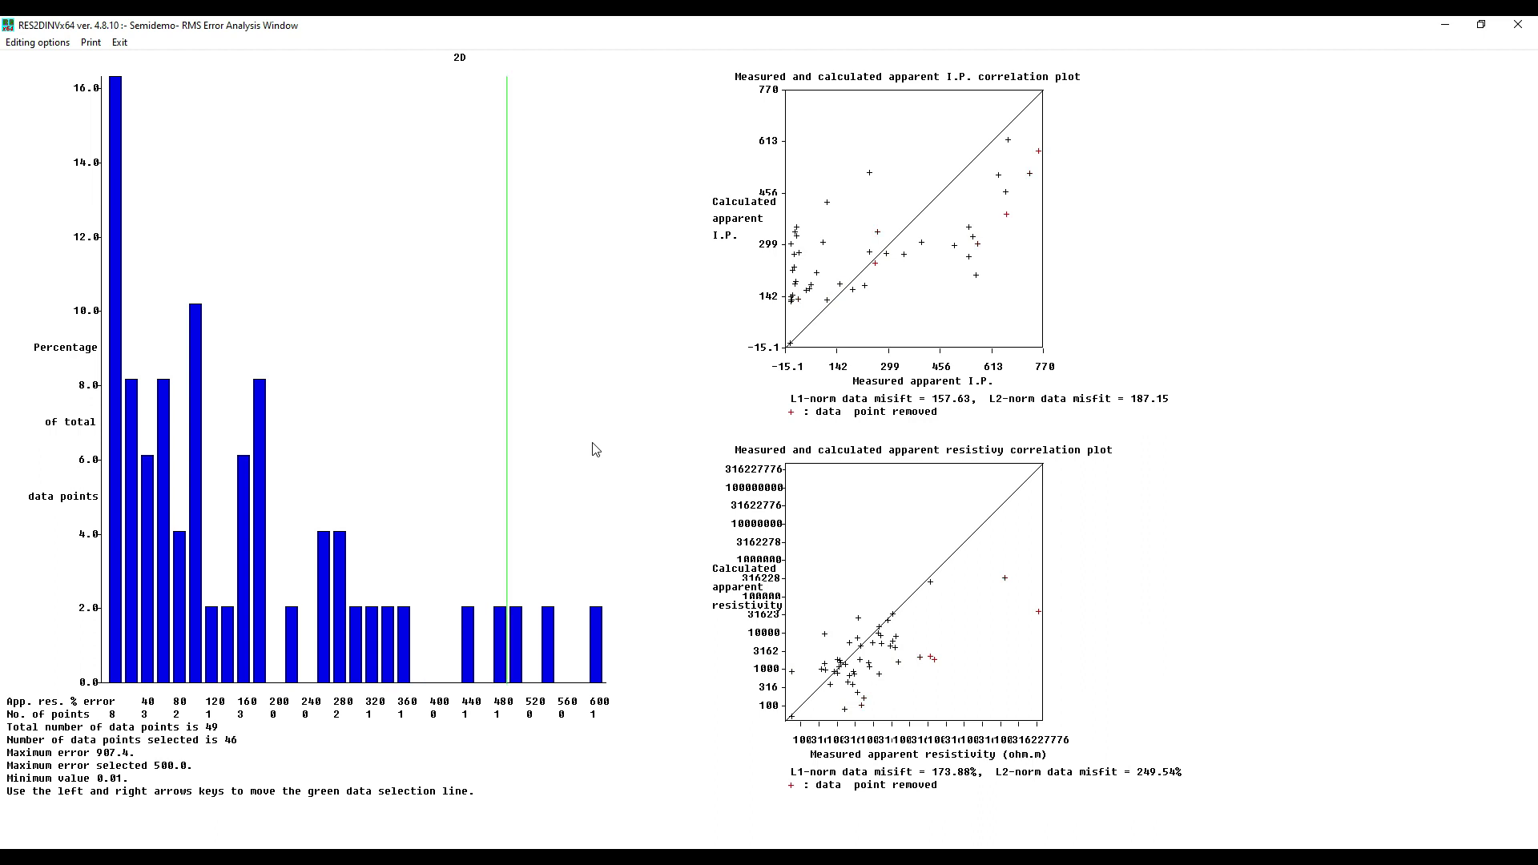
key(Right)
key(Left)
key(Left)
key(Left)
key(Left)
key(Left)
key(Left)
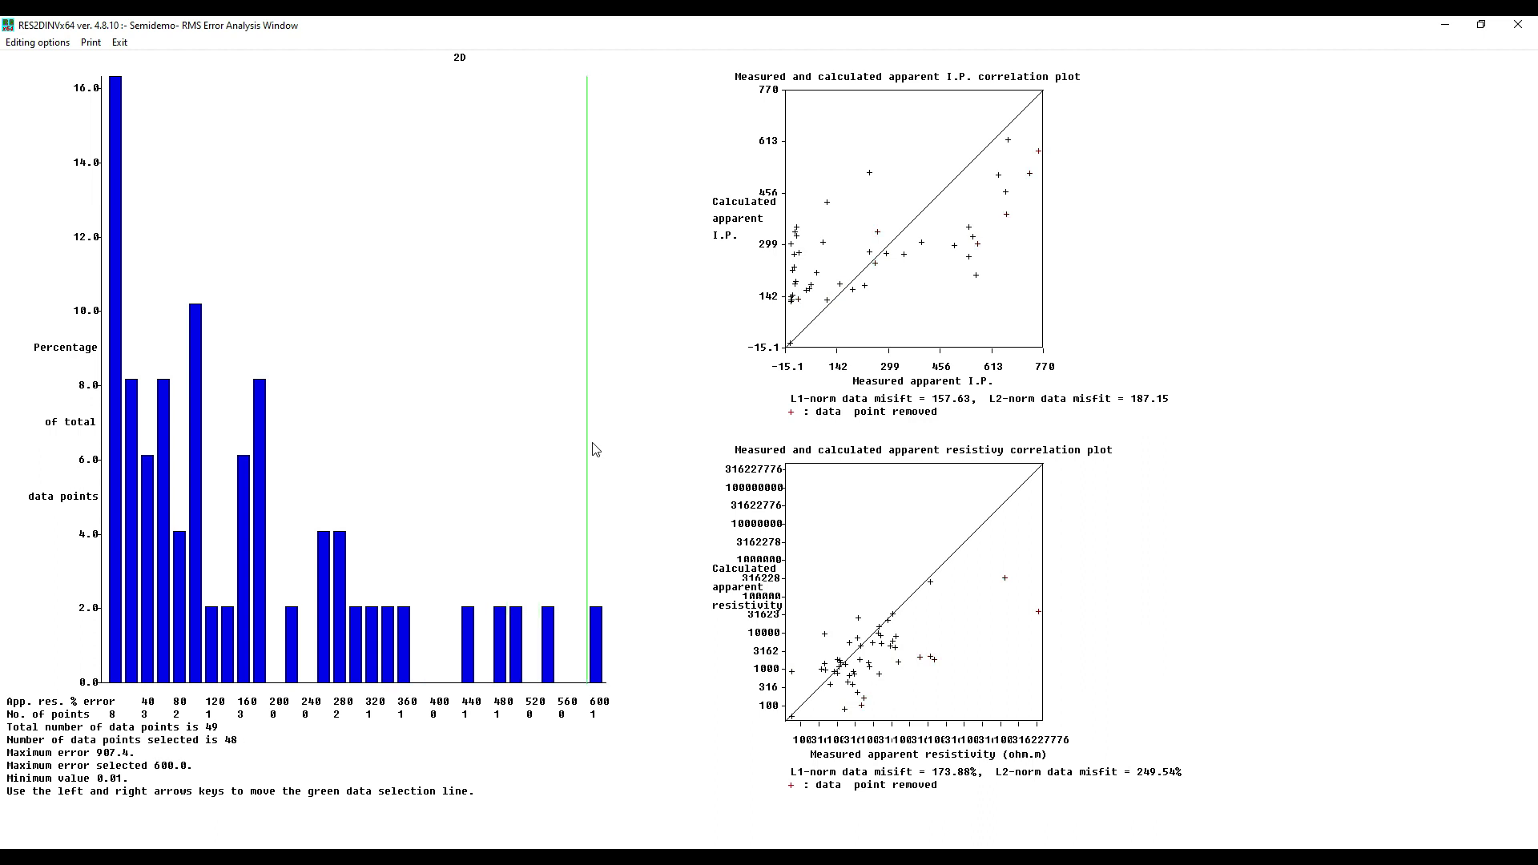
key(Left)
key(Left)
key(Left)
key(Left)
key(Left)
key(Left)
key(Left)
key(Left)
key(Left)
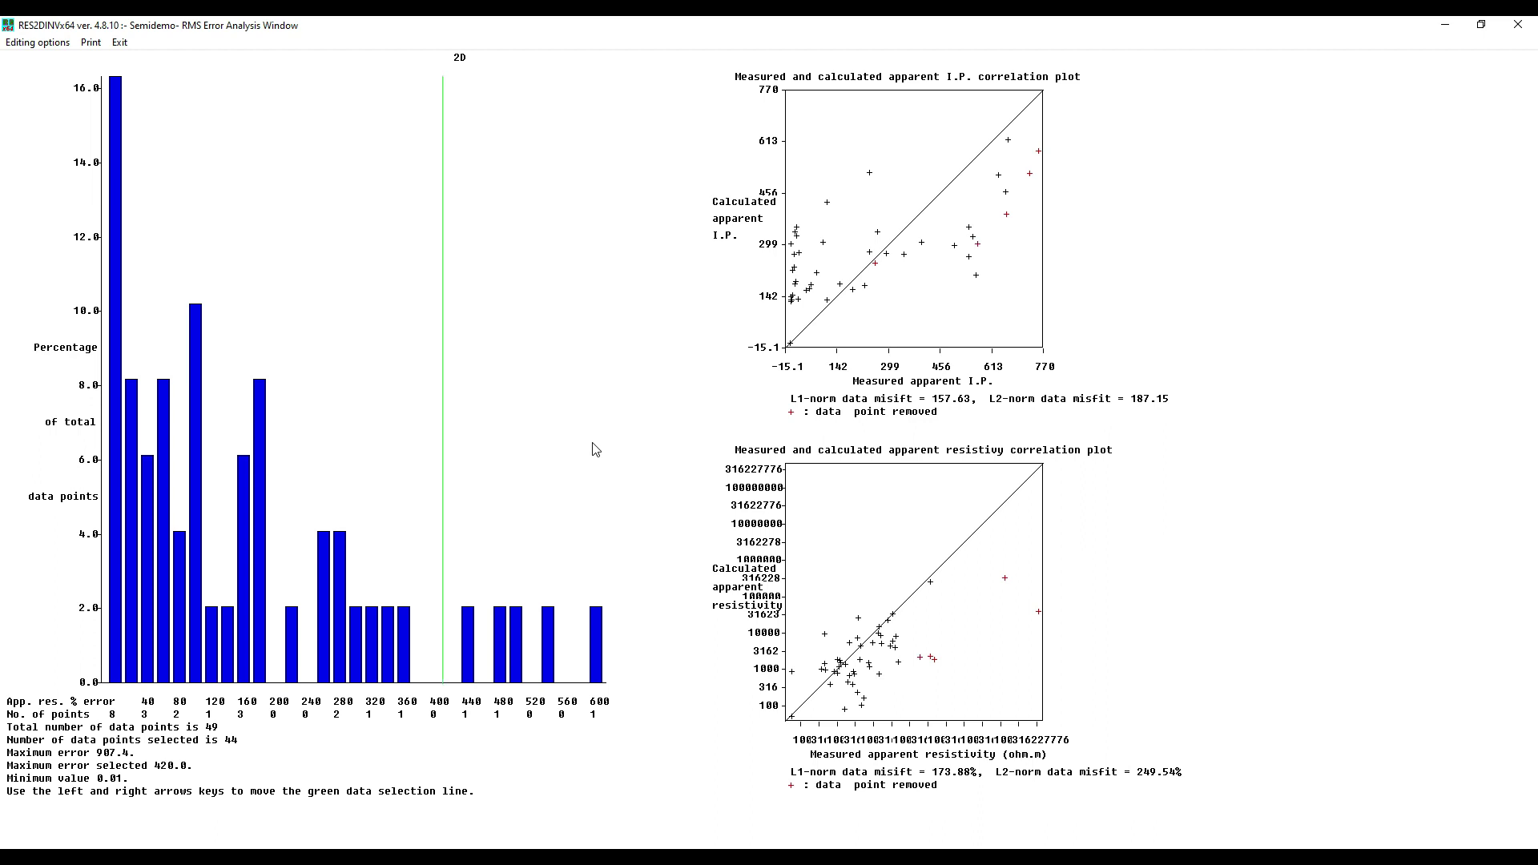
key(Left)
key(Left)
key(Left)
key(Left)
key(Left)
key(Left)
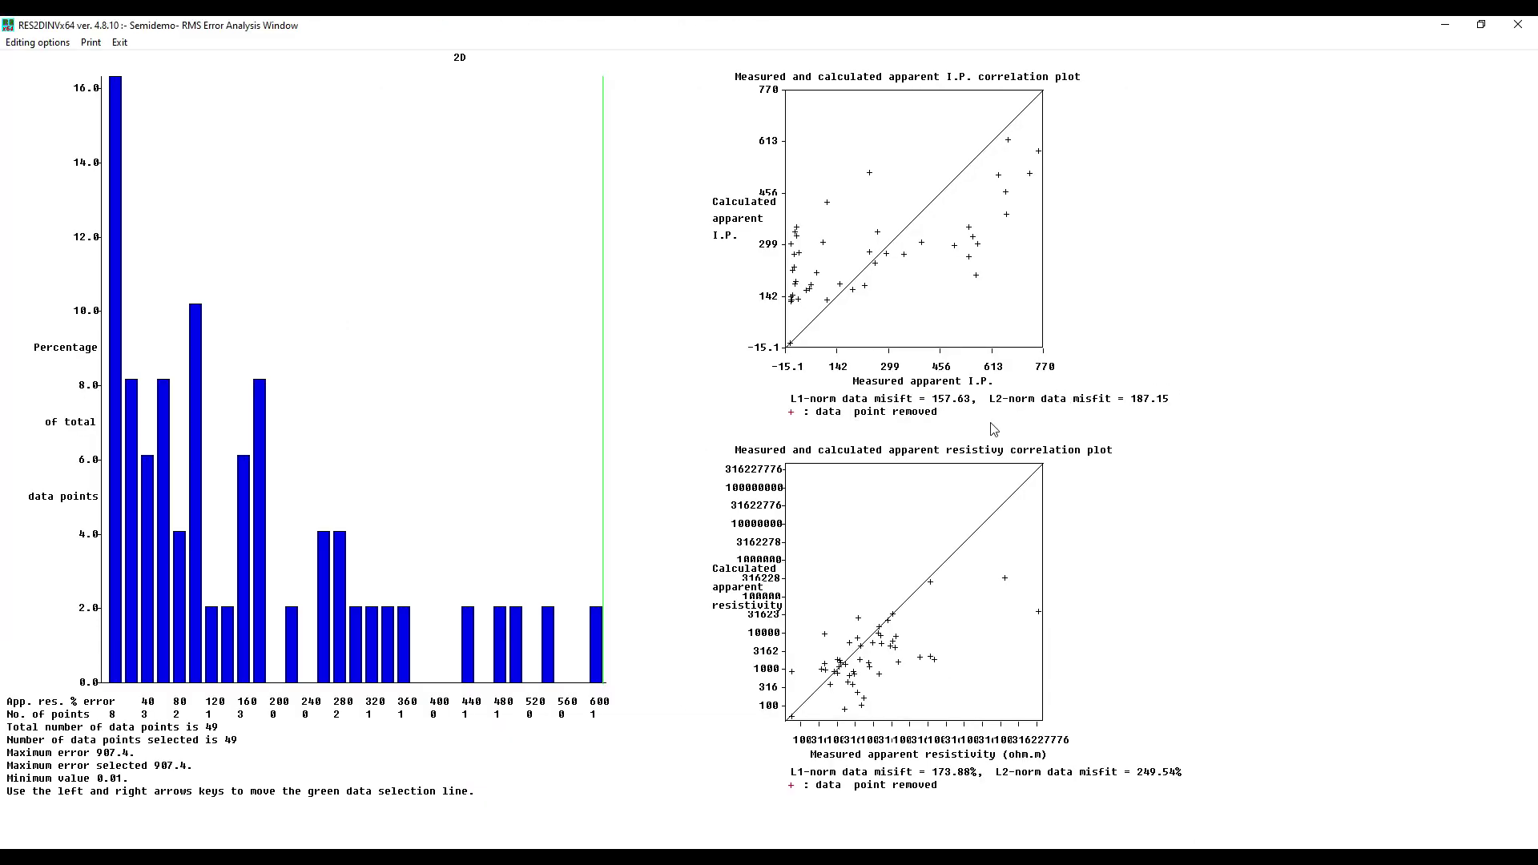
- Lower the data selection limit to a maximum apparent resistivity error of 120 percent
key(Left)
key(Left)
key(Left)
key(Left)
key(Left)
key(Left)
key(Left)
key(Left)
key(Left)
key(Left)
key(Left)
key(Left)
key(Left)
key(Left)
key(Left)
key(Left)
key(Left)
key(Left)
key(Left)
key(Left)
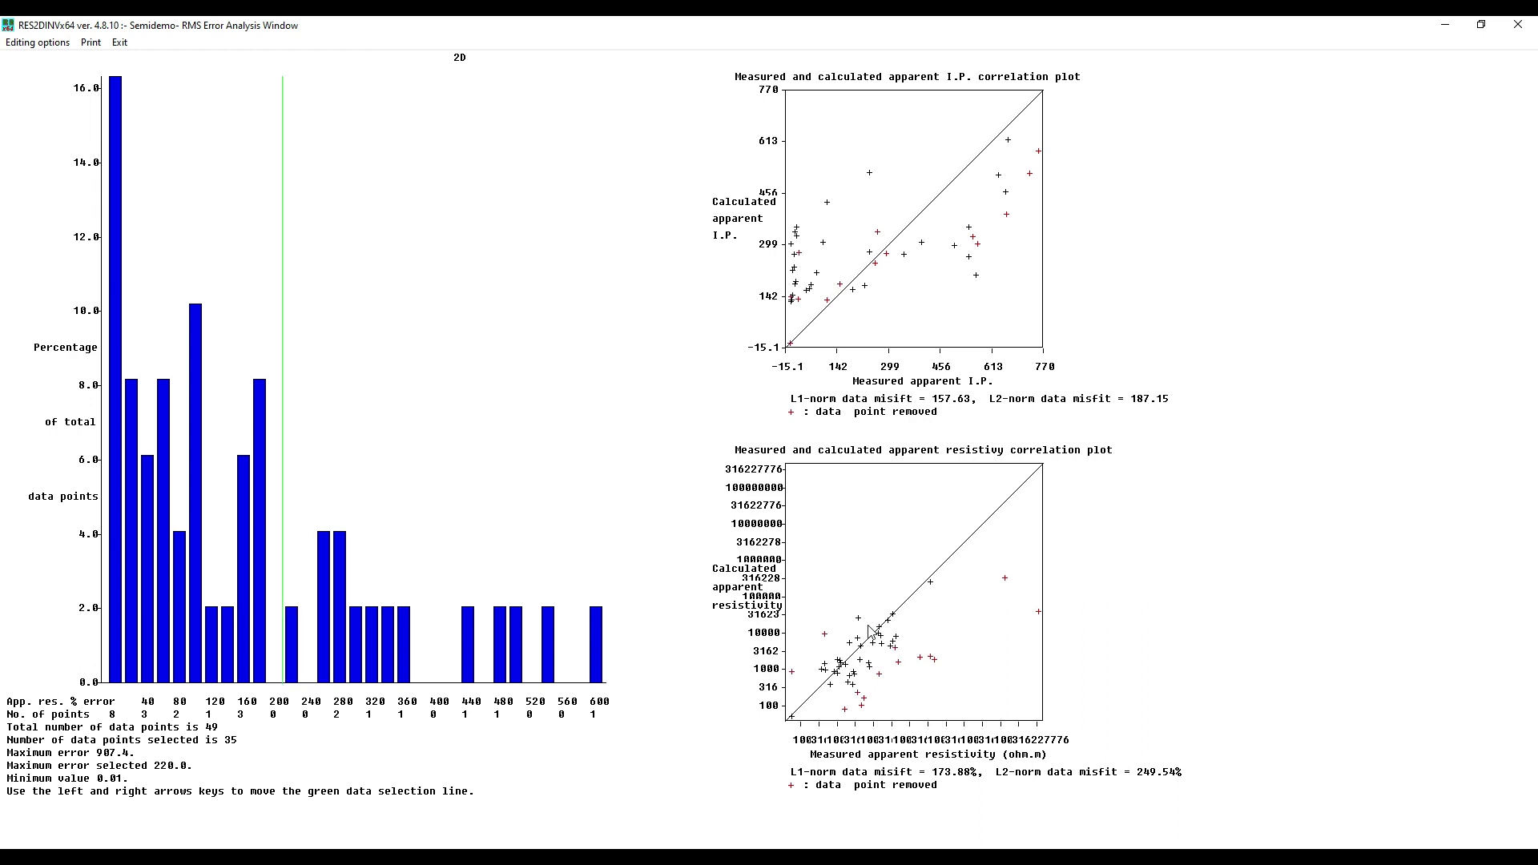
key(Left)
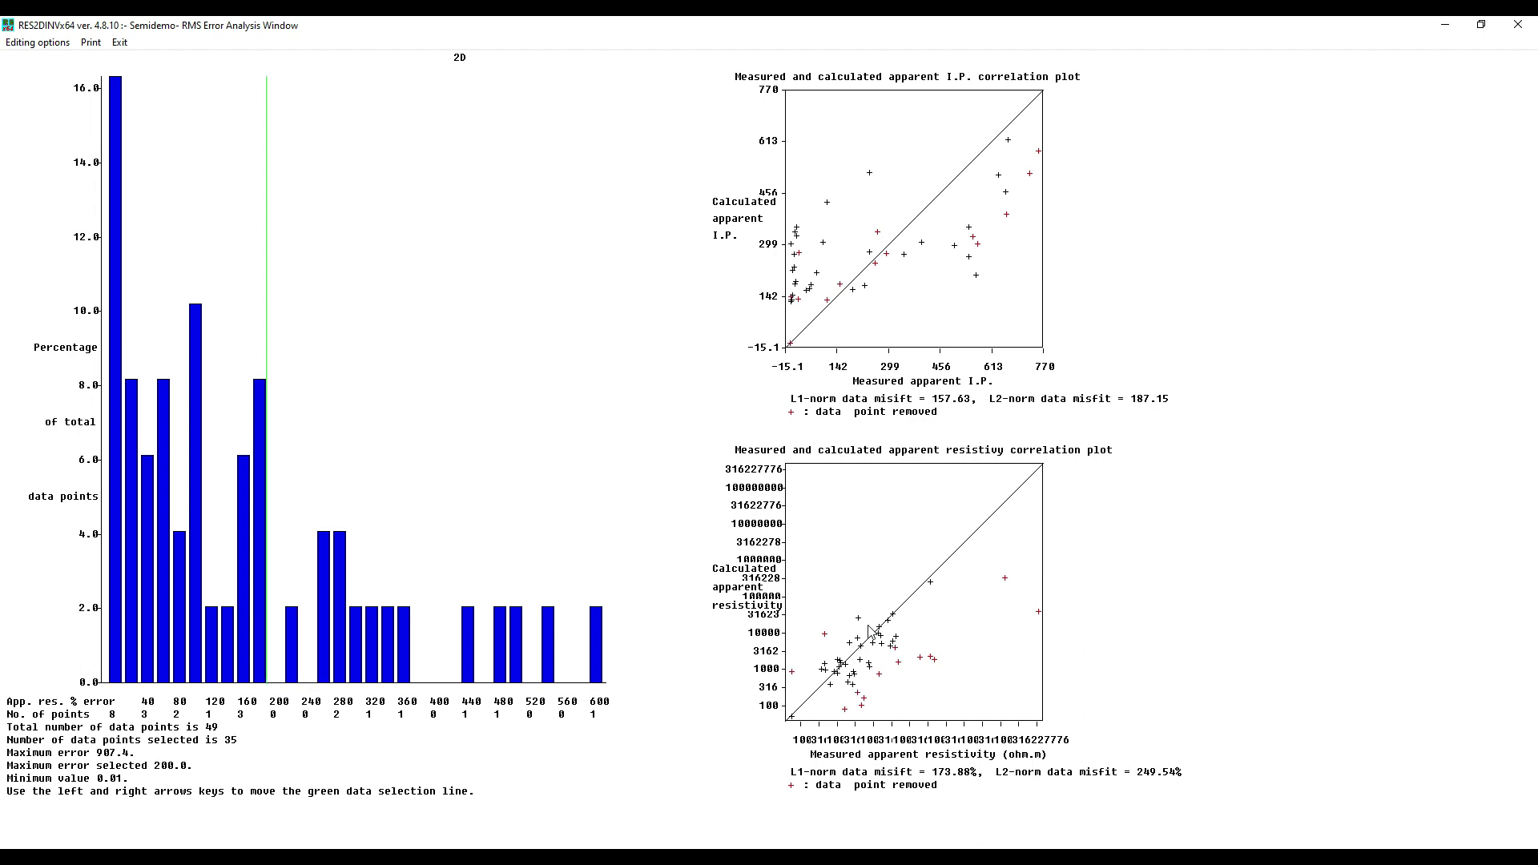
key(Left)
key(Left)
key(Left)
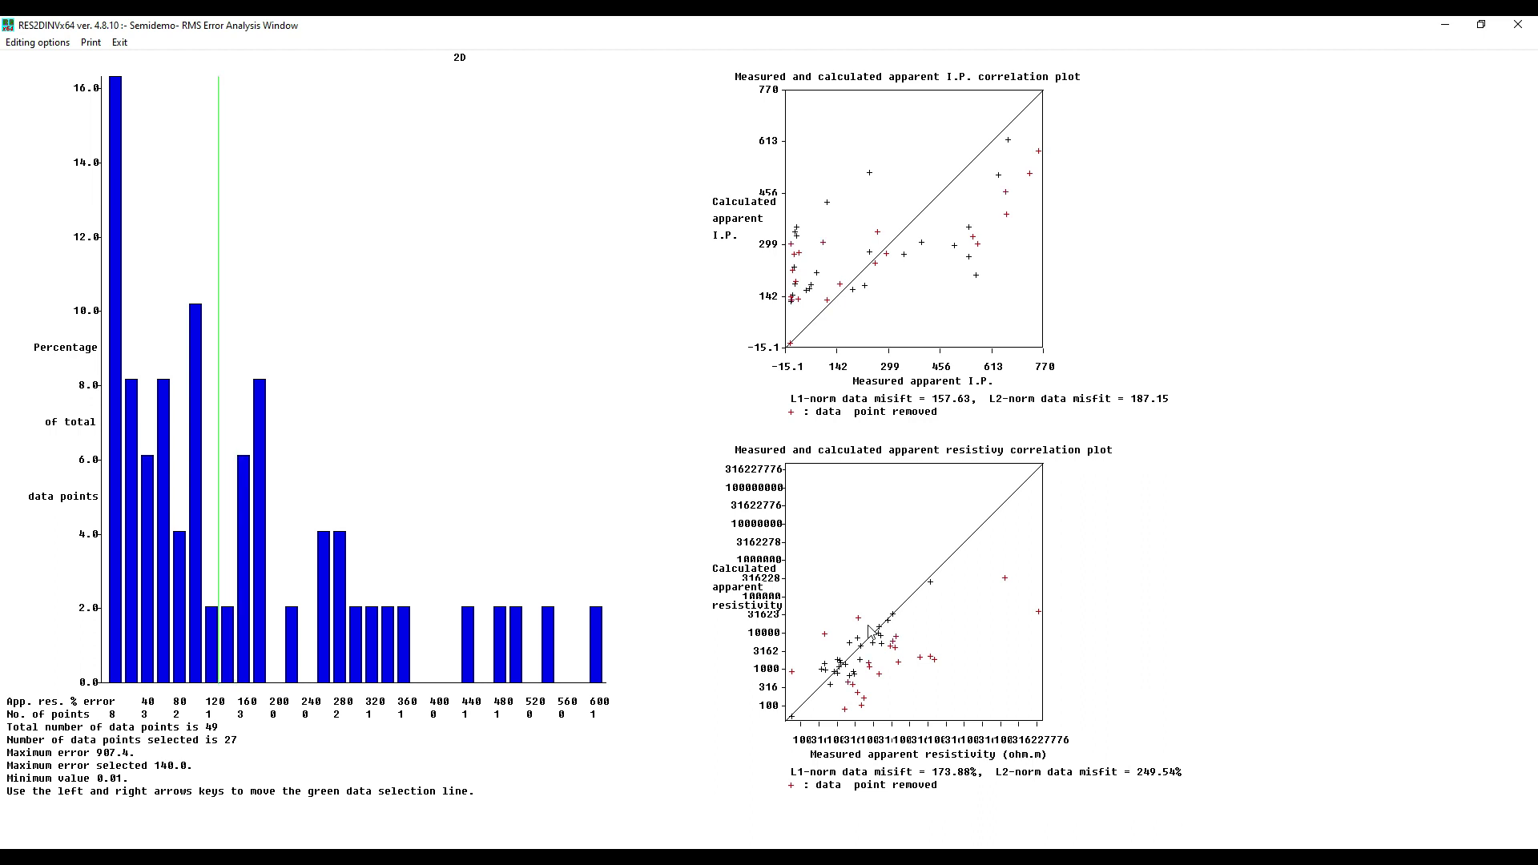
key(Left)
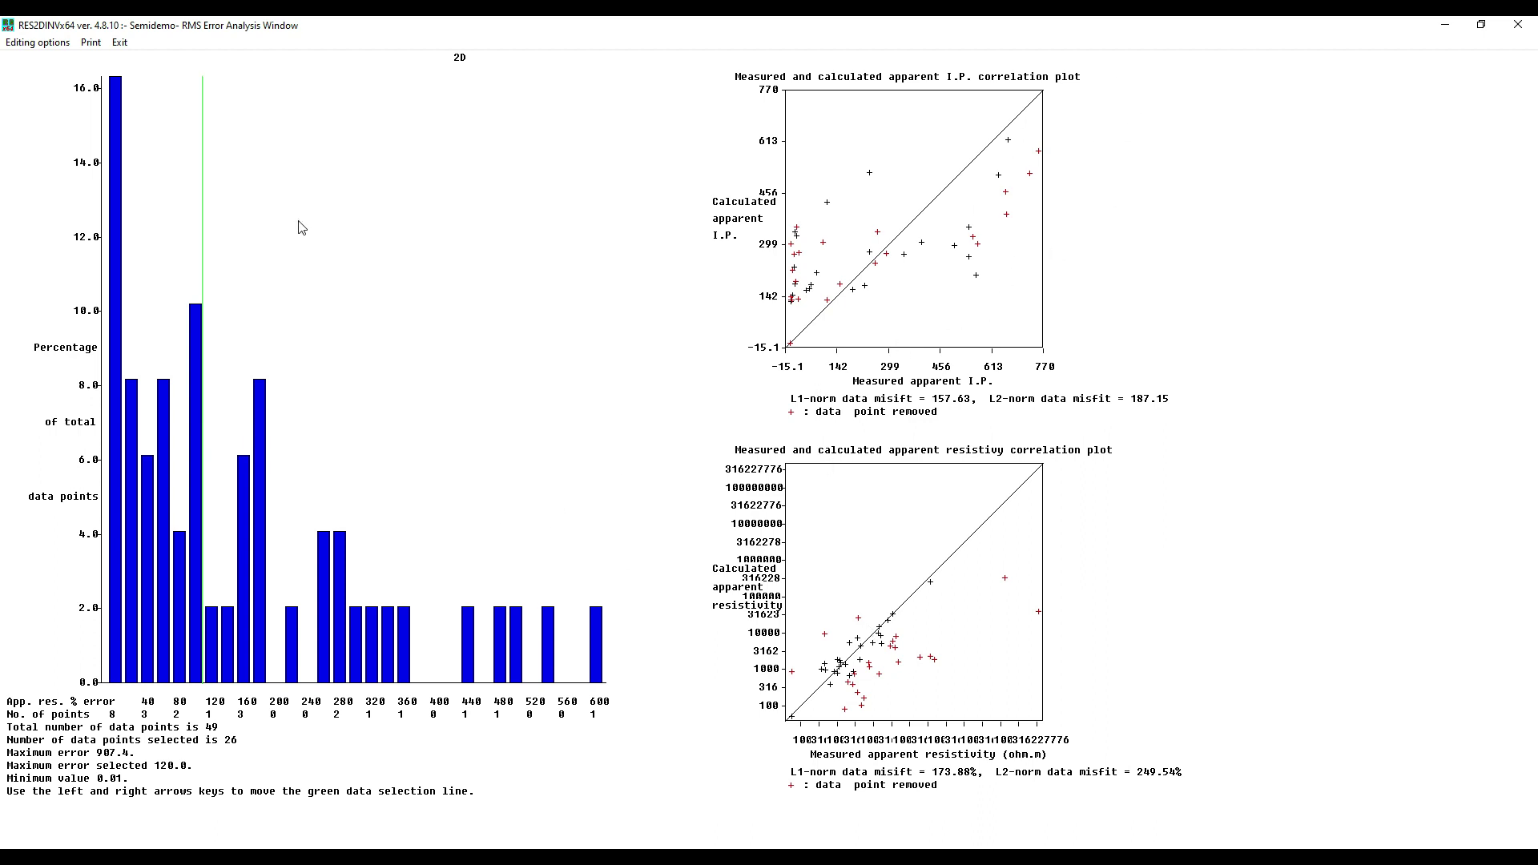
- Leave the RMS error analysis, trim the data set to the selected limits and save the edited data as RMS REDUCED.dat
click(120, 44)
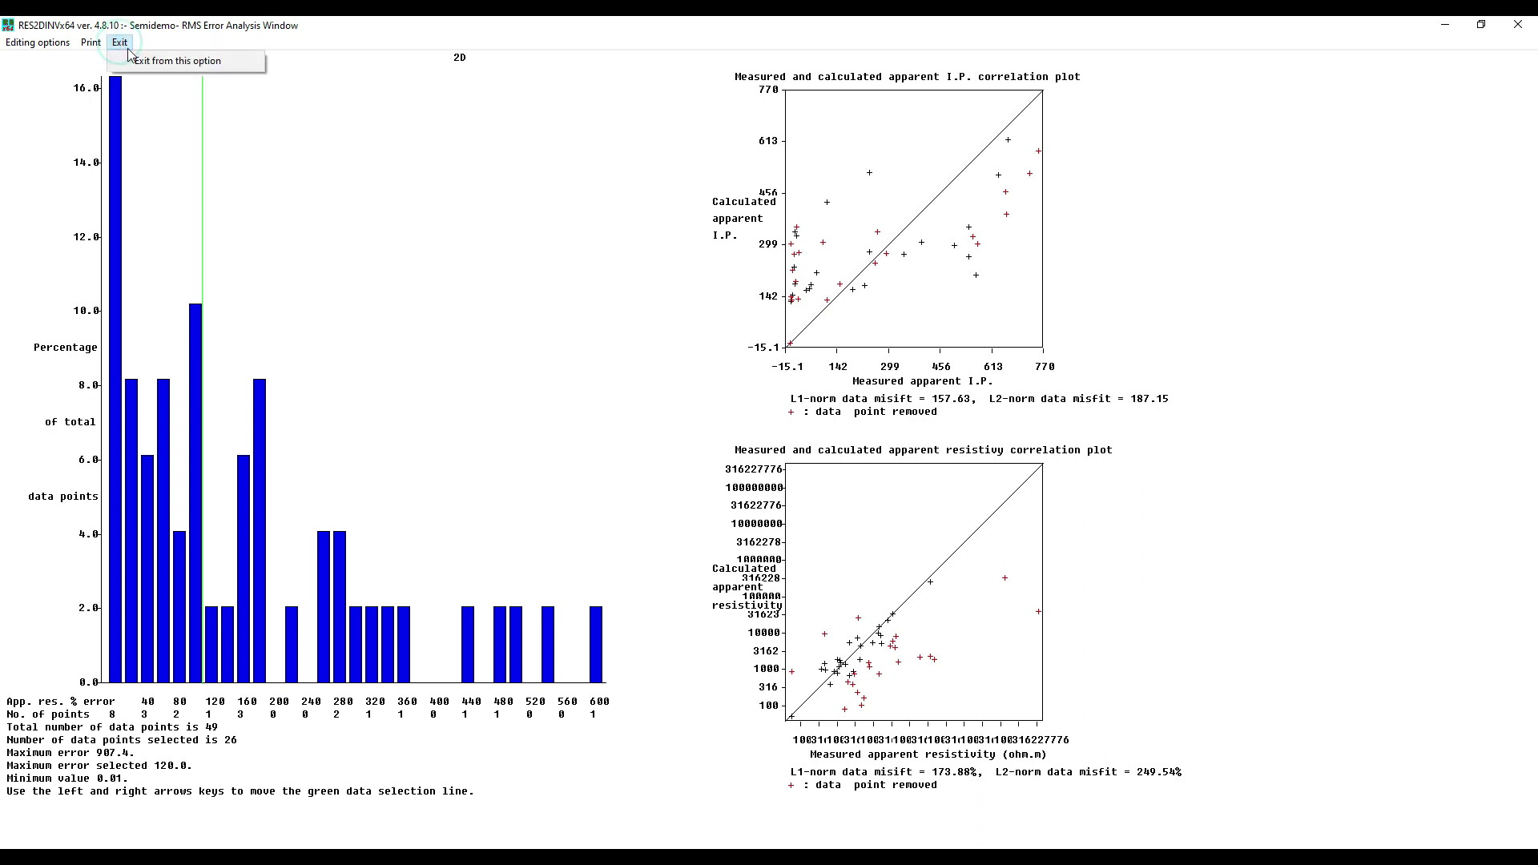
click(138, 62)
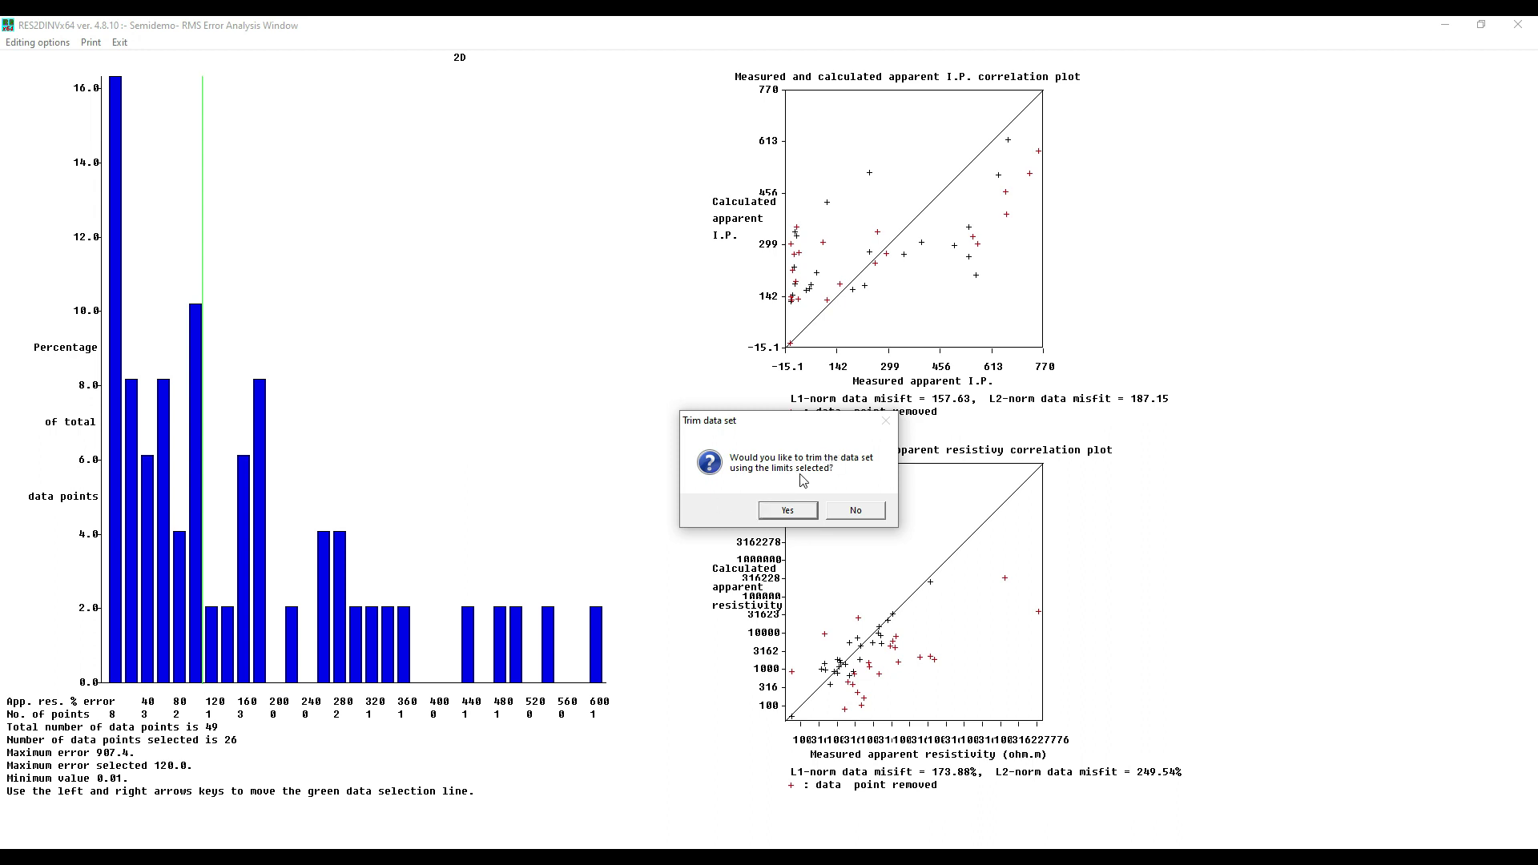
click(789, 515)
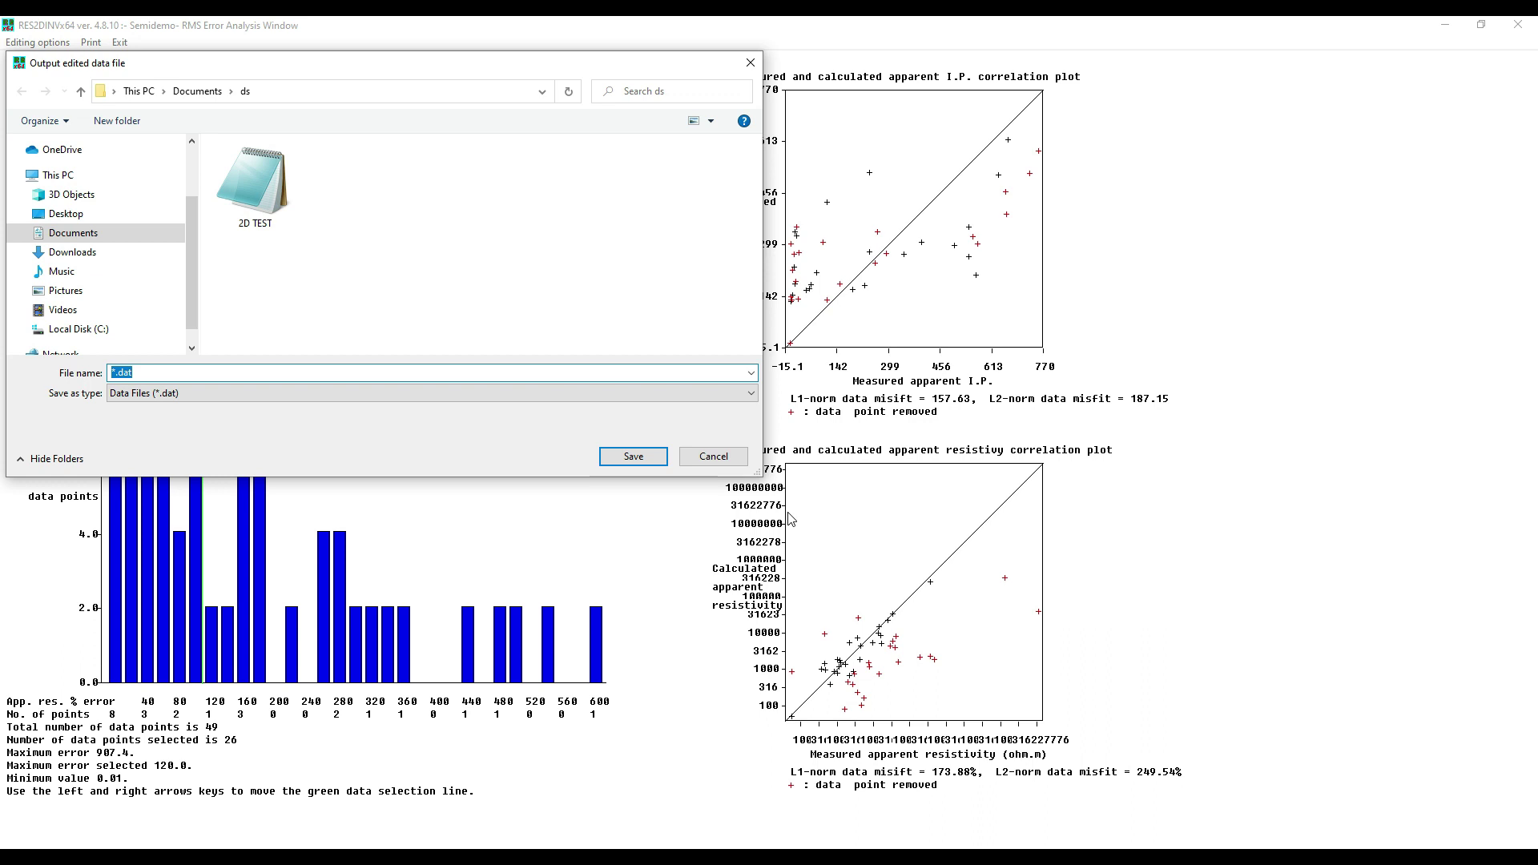
text(RMS REDUCED)
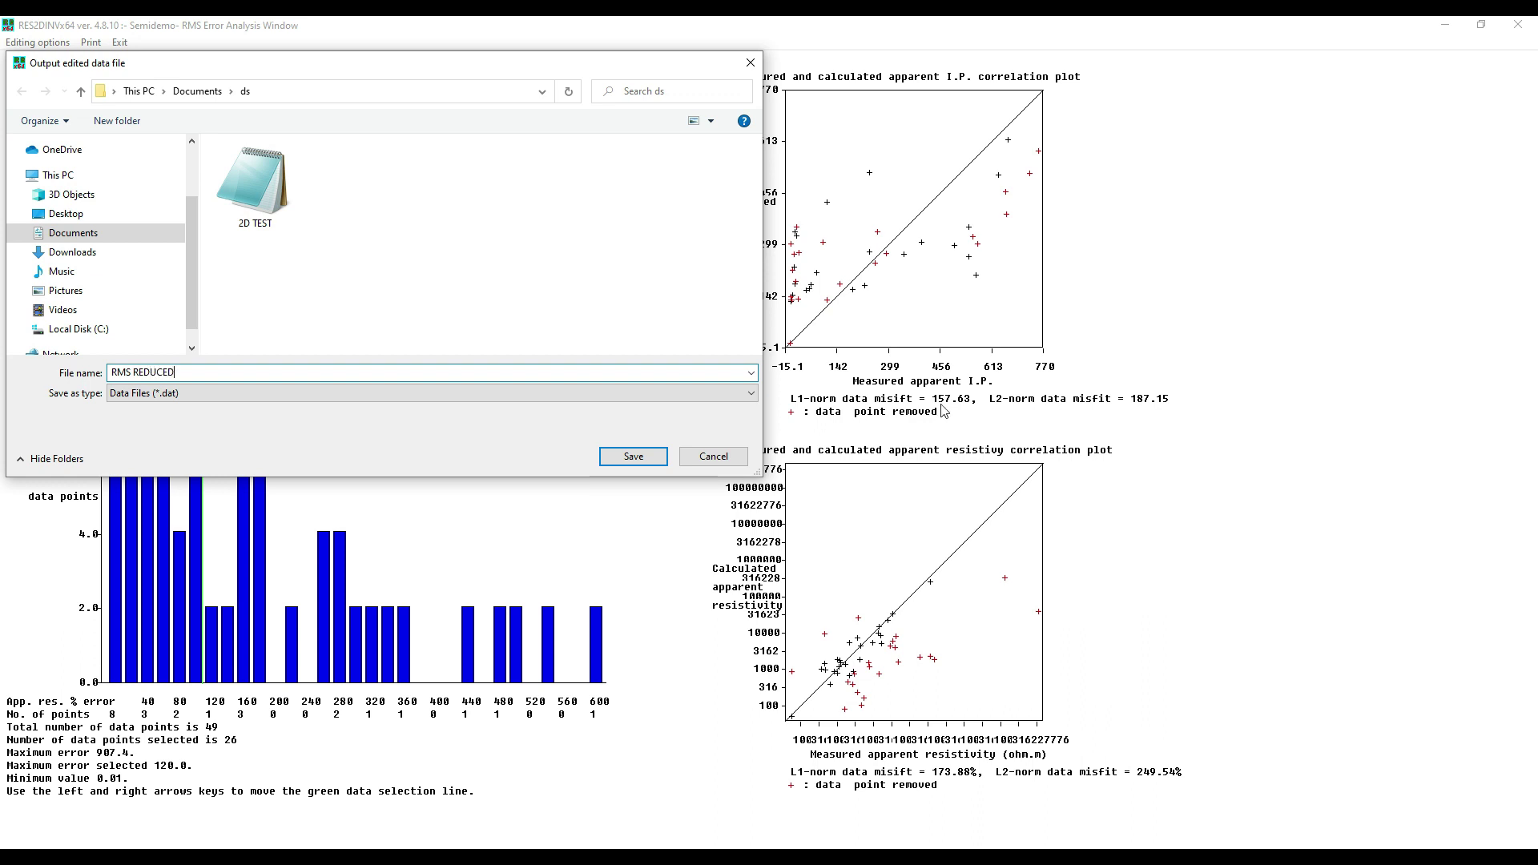
click(632, 459)
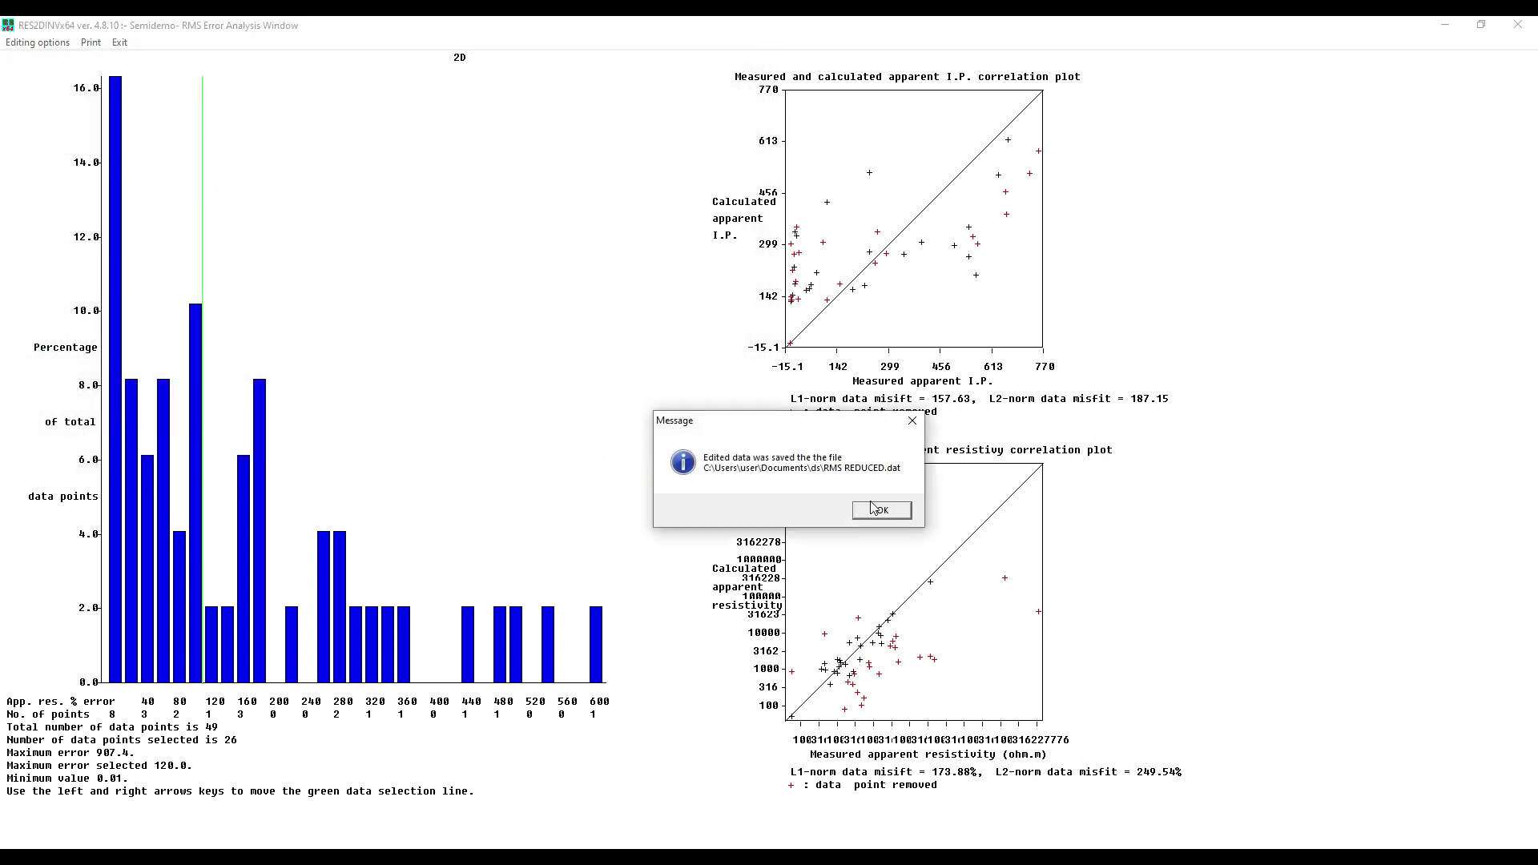
click(878, 510)
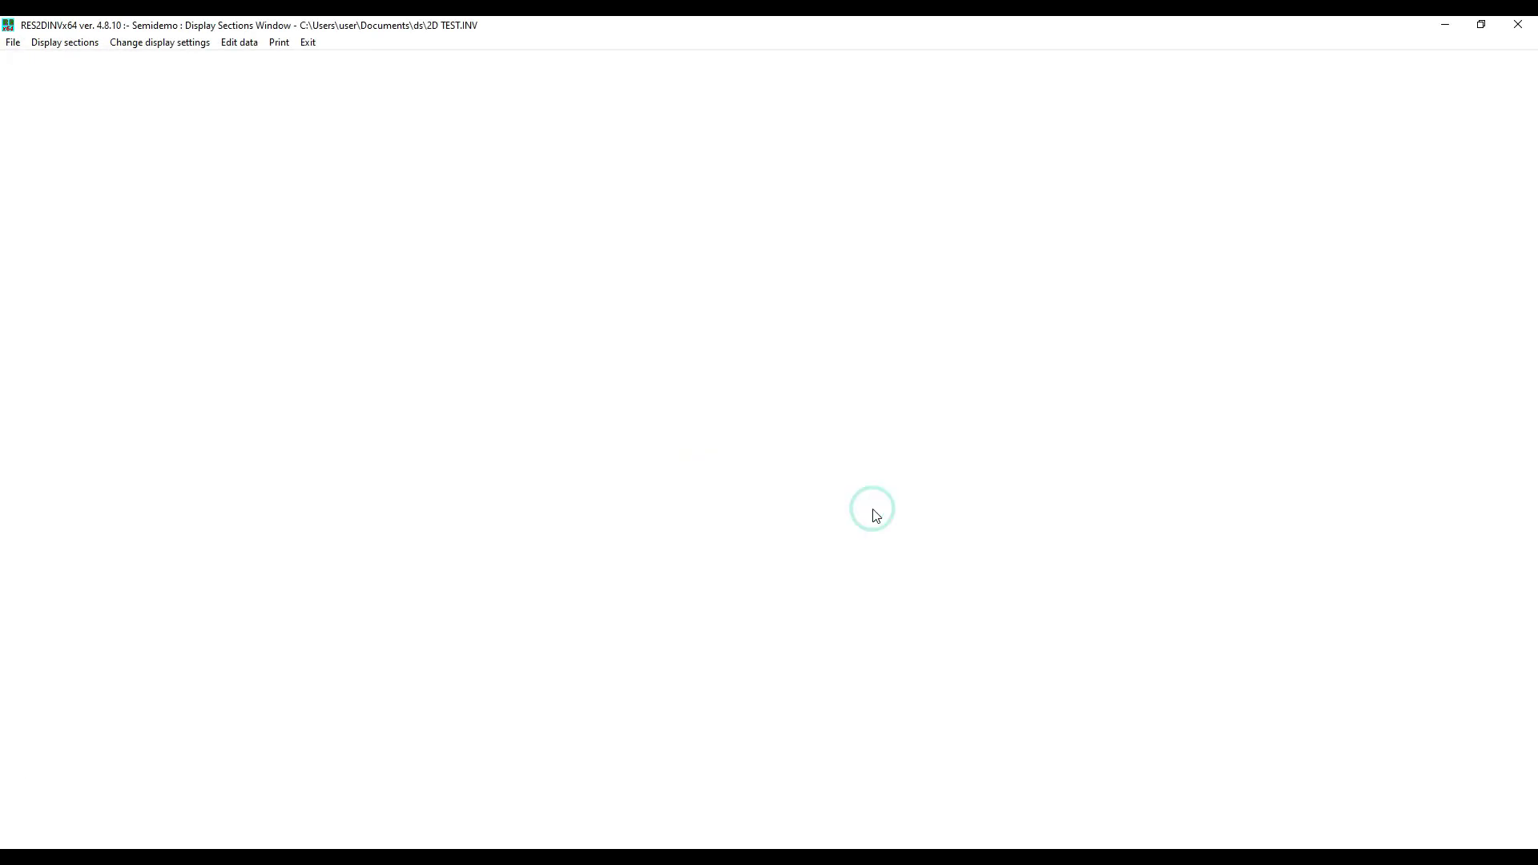
- Quit the display sections window and read in the RMS REDUCED data file
click(311, 46)
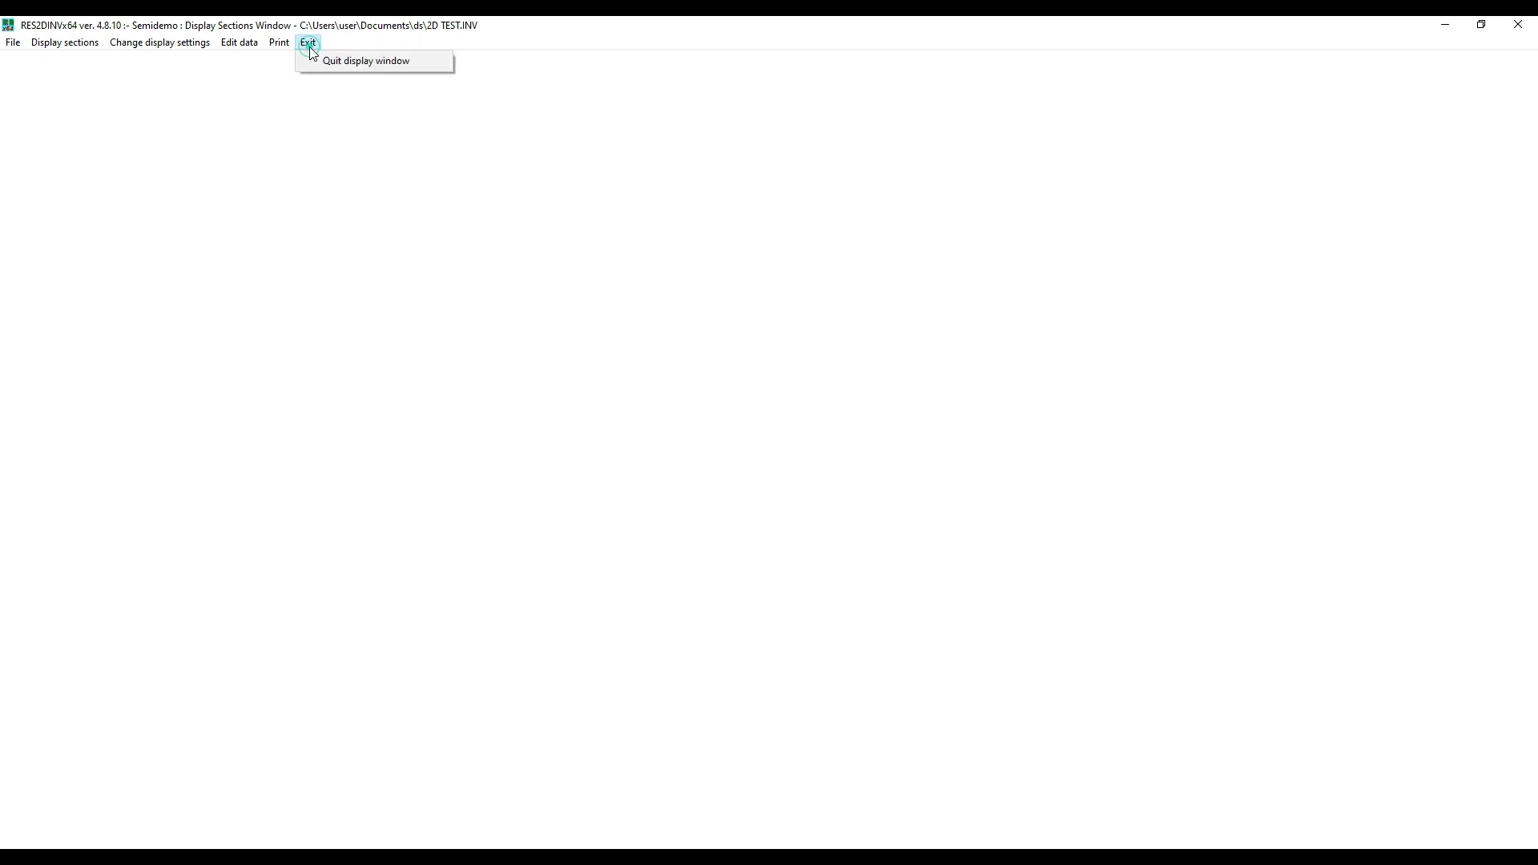
click(347, 61)
click(13, 45)
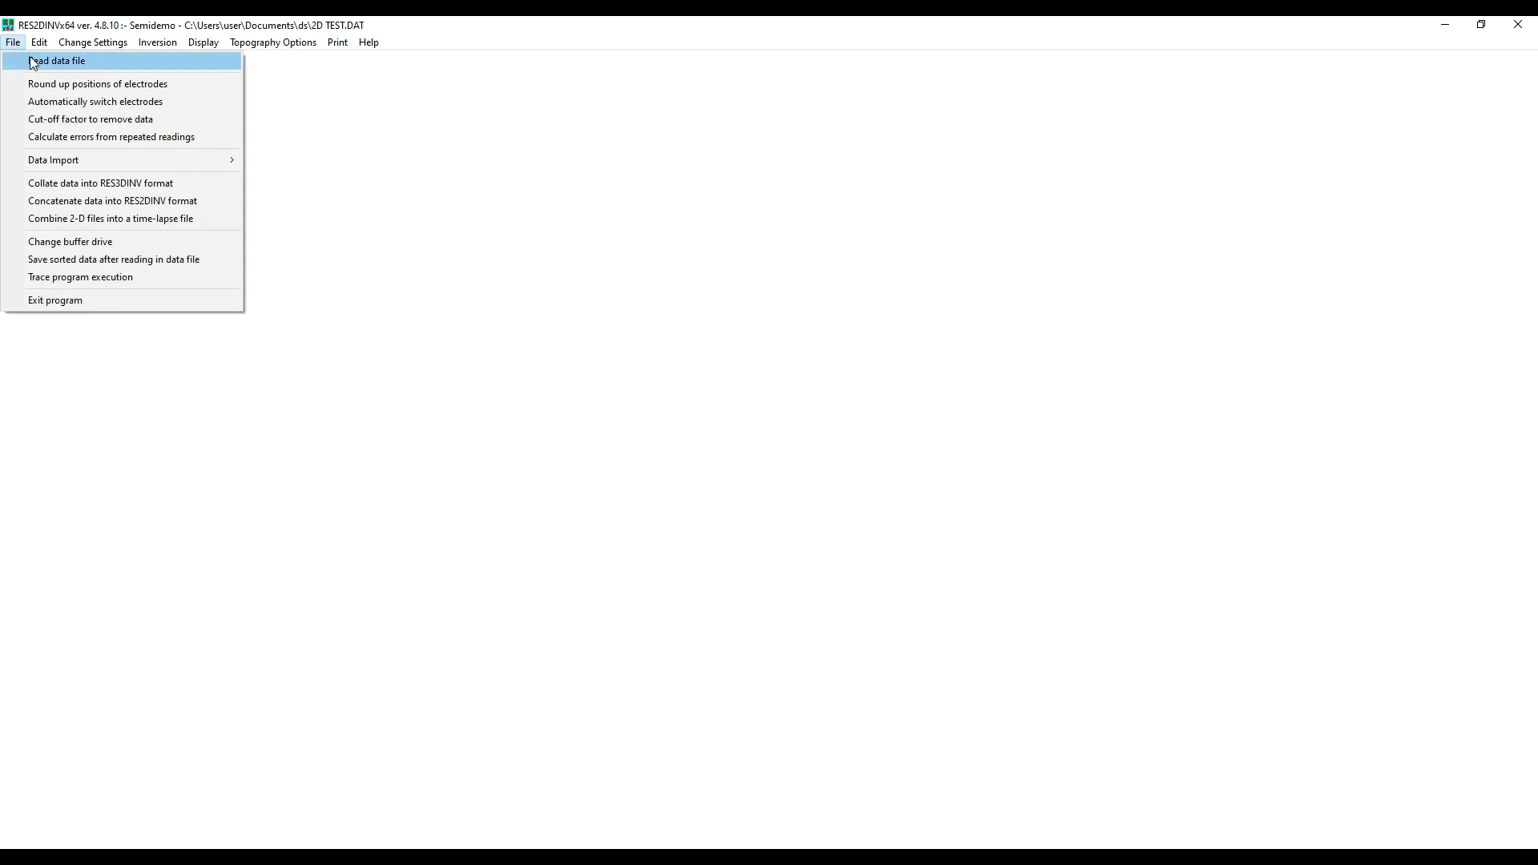
click(30, 60)
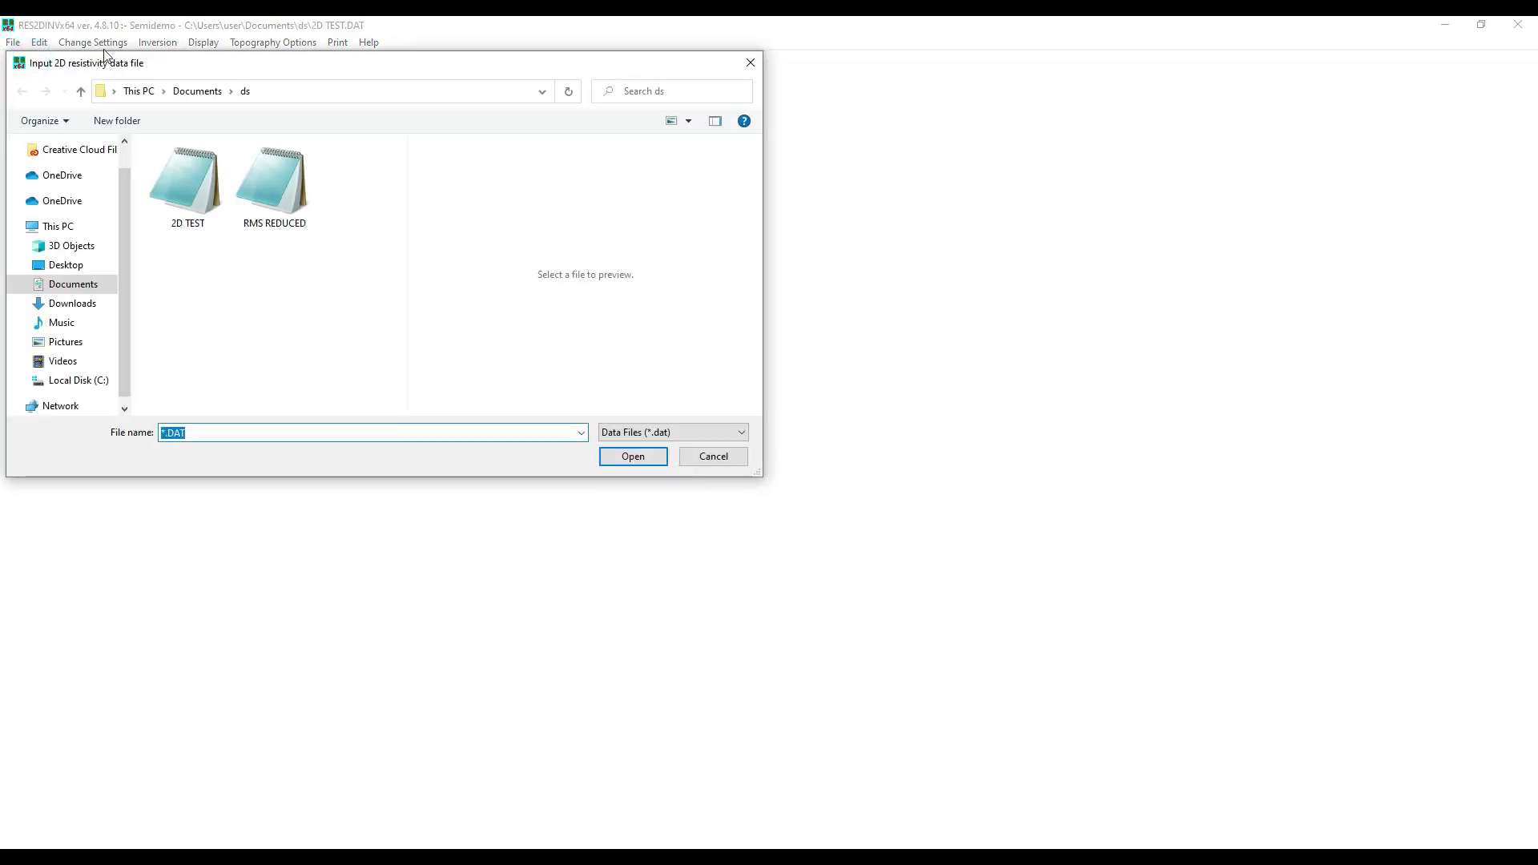
double_click(258, 214)
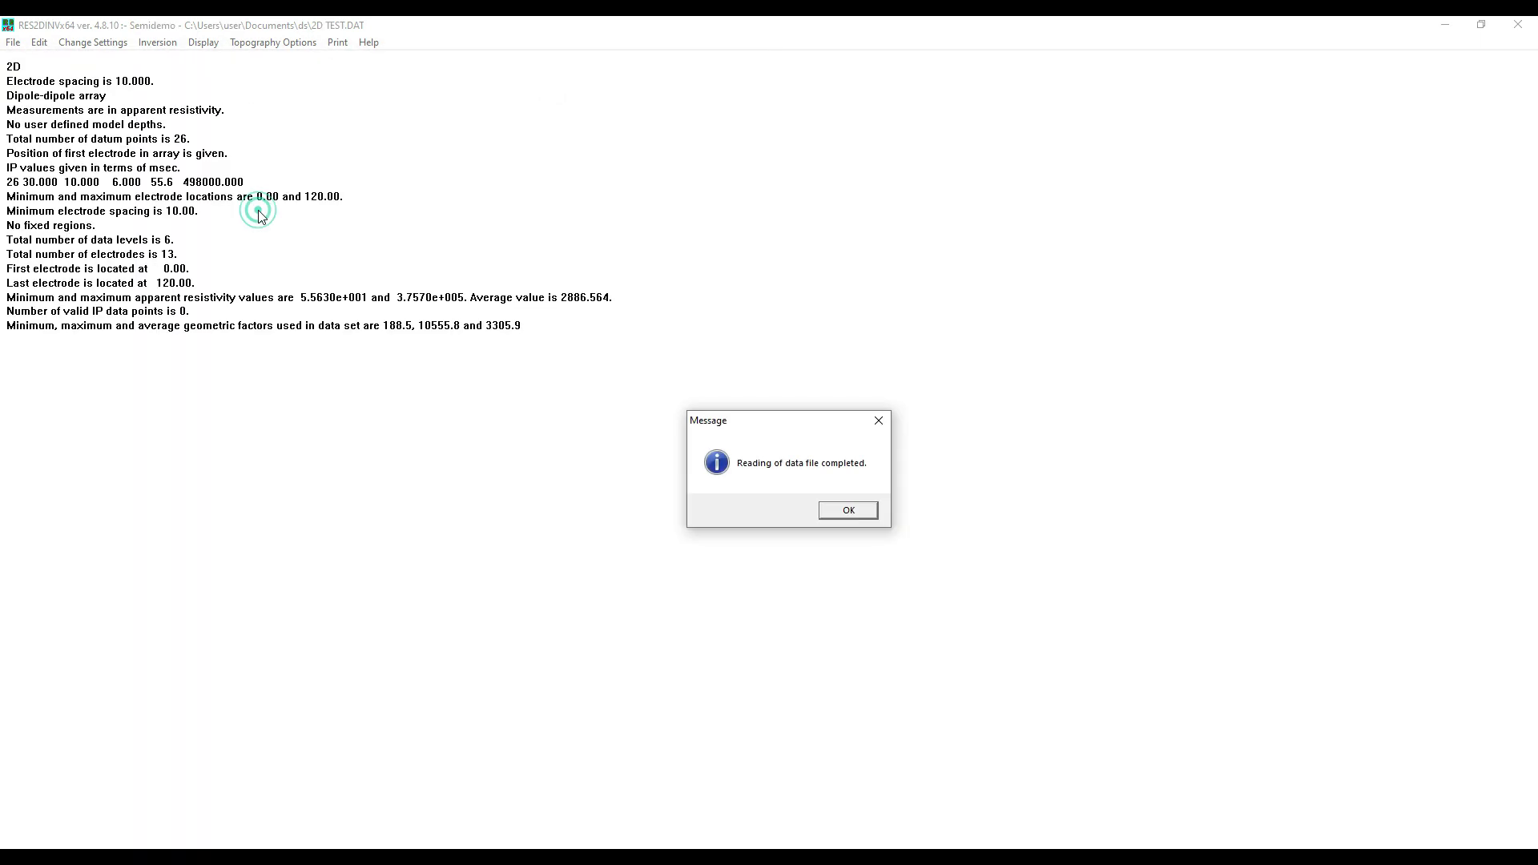
click(840, 511)
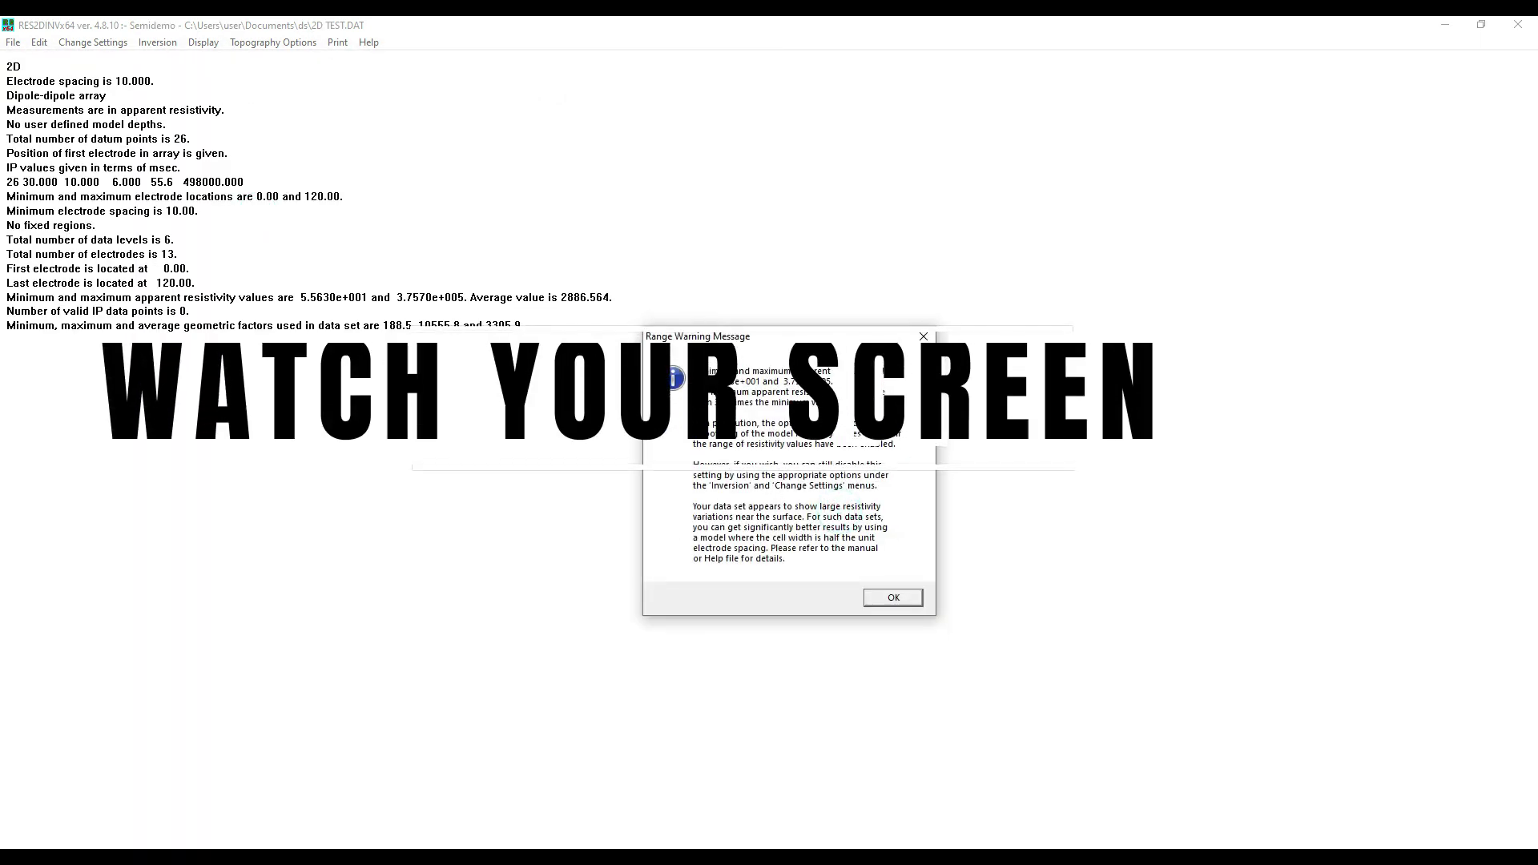
click(880, 599)
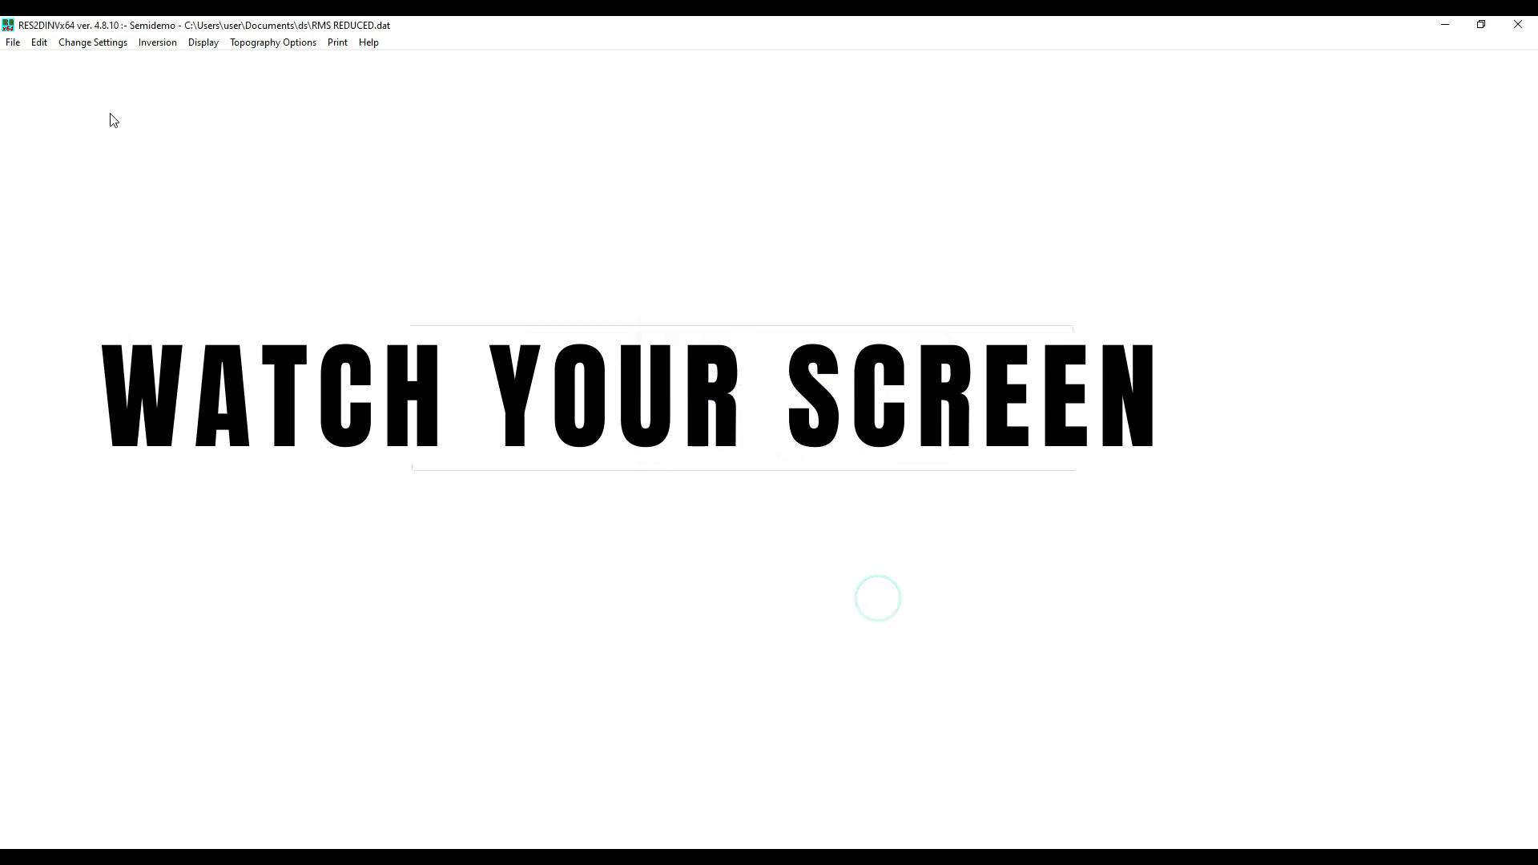
- Run the inversion of the trimmed data set with RMS REDUCED as the name of the inversion results file
click(141, 48)
click(160, 61)
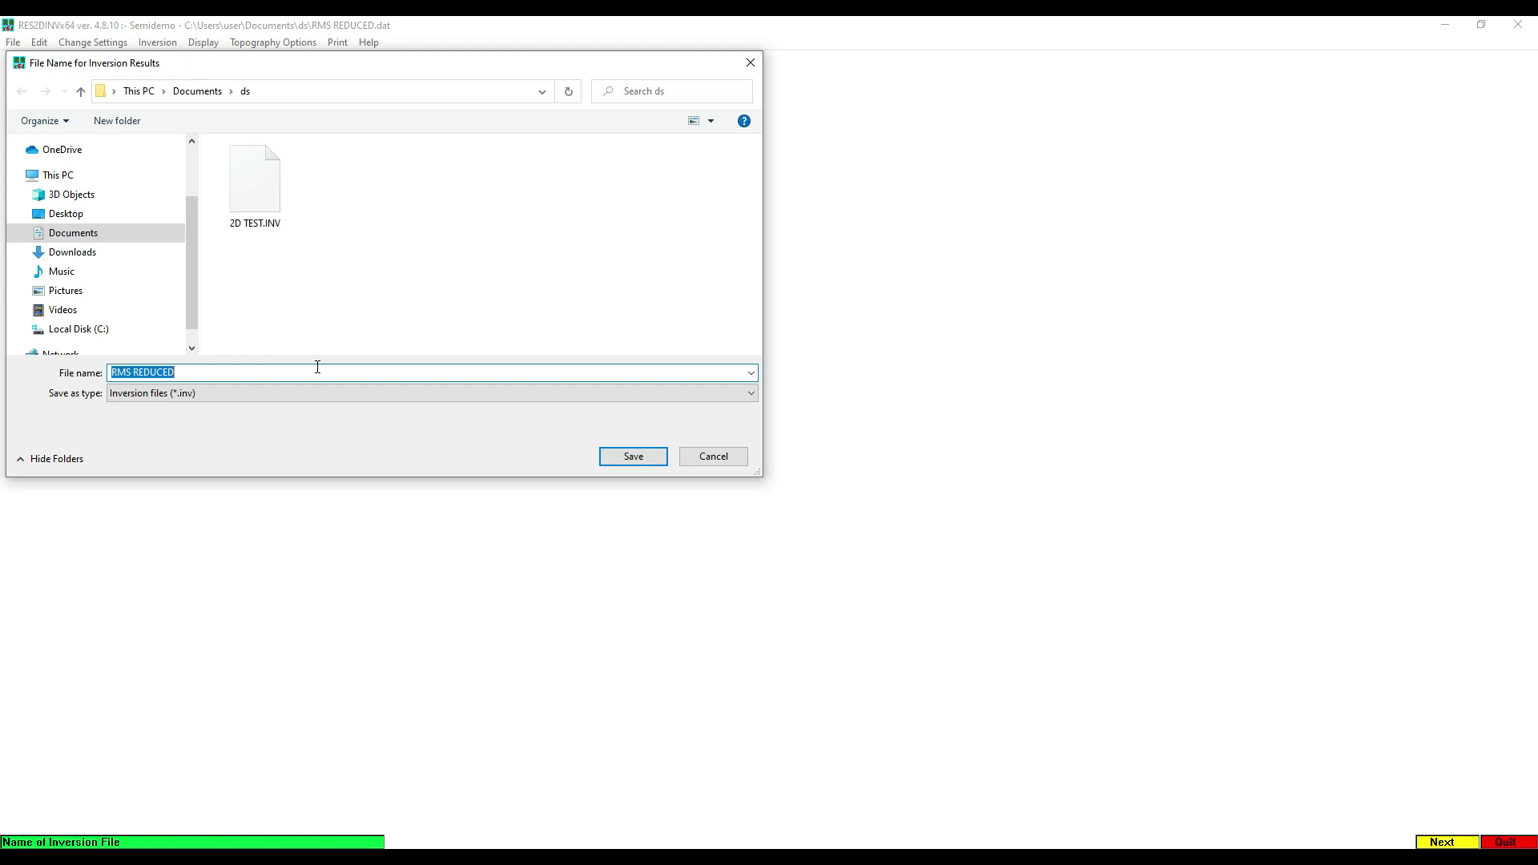
click(629, 458)
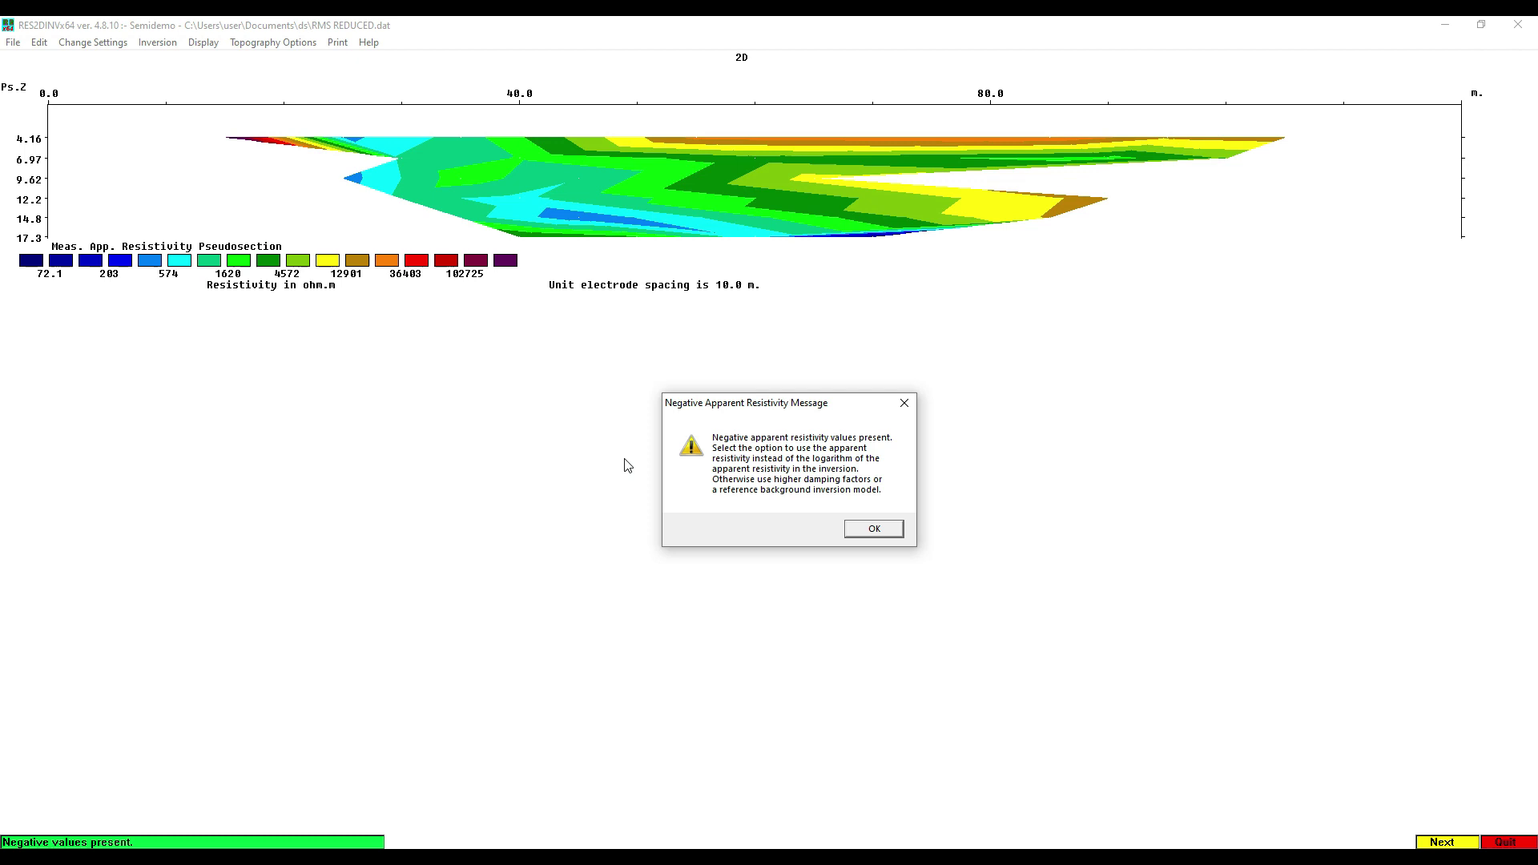
click(872, 532)
click(899, 514)
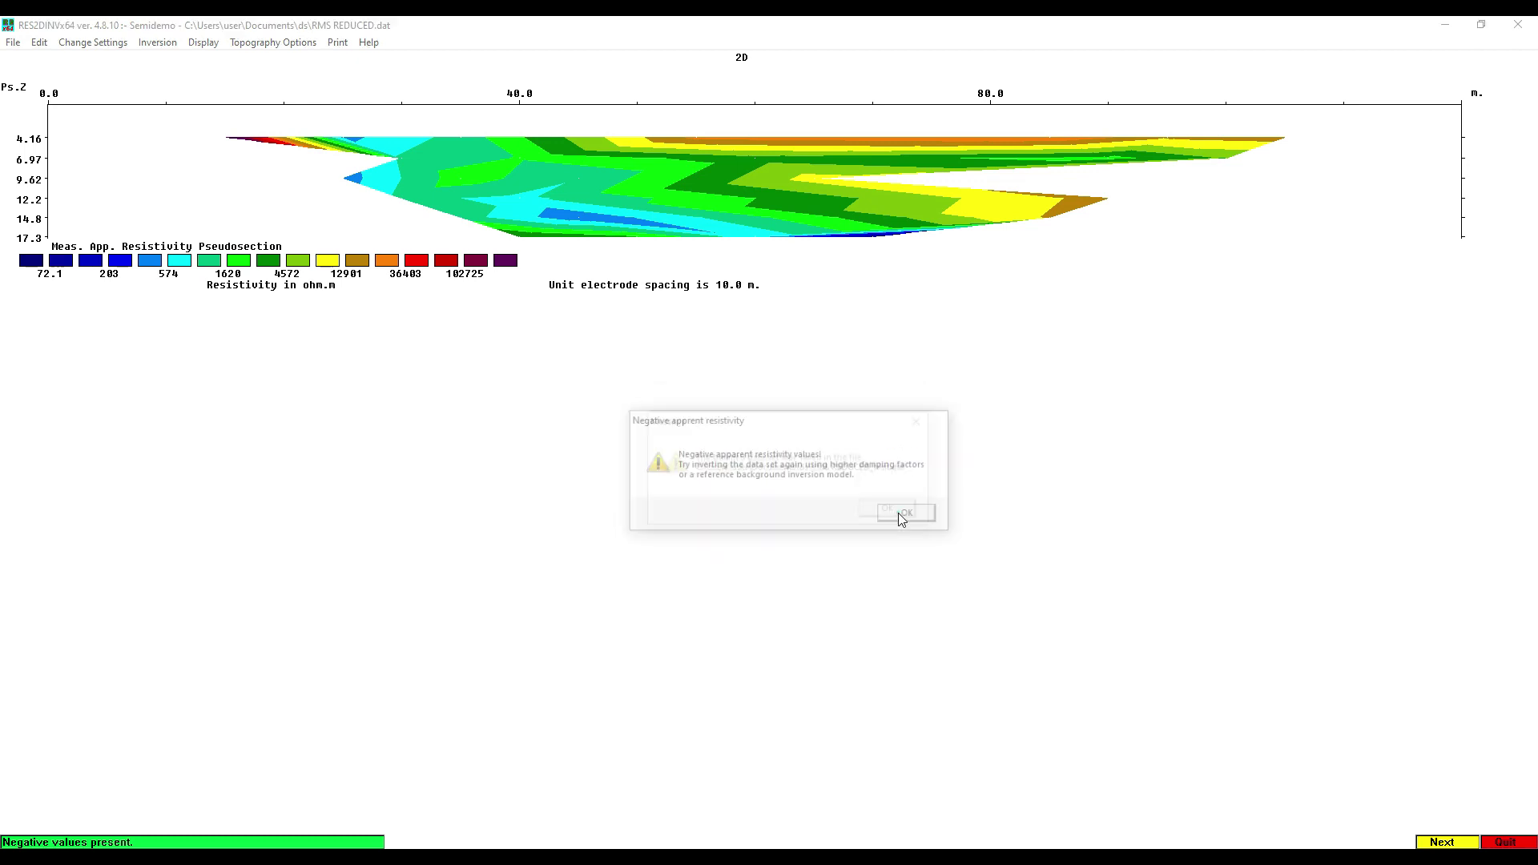
click(898, 513)
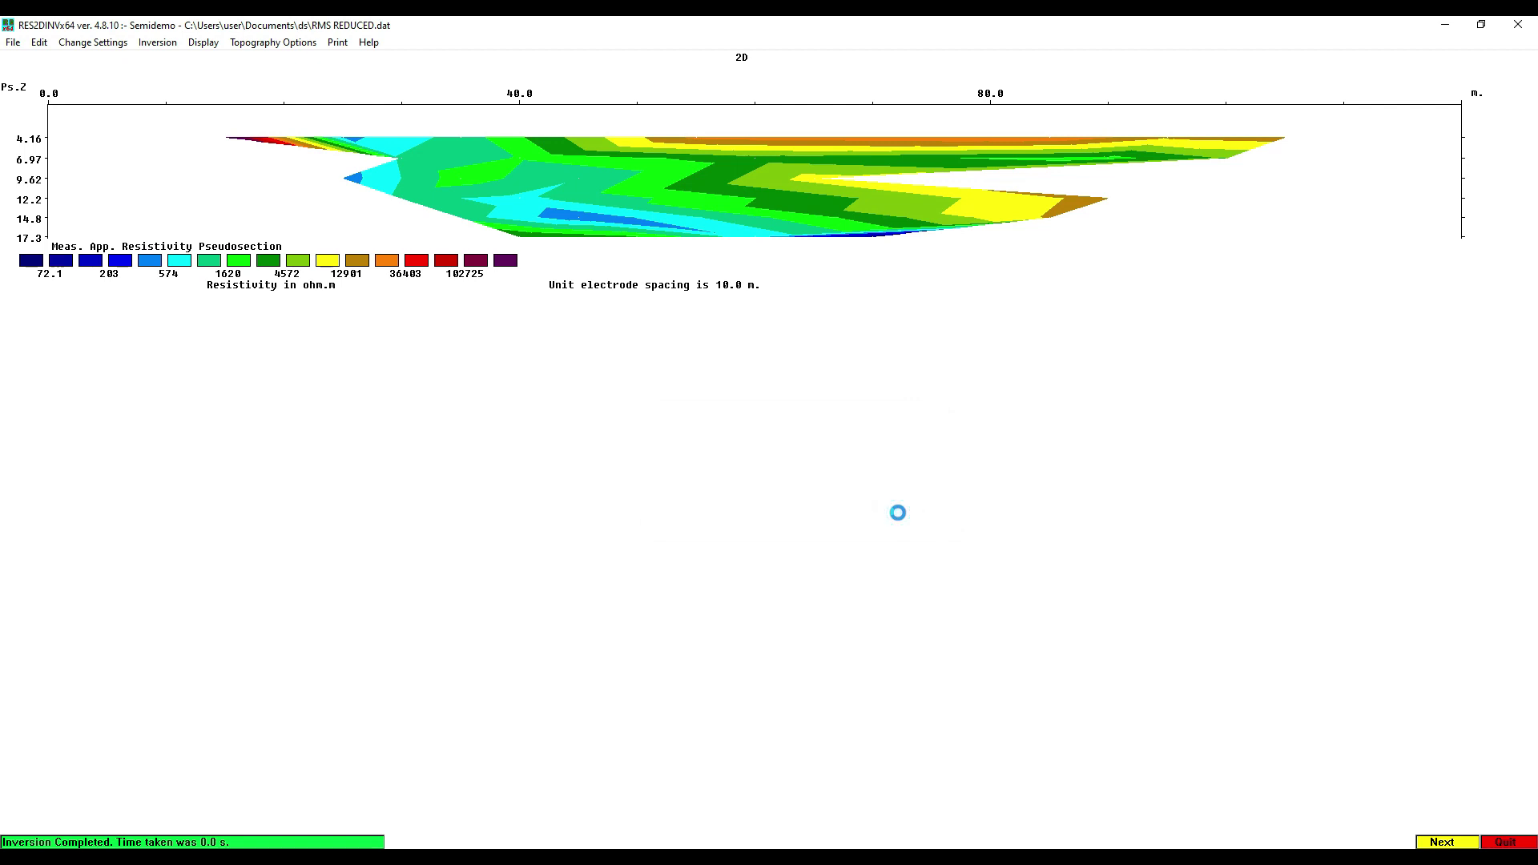